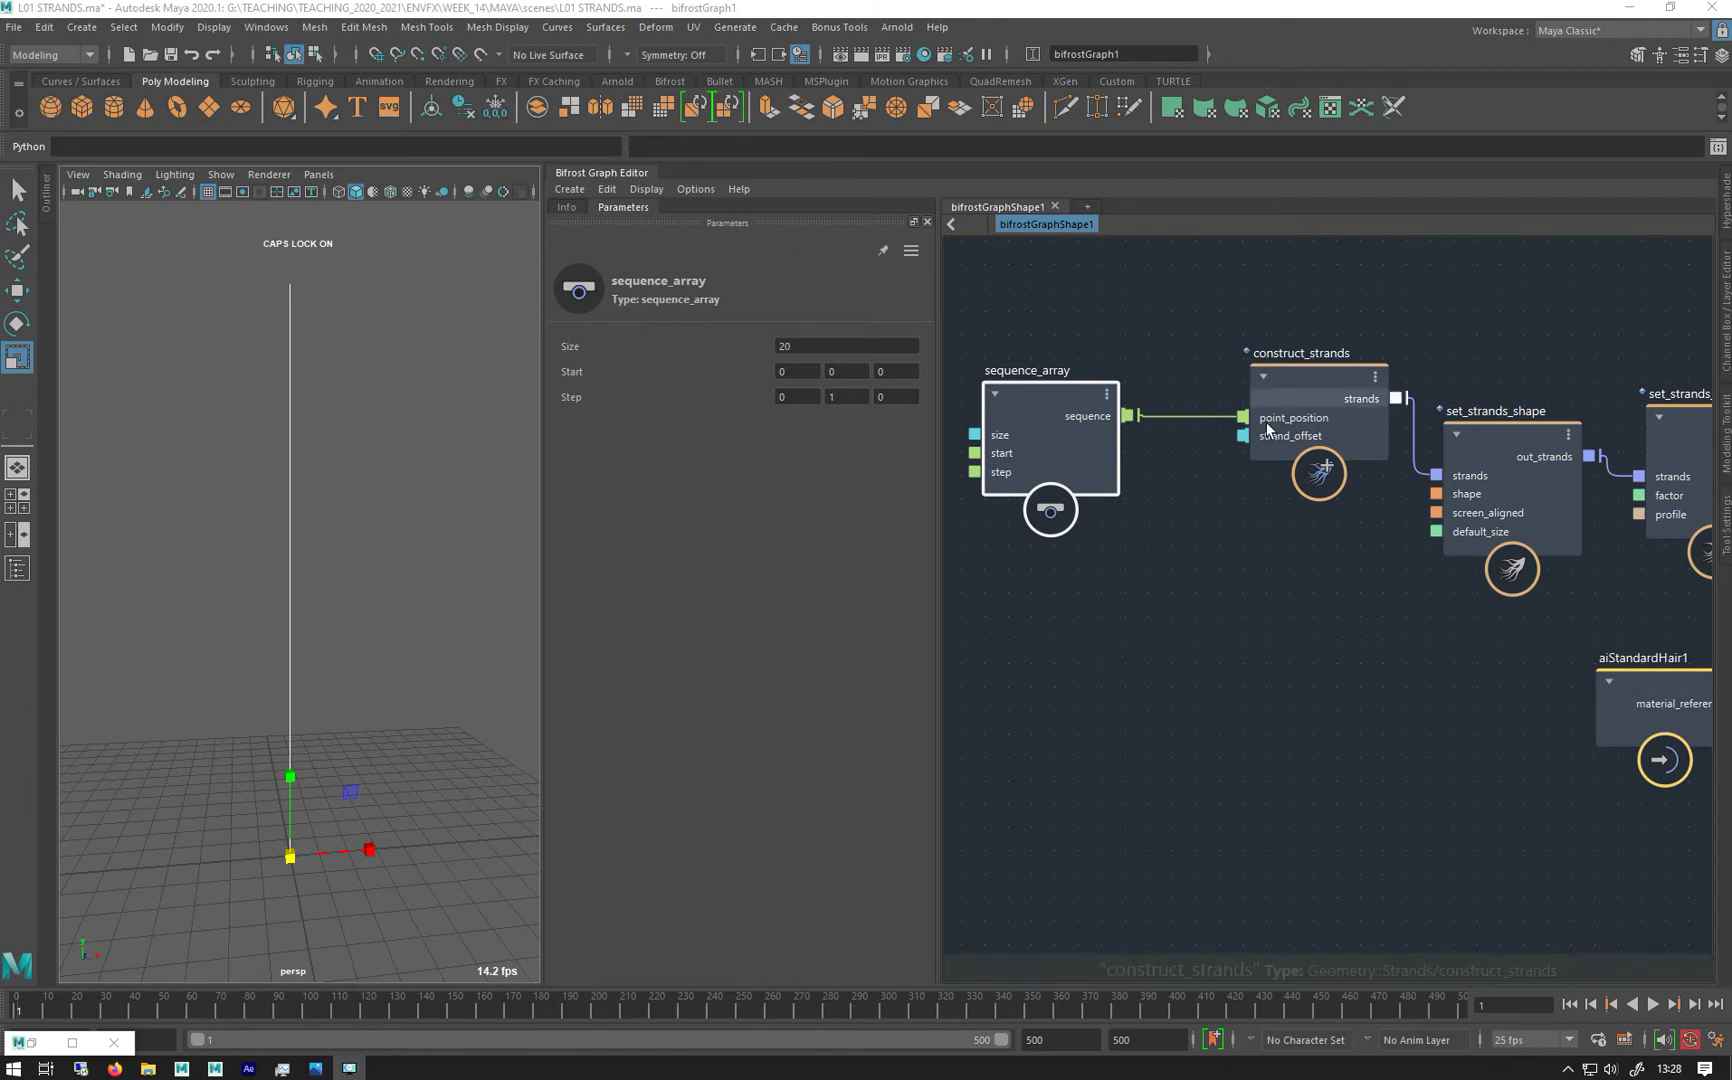
Try sequence_array size 60 with Y step 0.5, then restore size 20 and Y step 1
drag(1059, 502, 1063, 468)
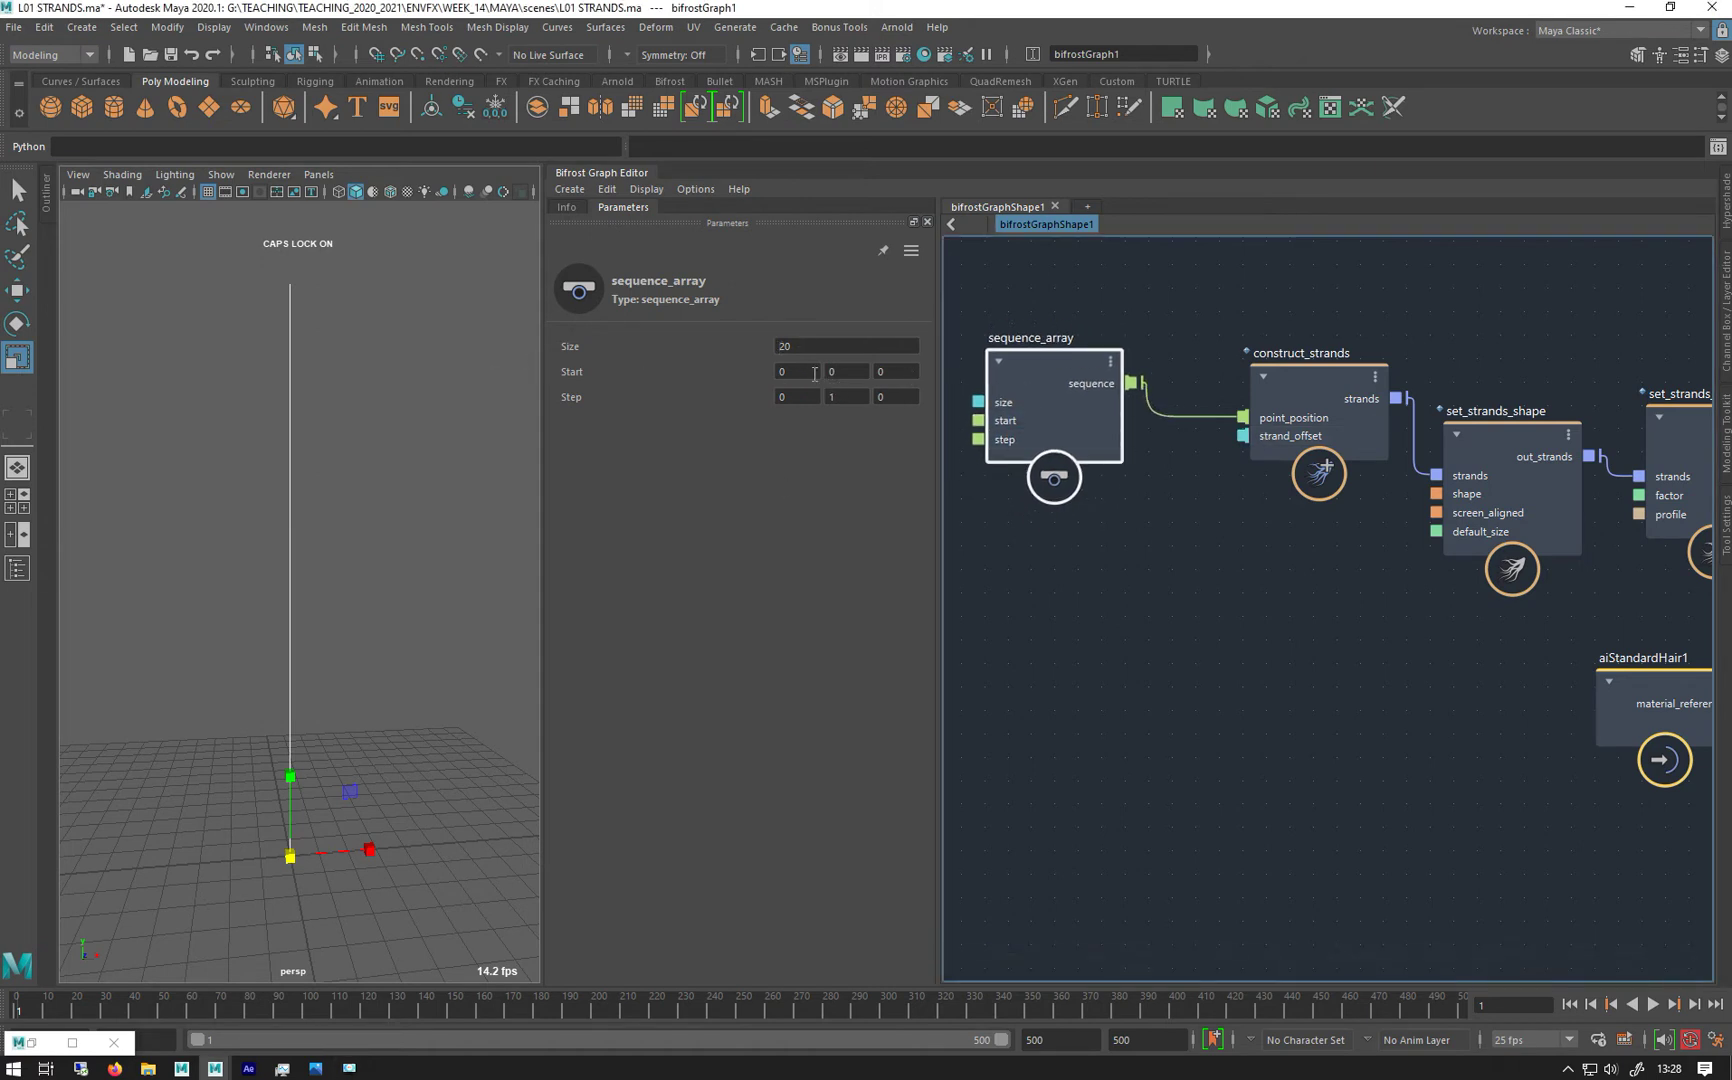
click(800, 340)
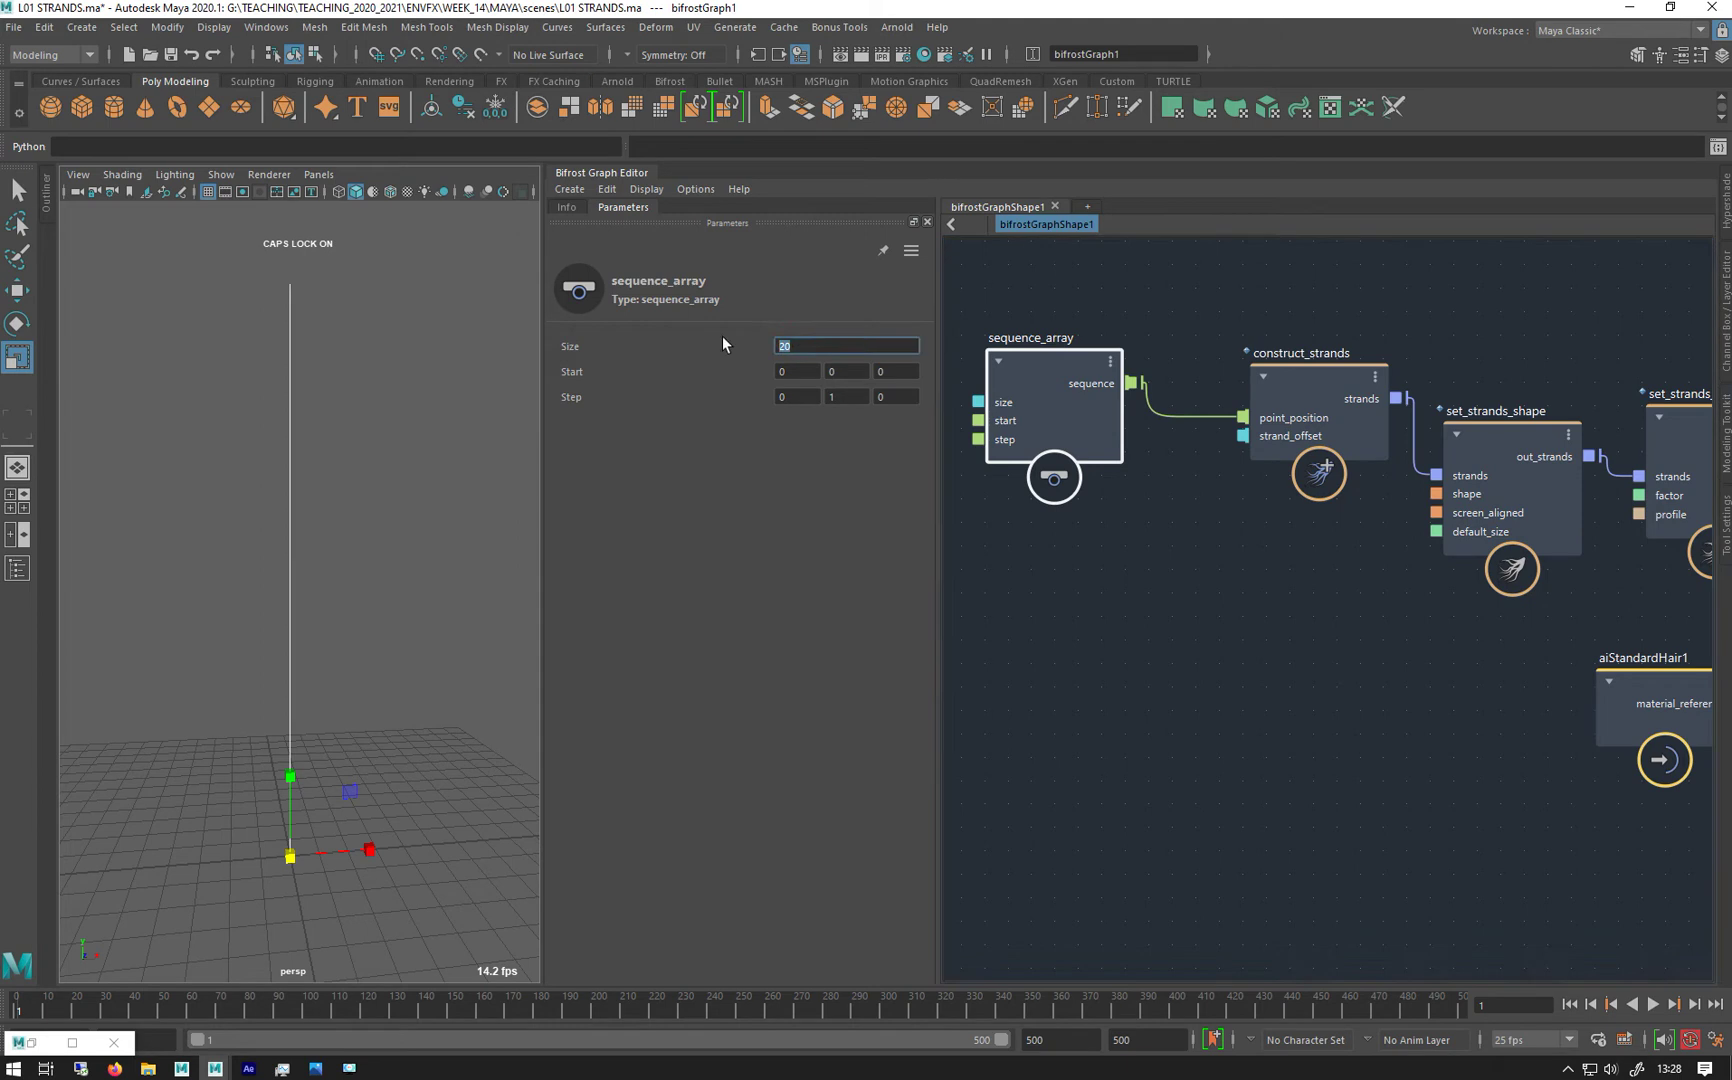
text(60)
key(Return)
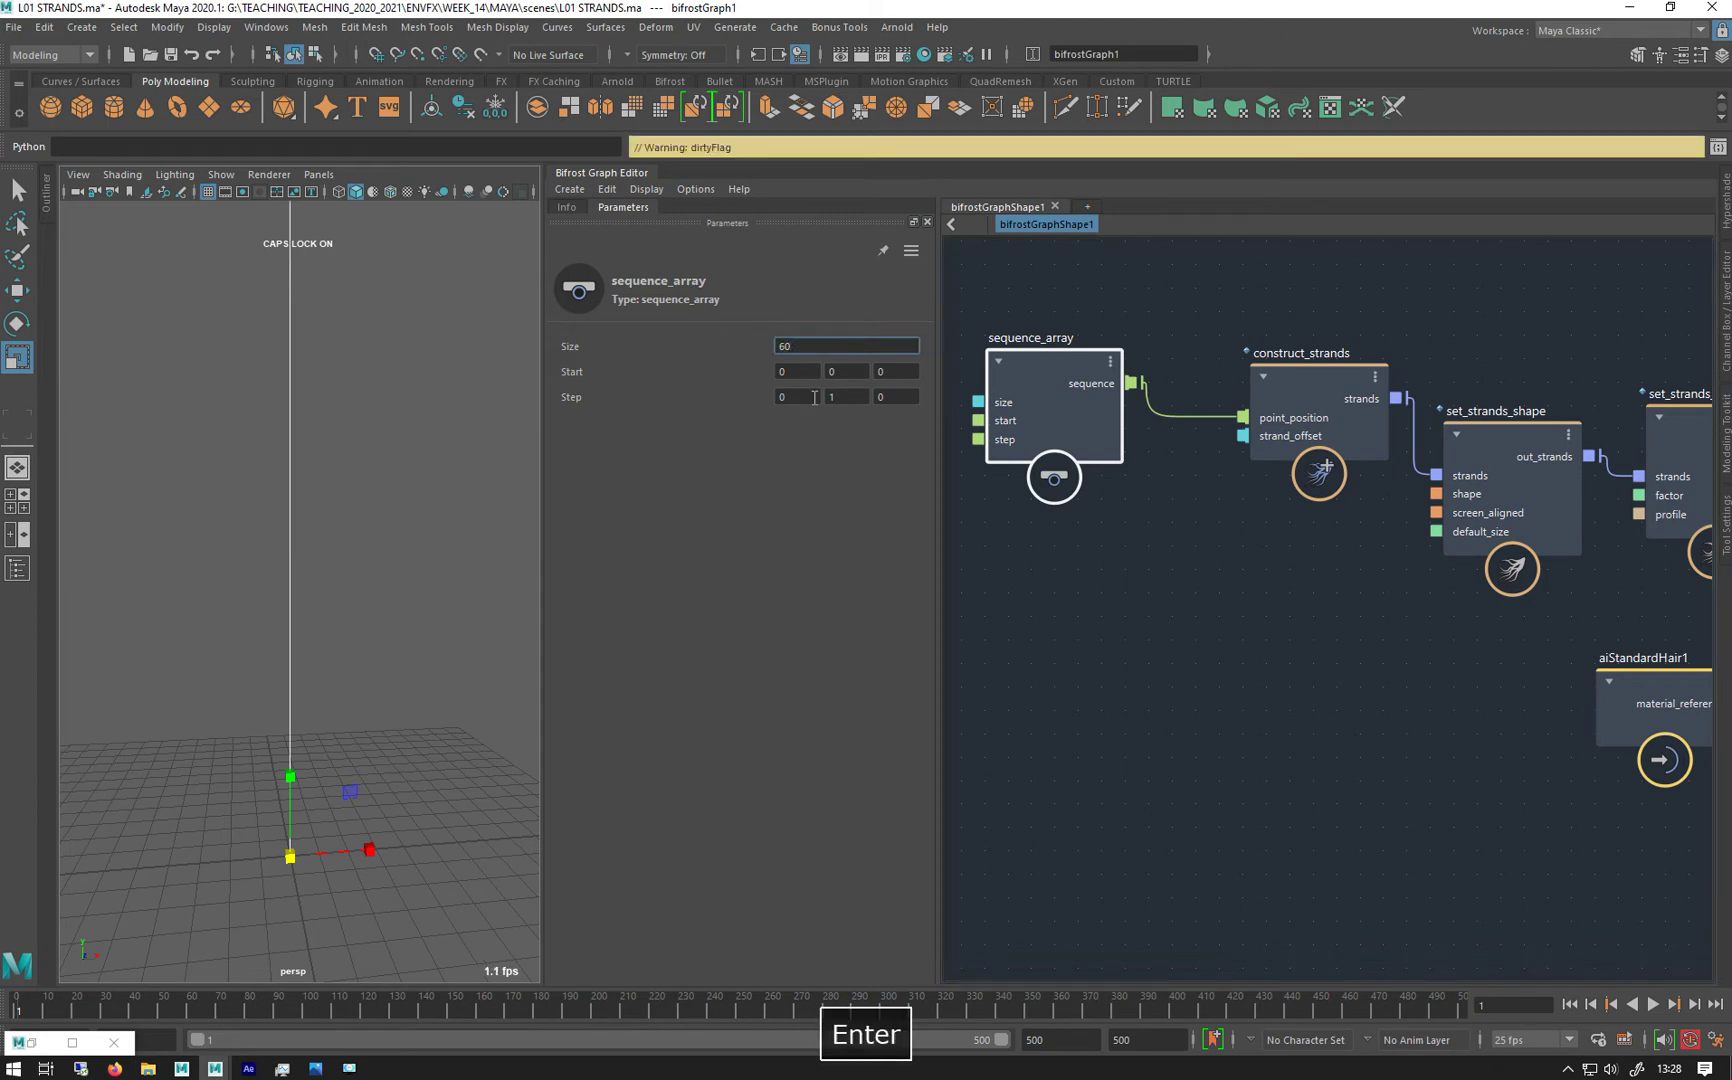
click(848, 400)
text(.5)
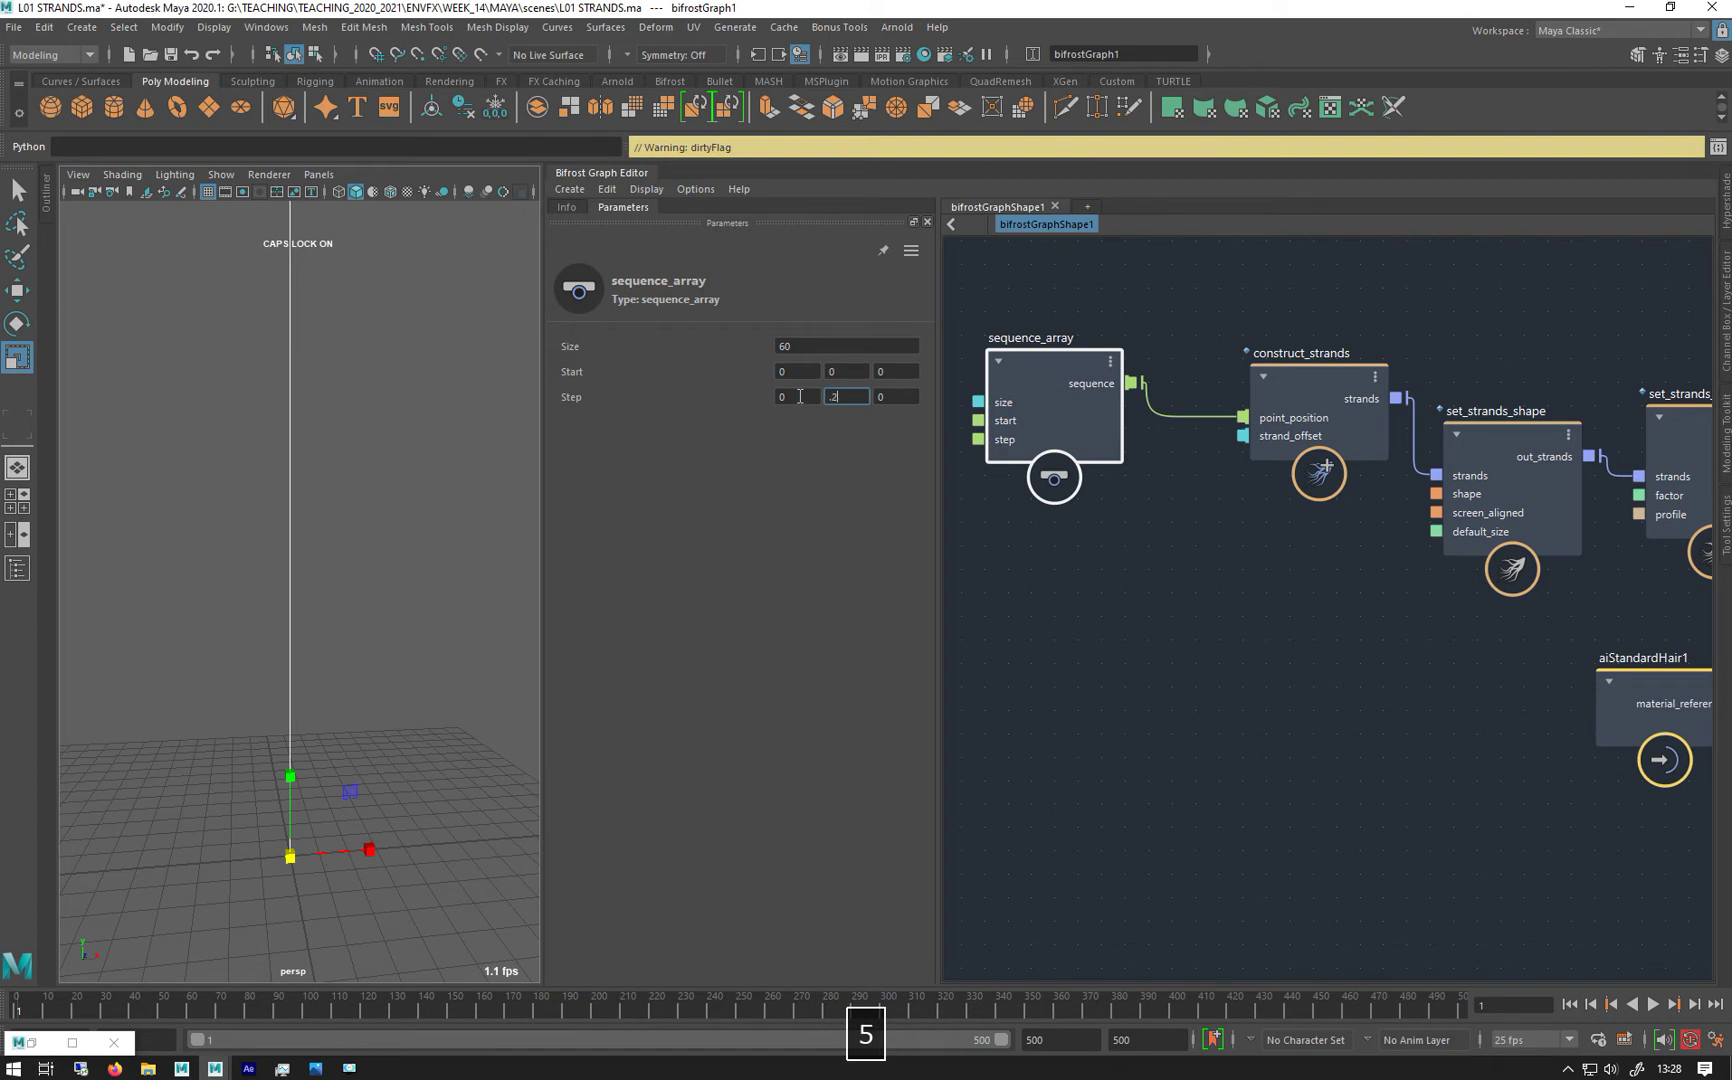
key(Return)
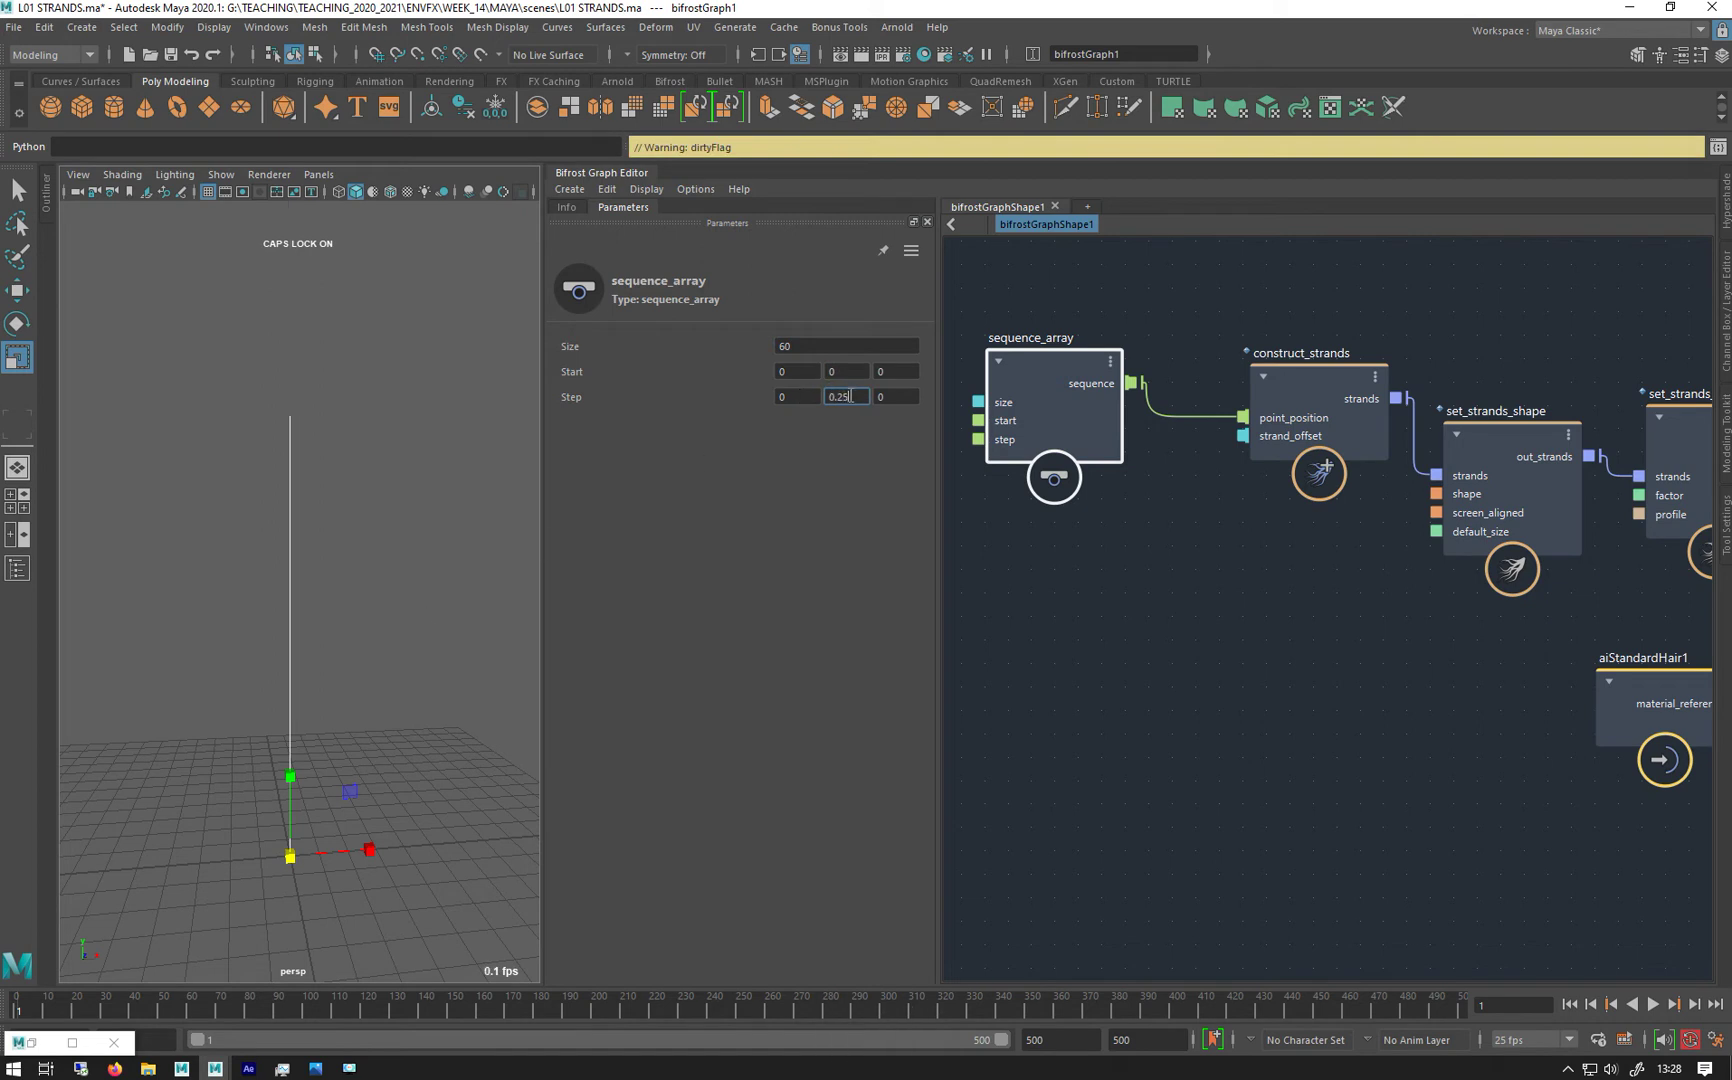
drag(851, 397, 821, 397)
click(802, 346)
text(20)
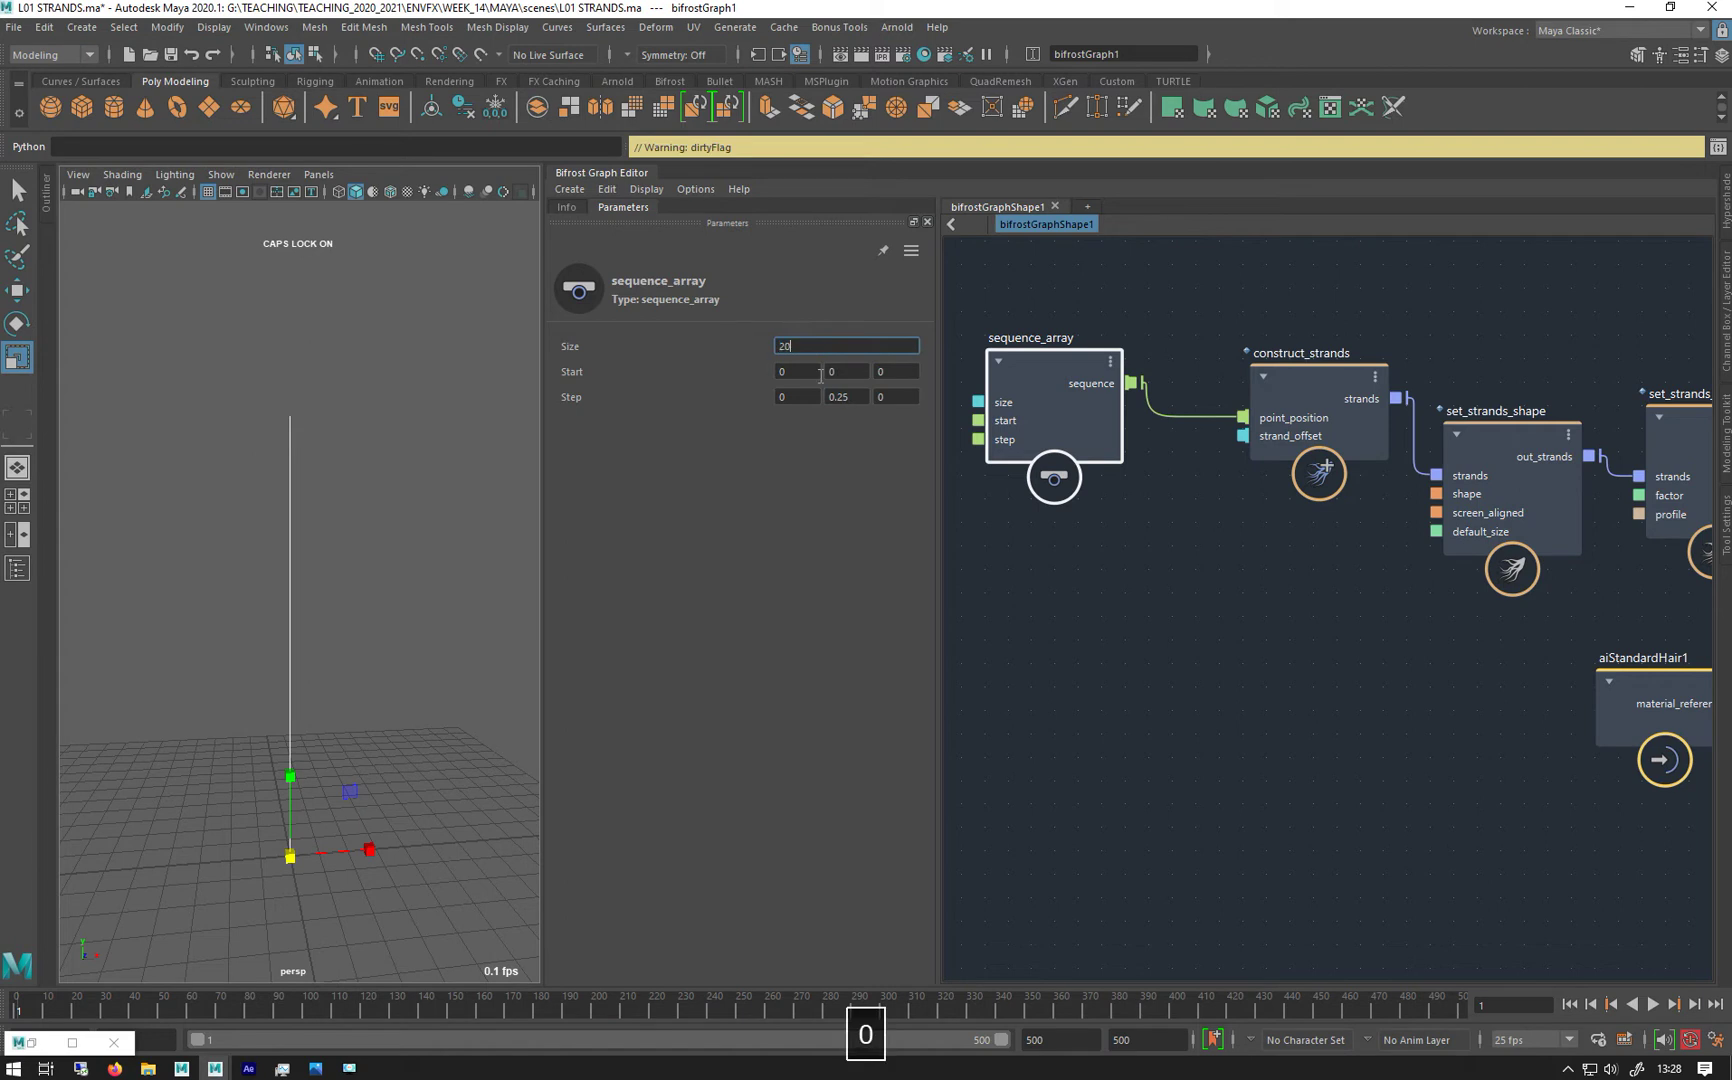
click(845, 397)
text(1)
key(Return)
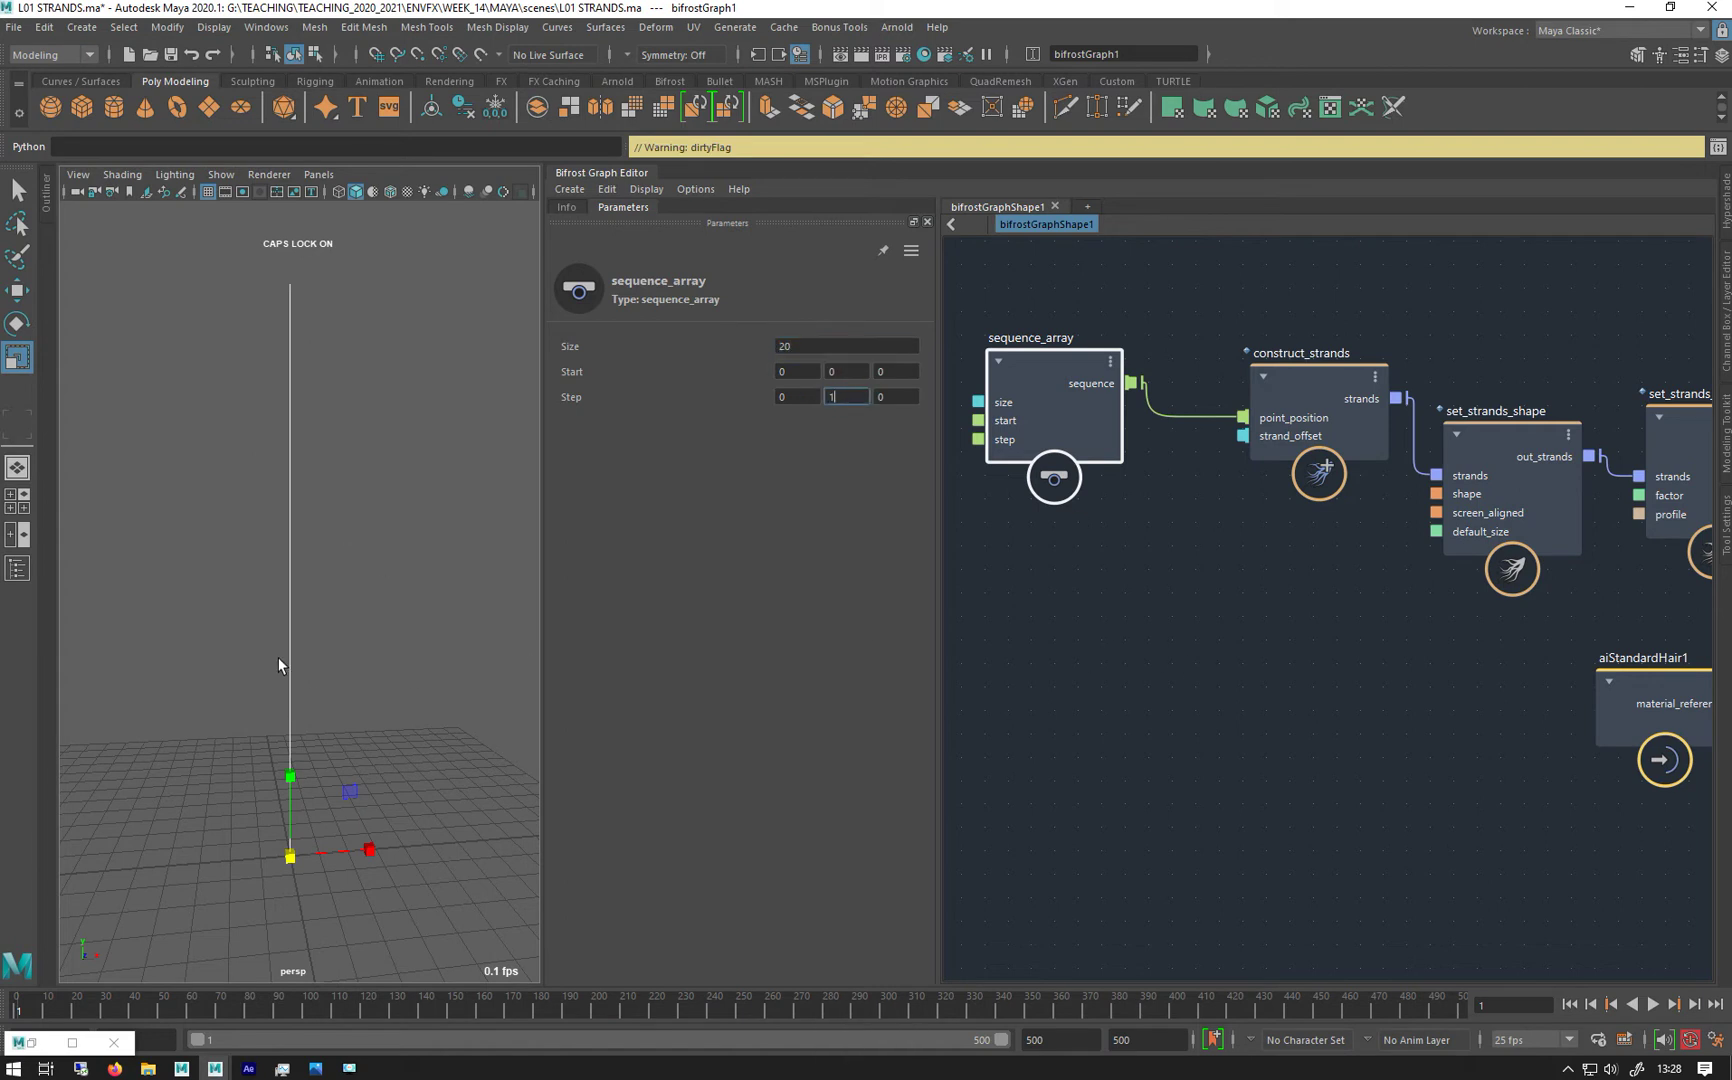
Move construct_strands down and sequence_array up-left, leaving space below sequence_array
alt+drag(277, 658, 246, 647)
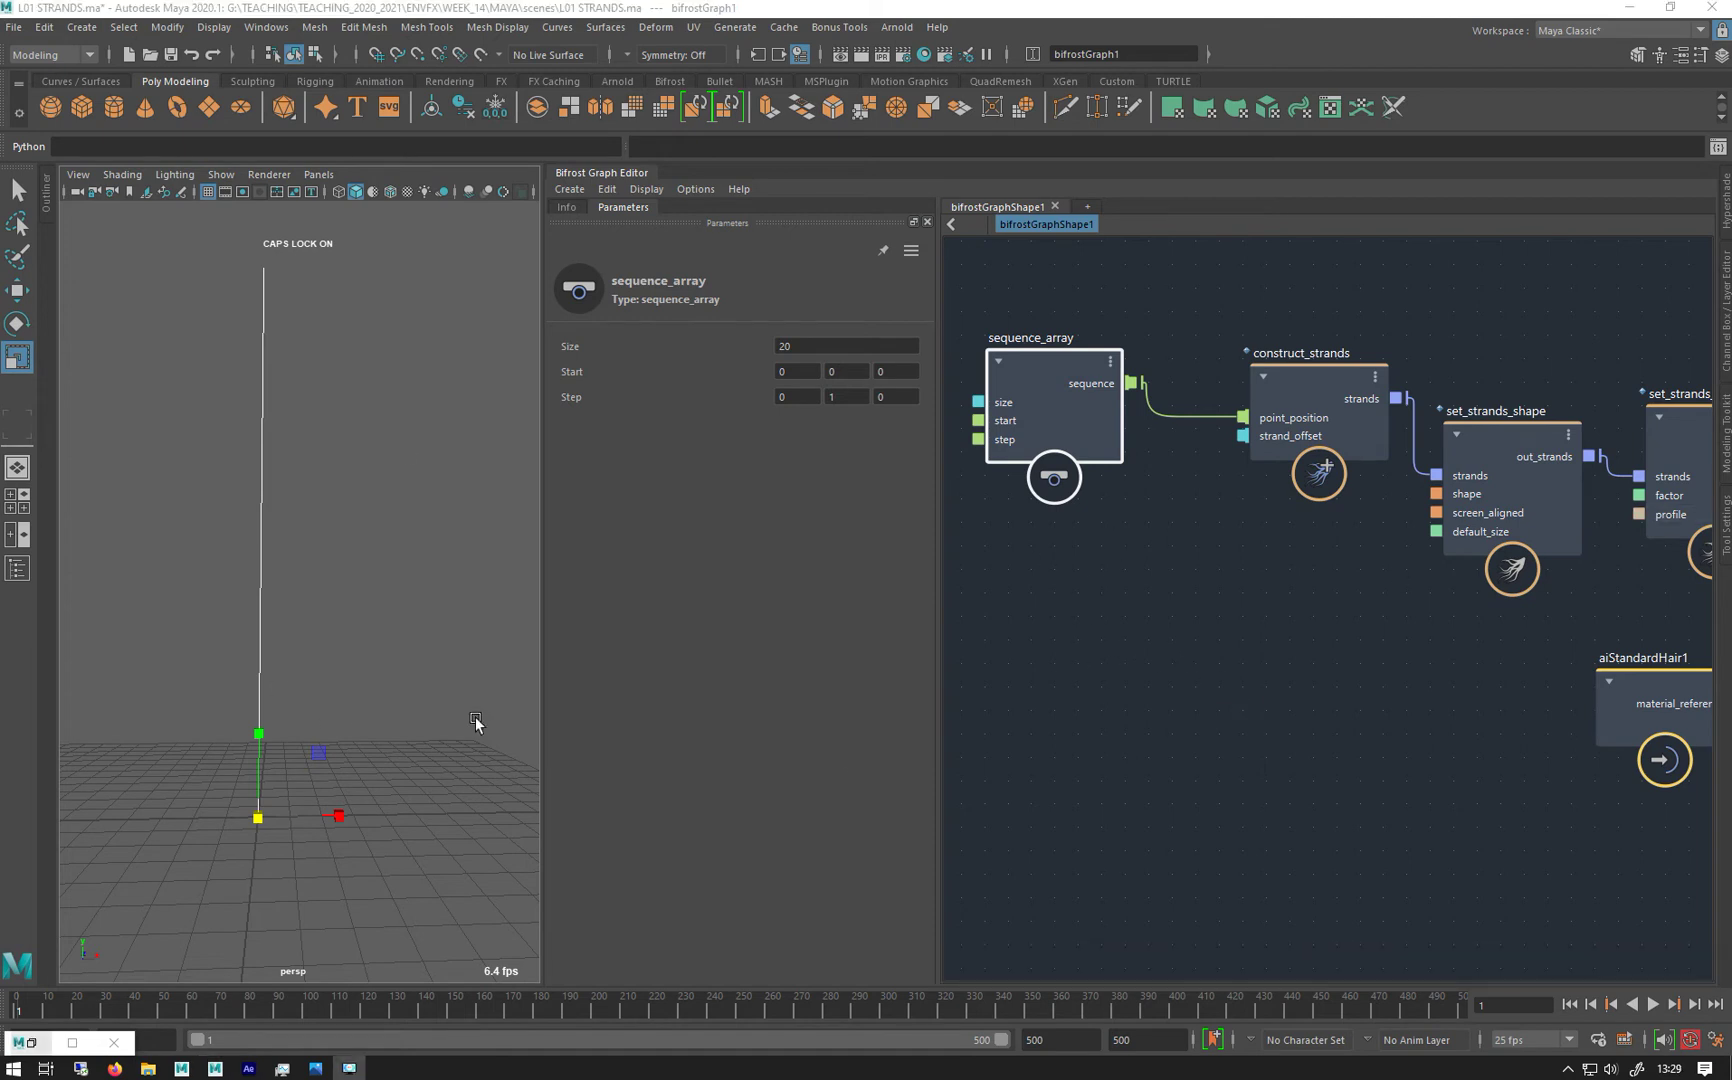
alt+middle_drag(1189, 616, 1168, 626)
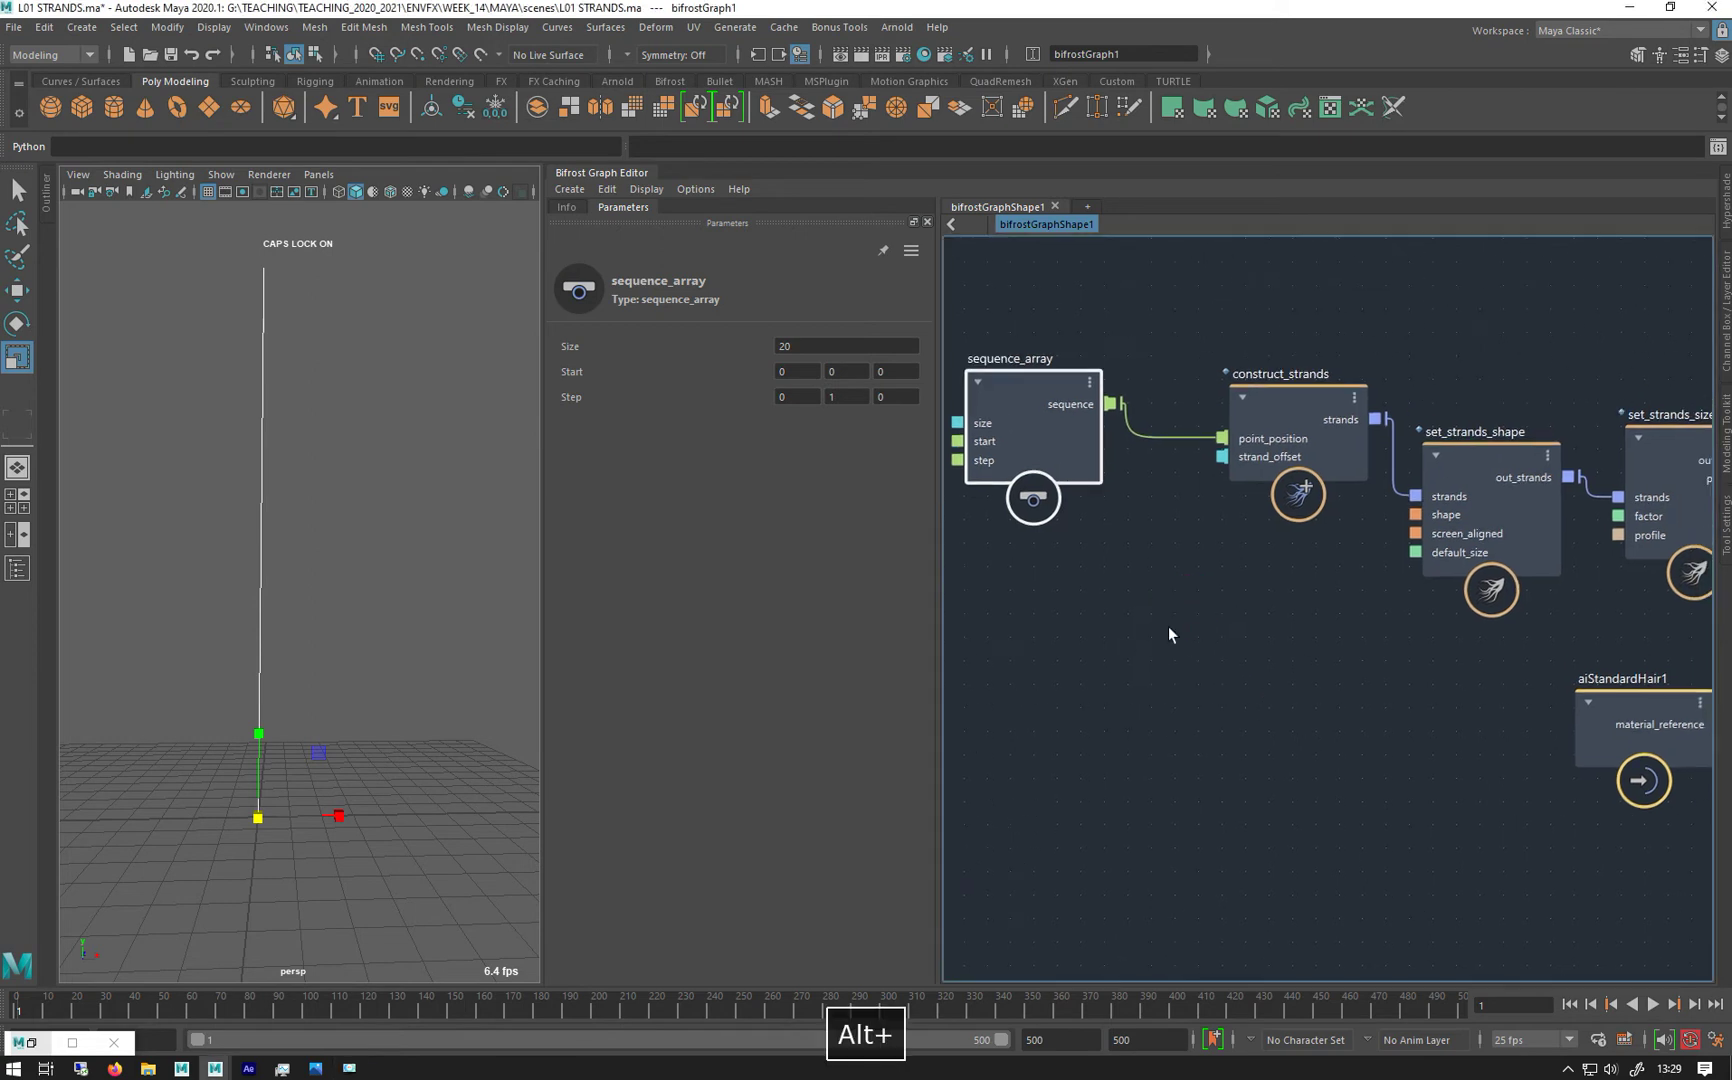
click(1164, 680)
drag(1276, 445, 1277, 460)
alt+middle_drag(1063, 642, 1145, 635)
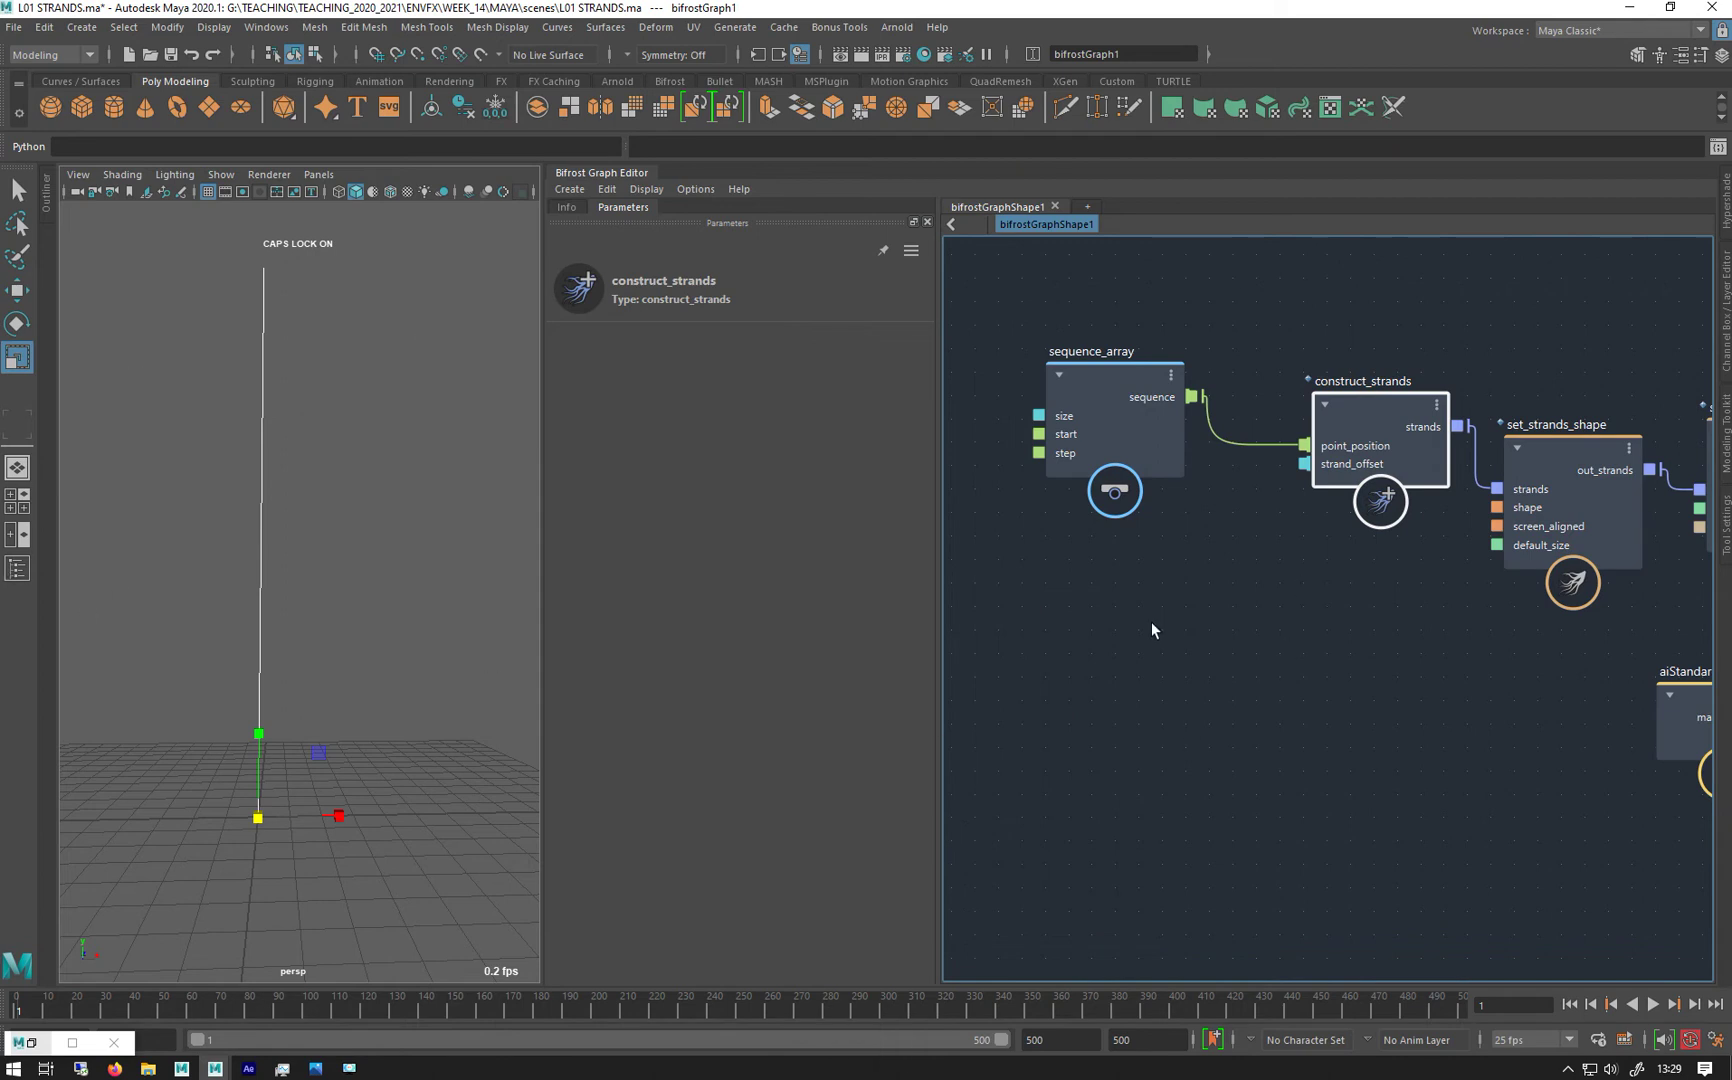
drag(1110, 470, 1084, 448)
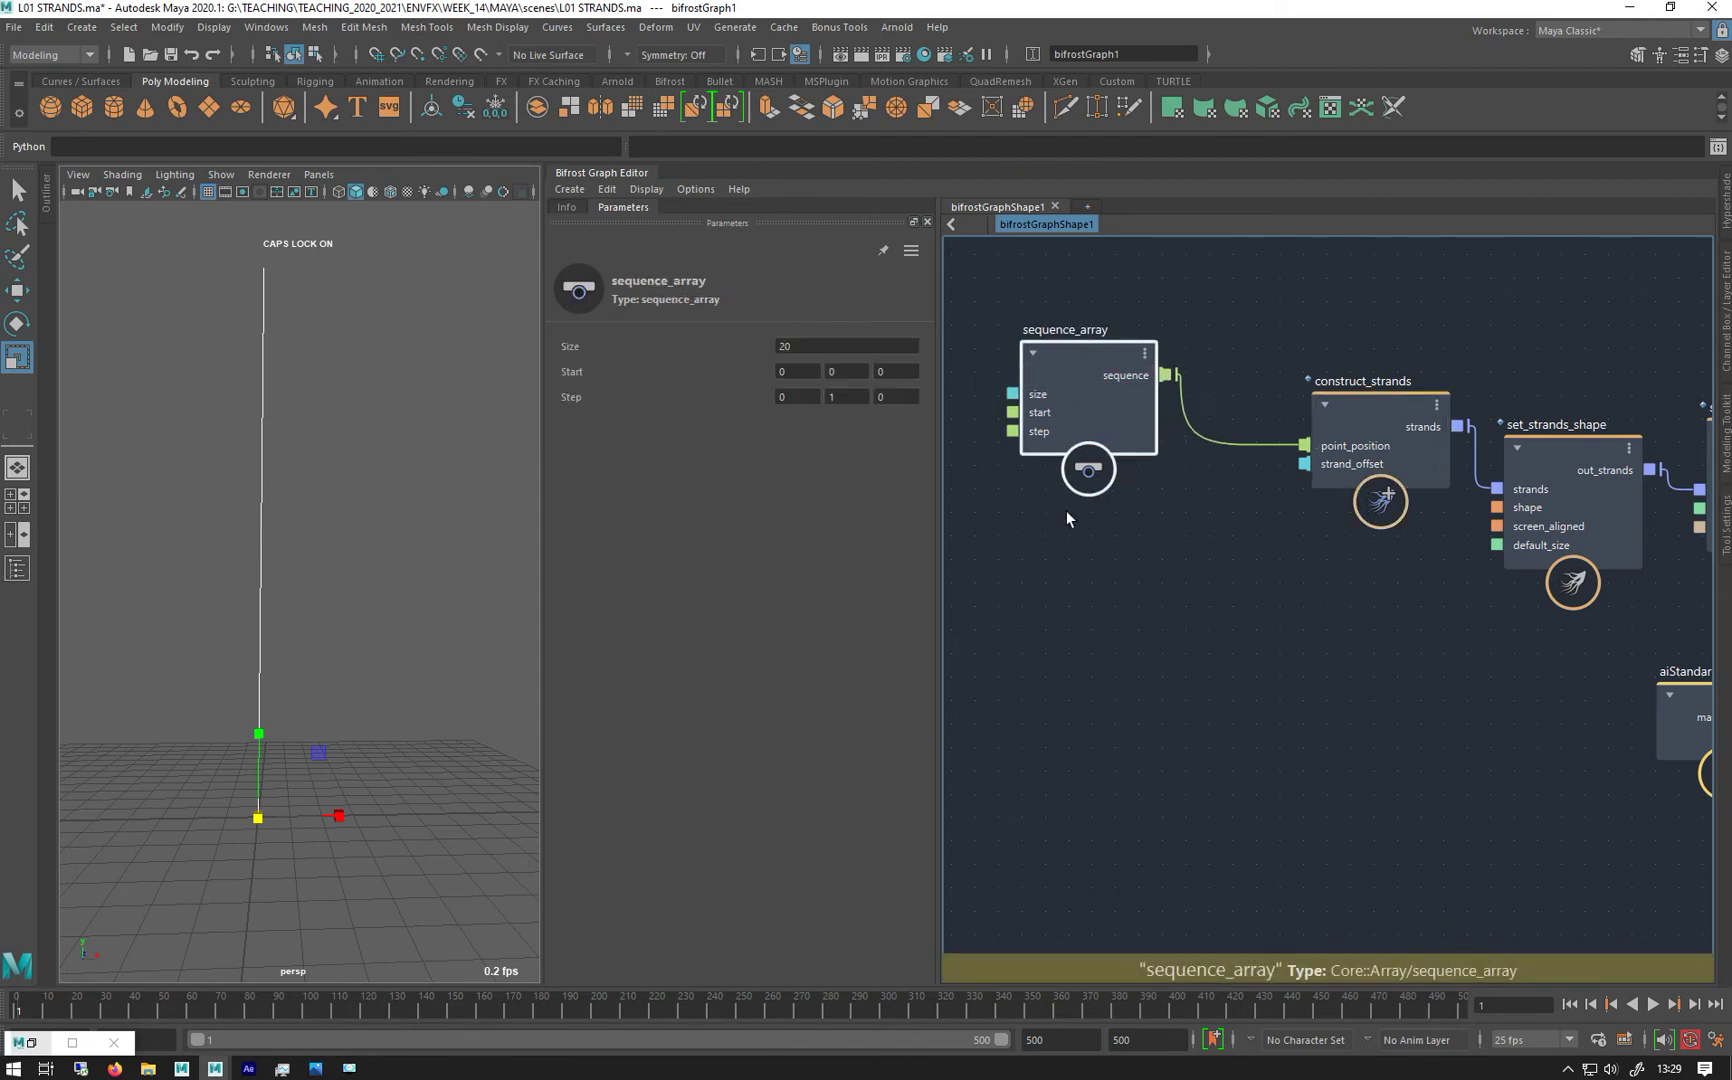
click(1136, 632)
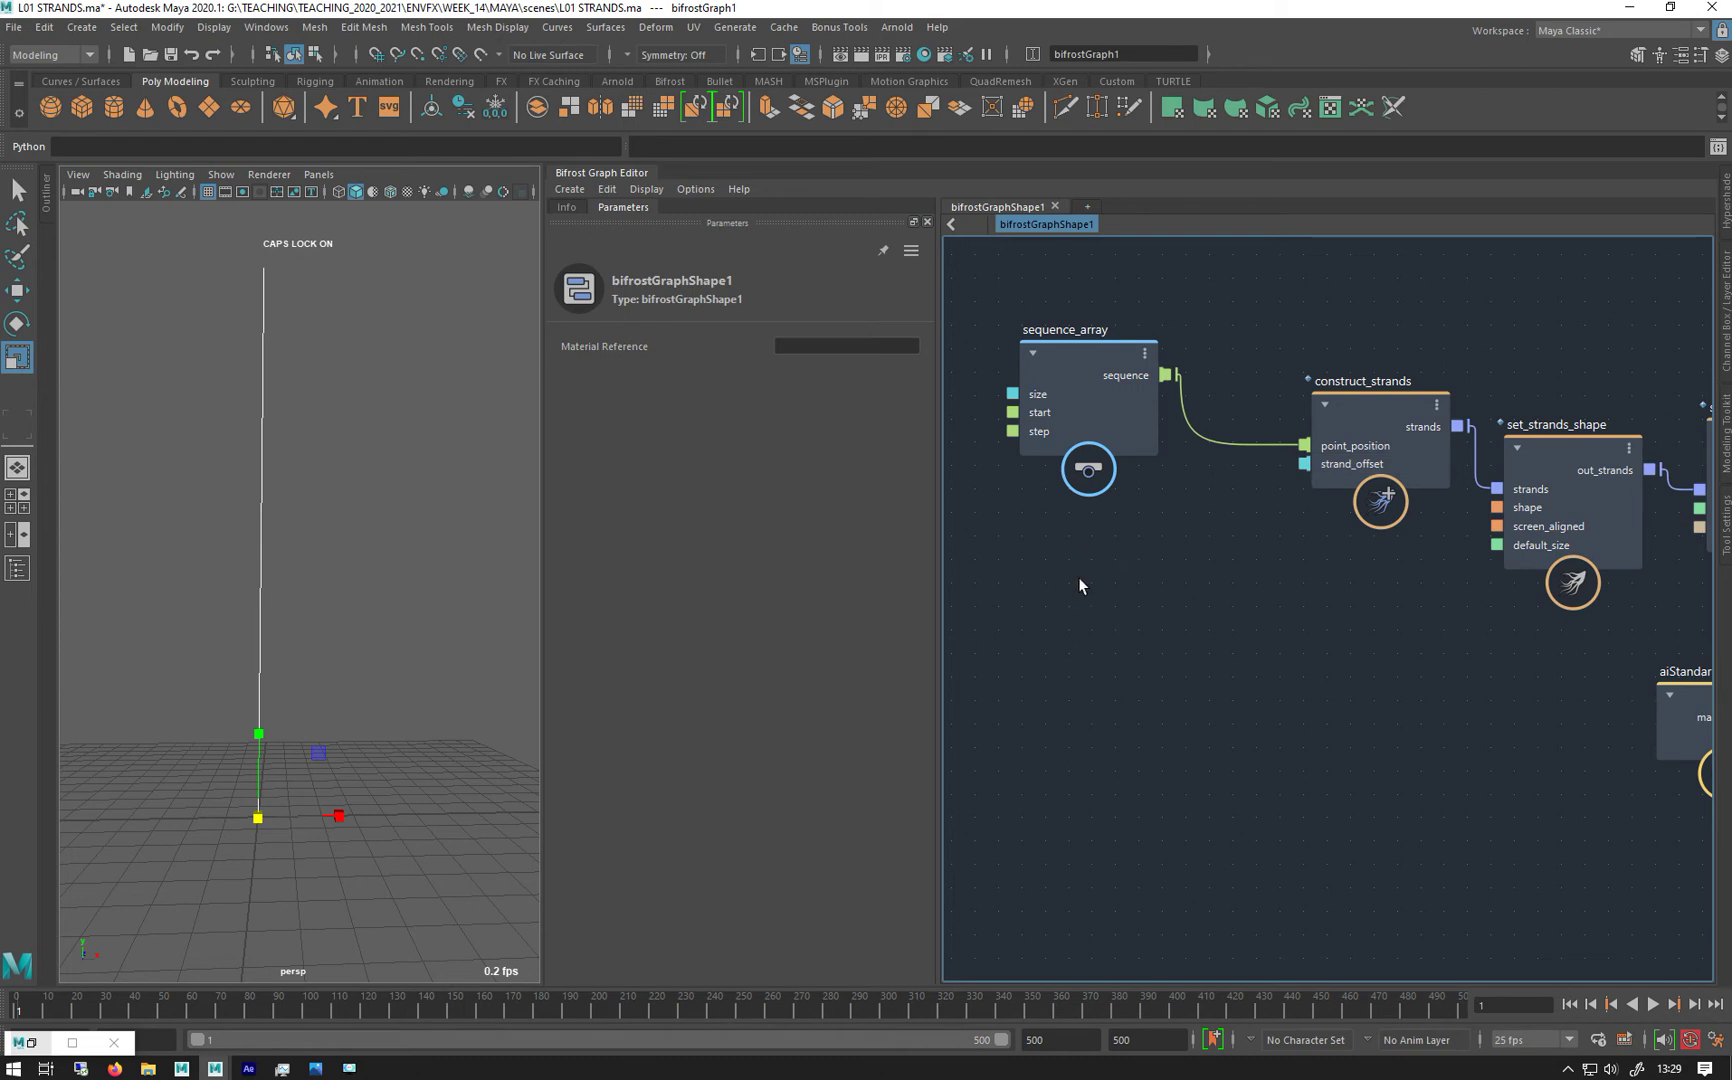
Add a new sequence_array node via the SEQ search and place it below the first
key(Tab)
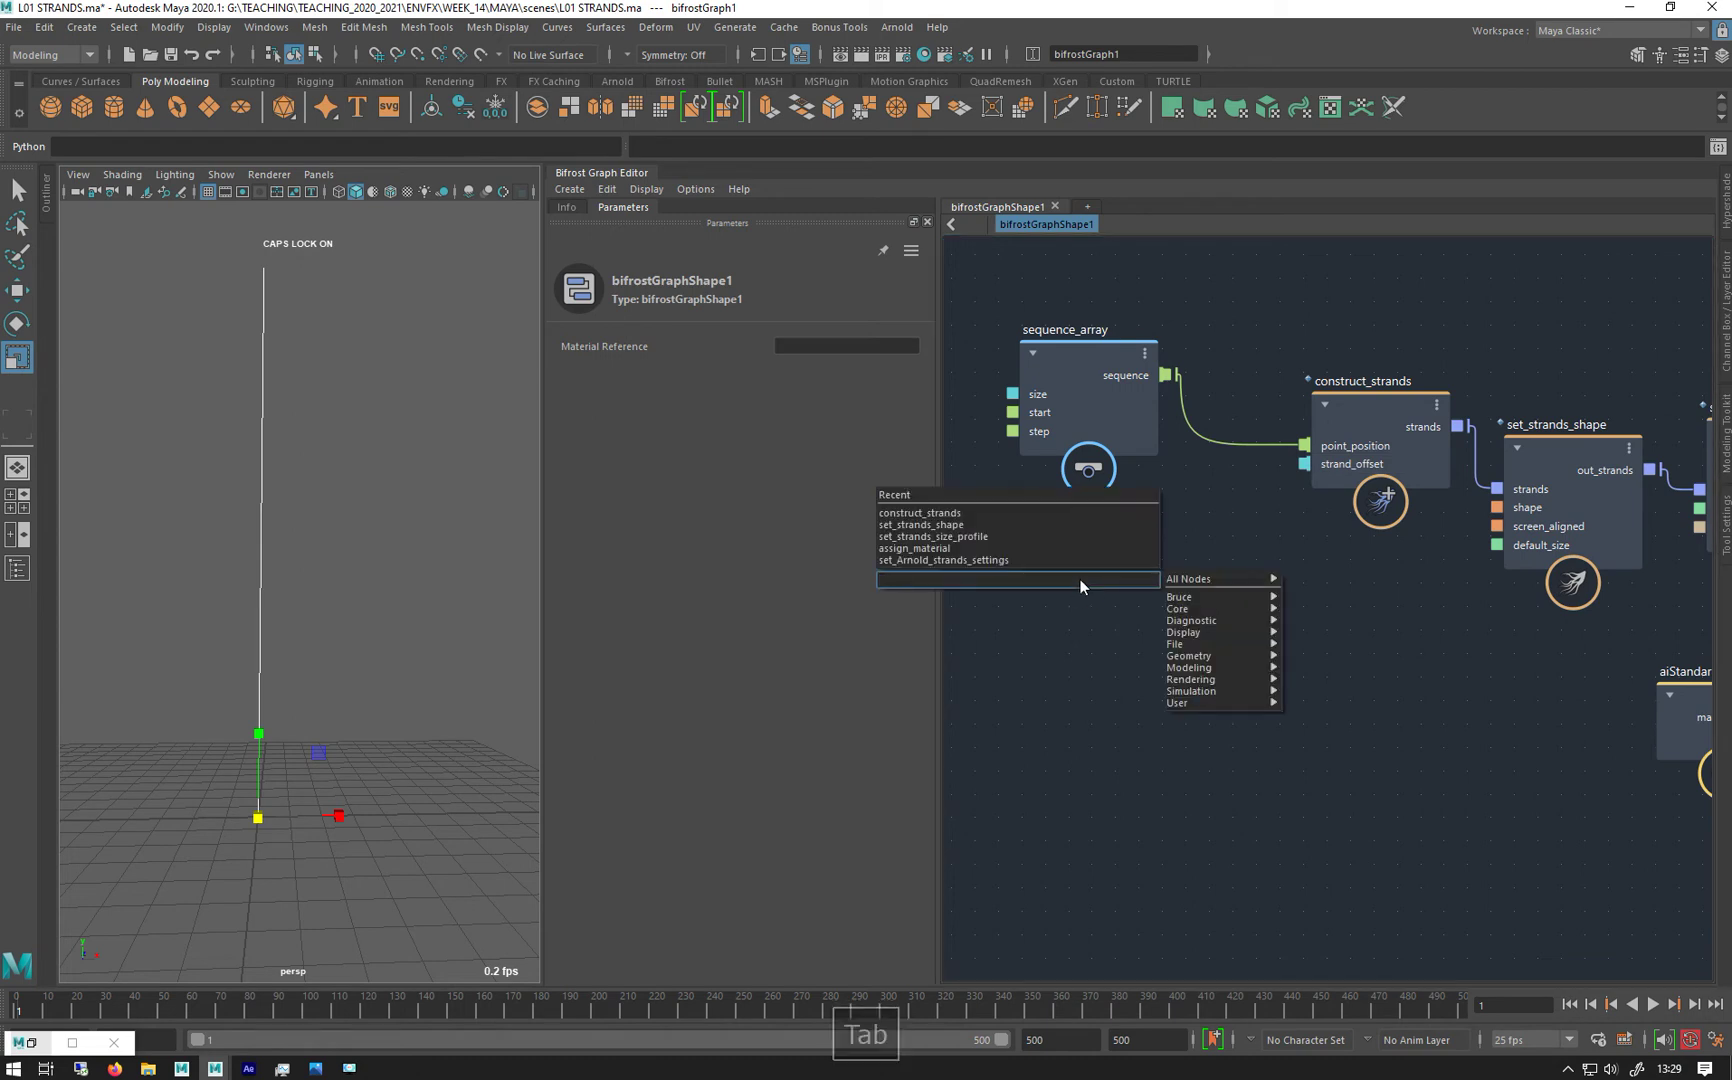
text(SE)
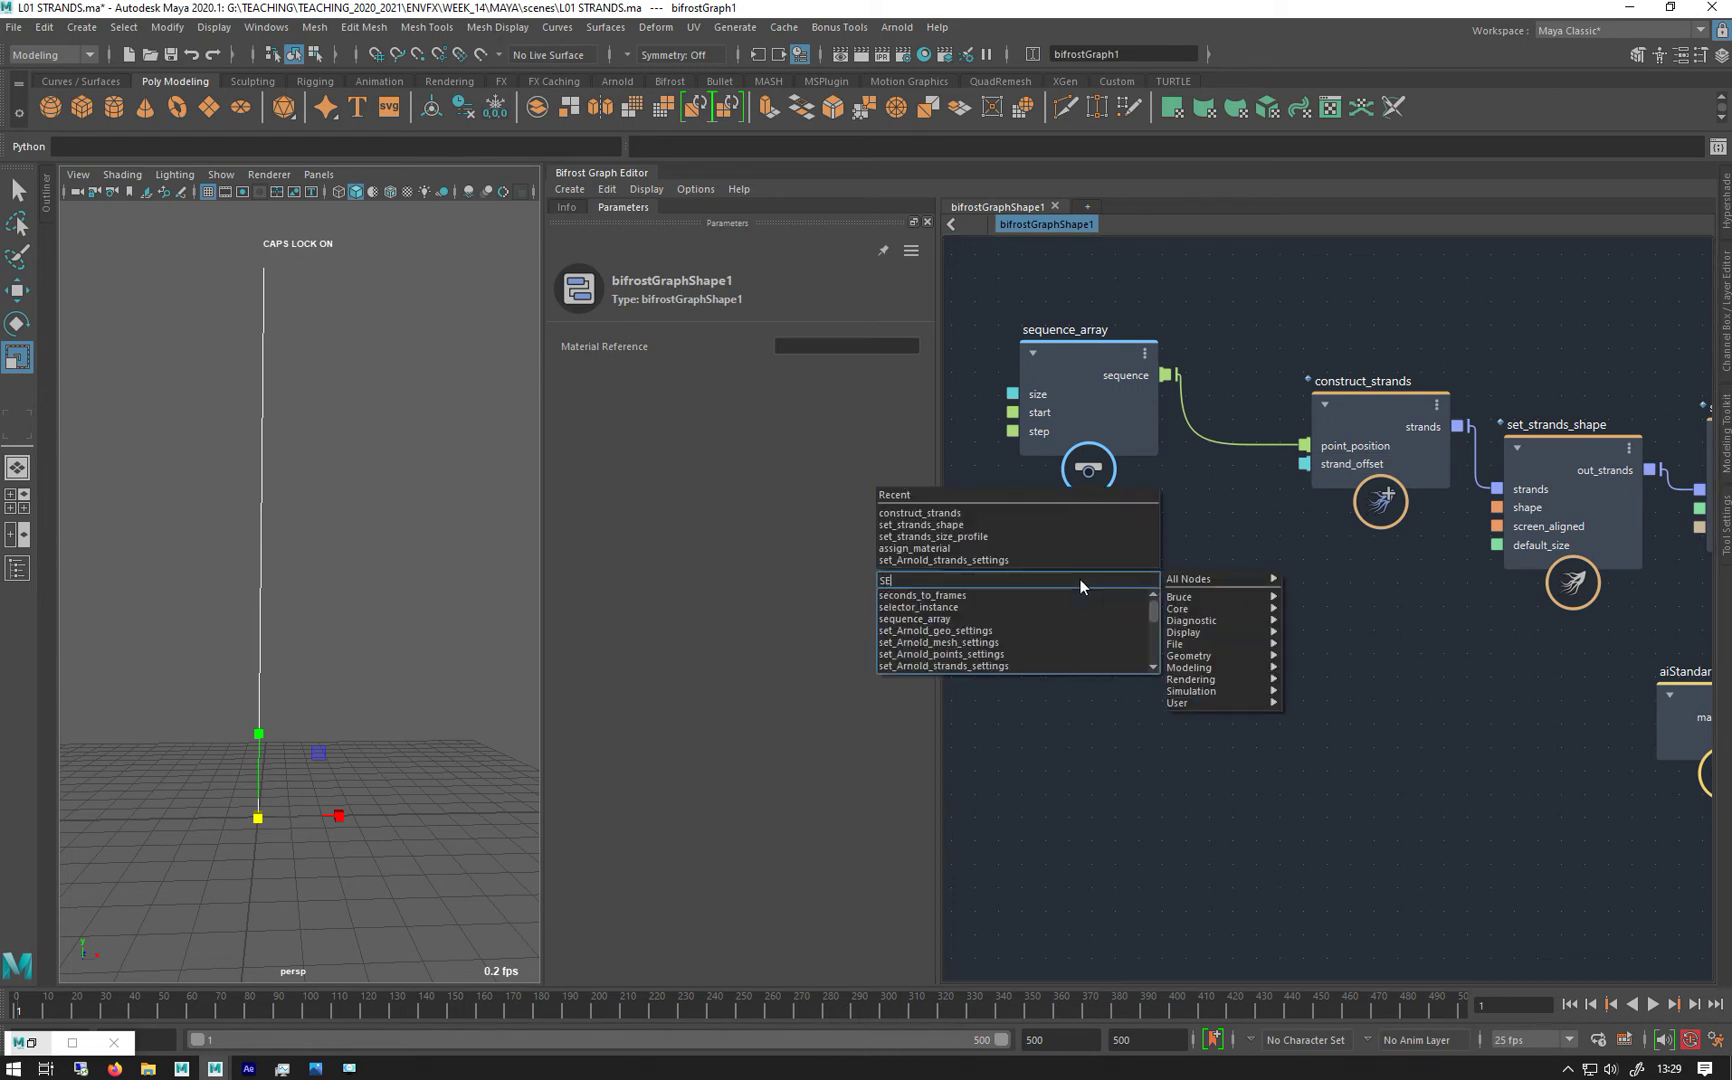
text(Q)
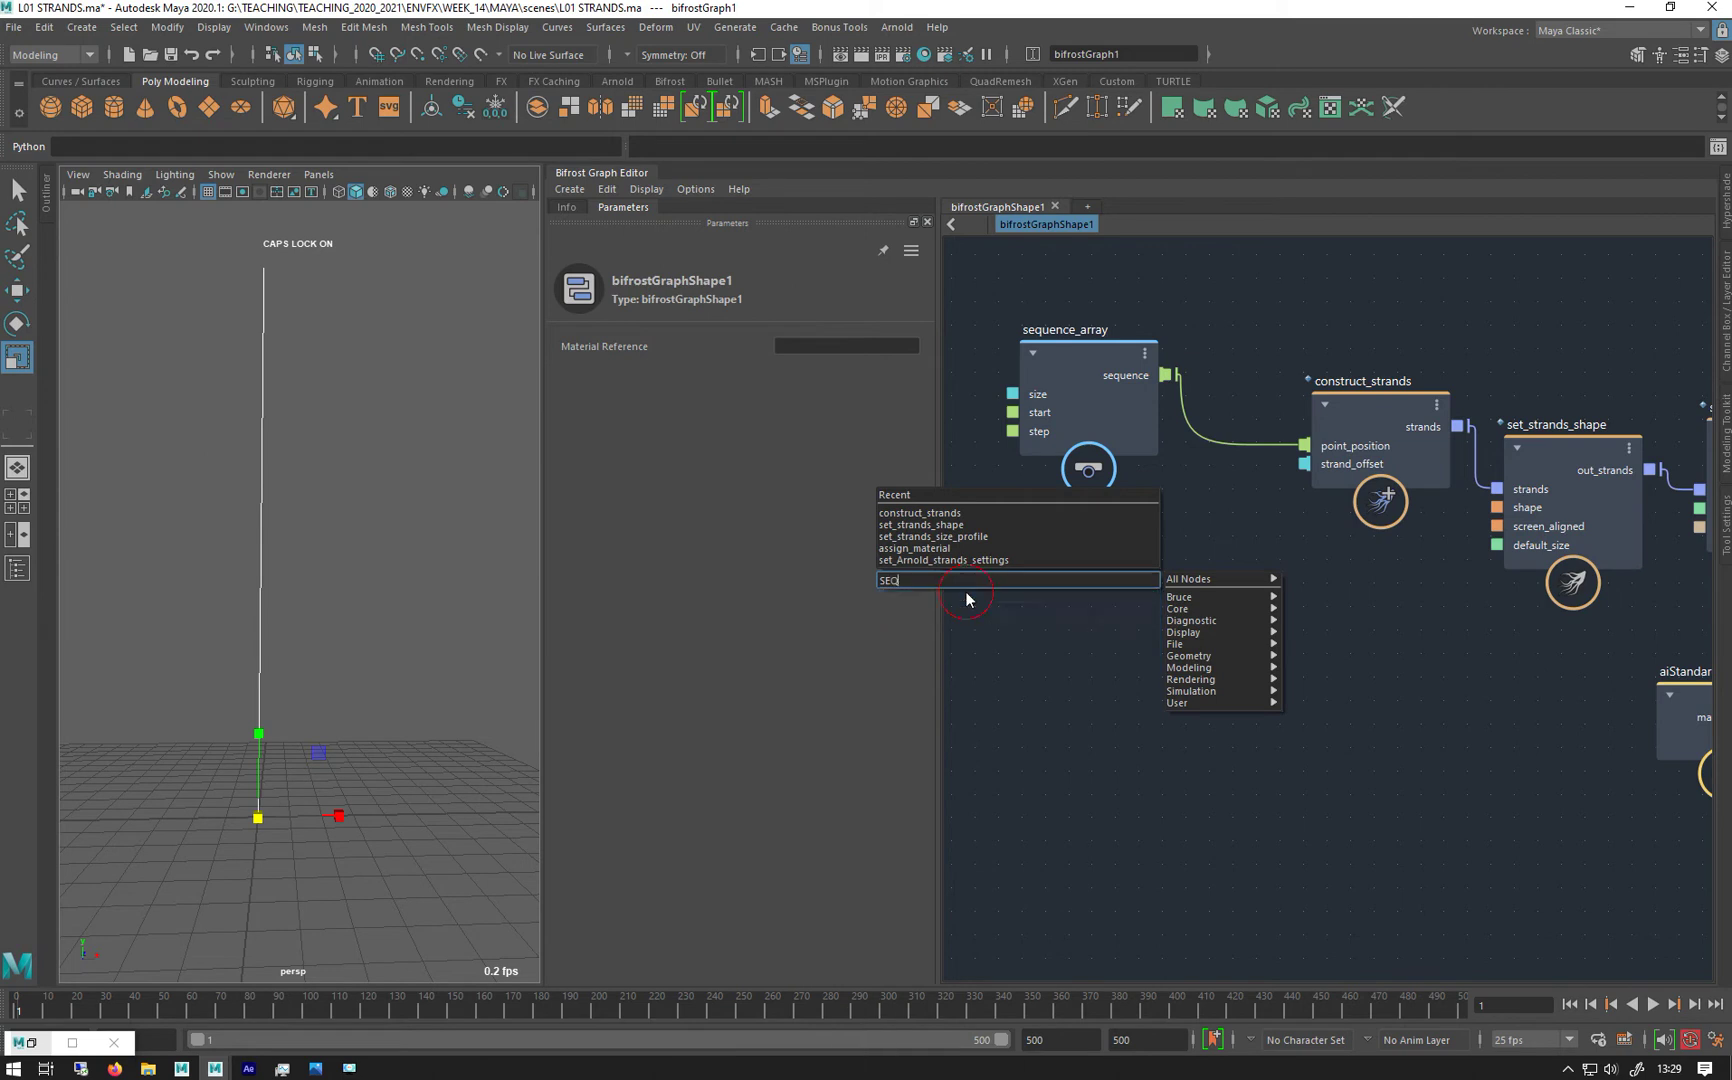
click(985, 595)
drag(1051, 605, 1113, 585)
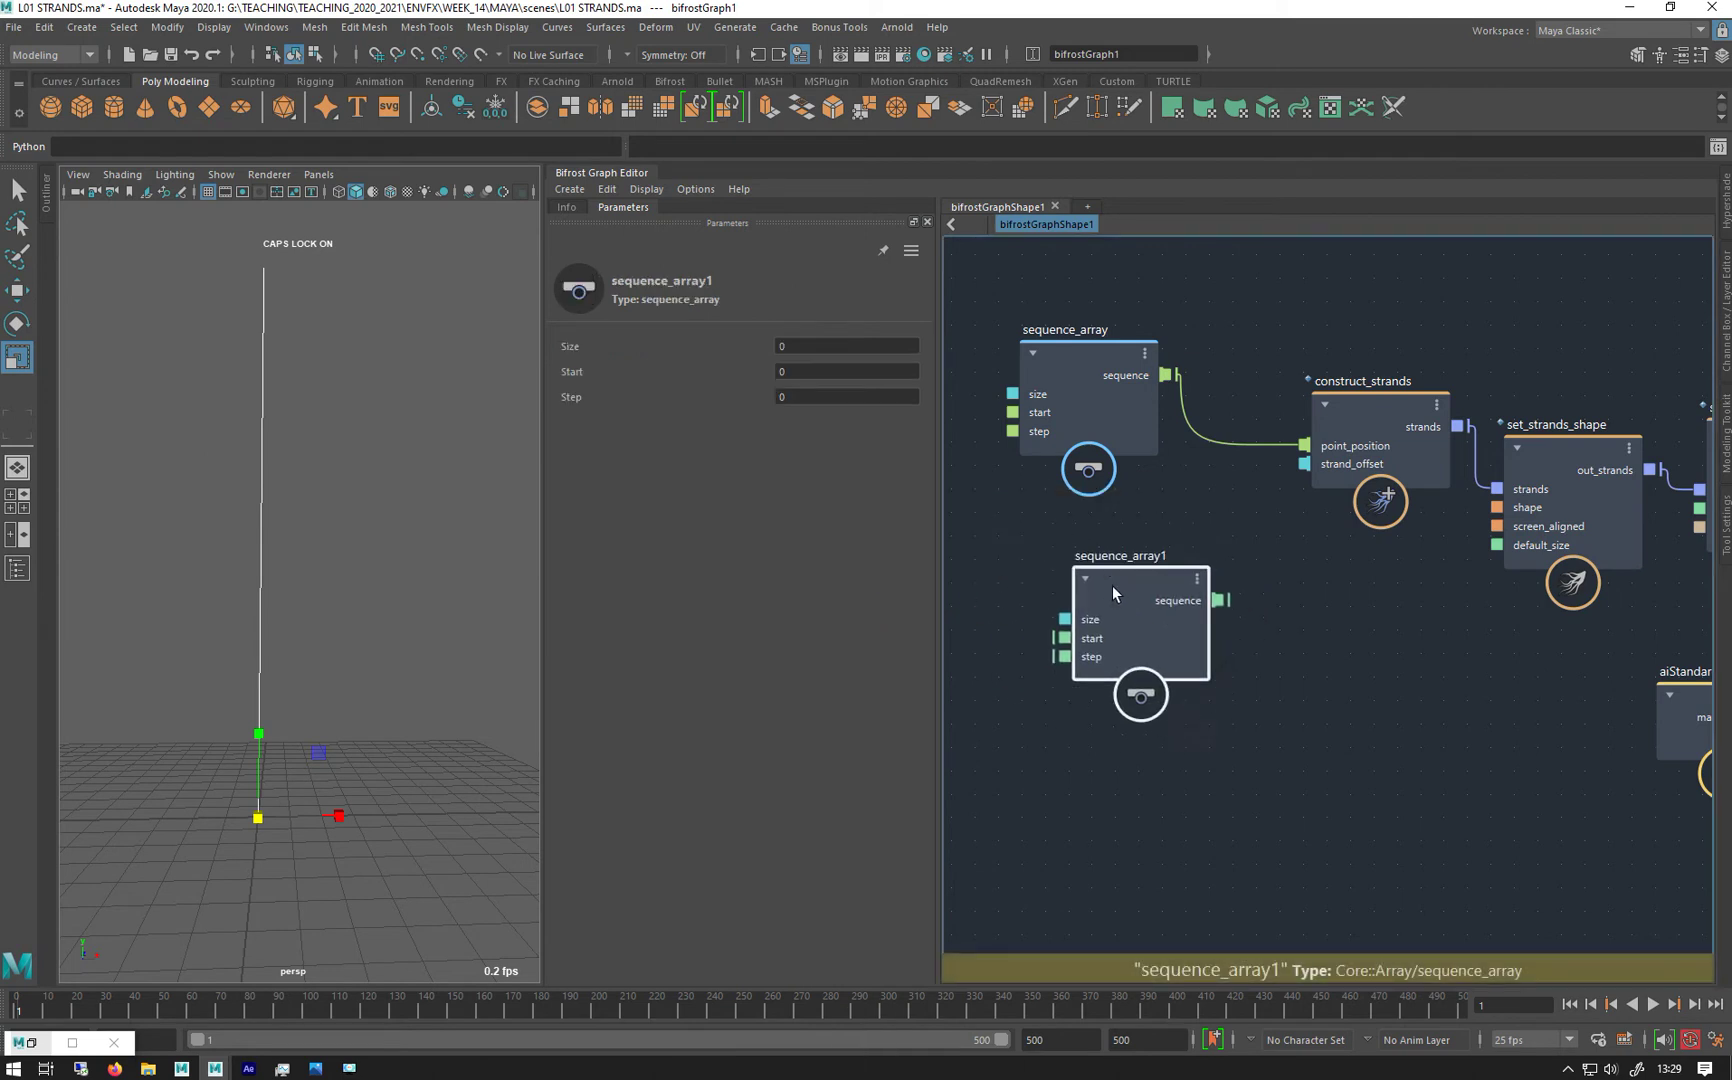
Set sequence_array1's value type to uint under All Supported Types
right_click(1089, 661)
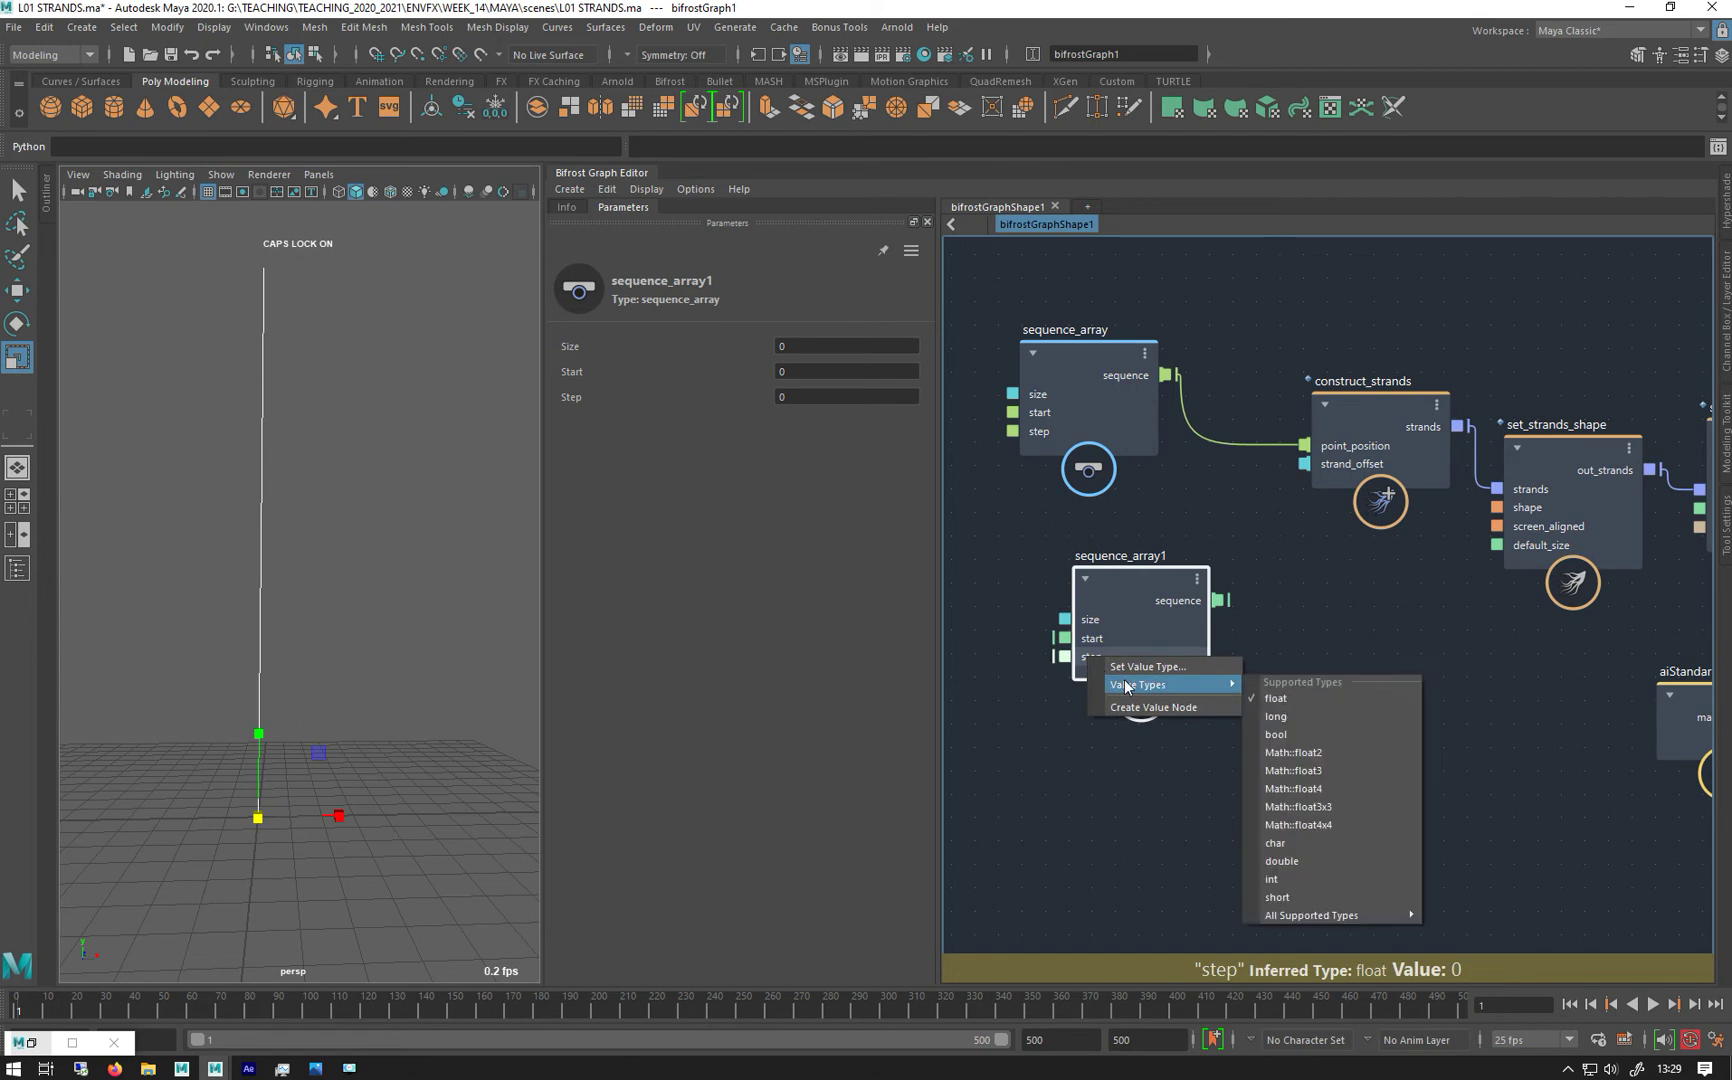
right_click(1087, 637)
mouse_move(1113, 665)
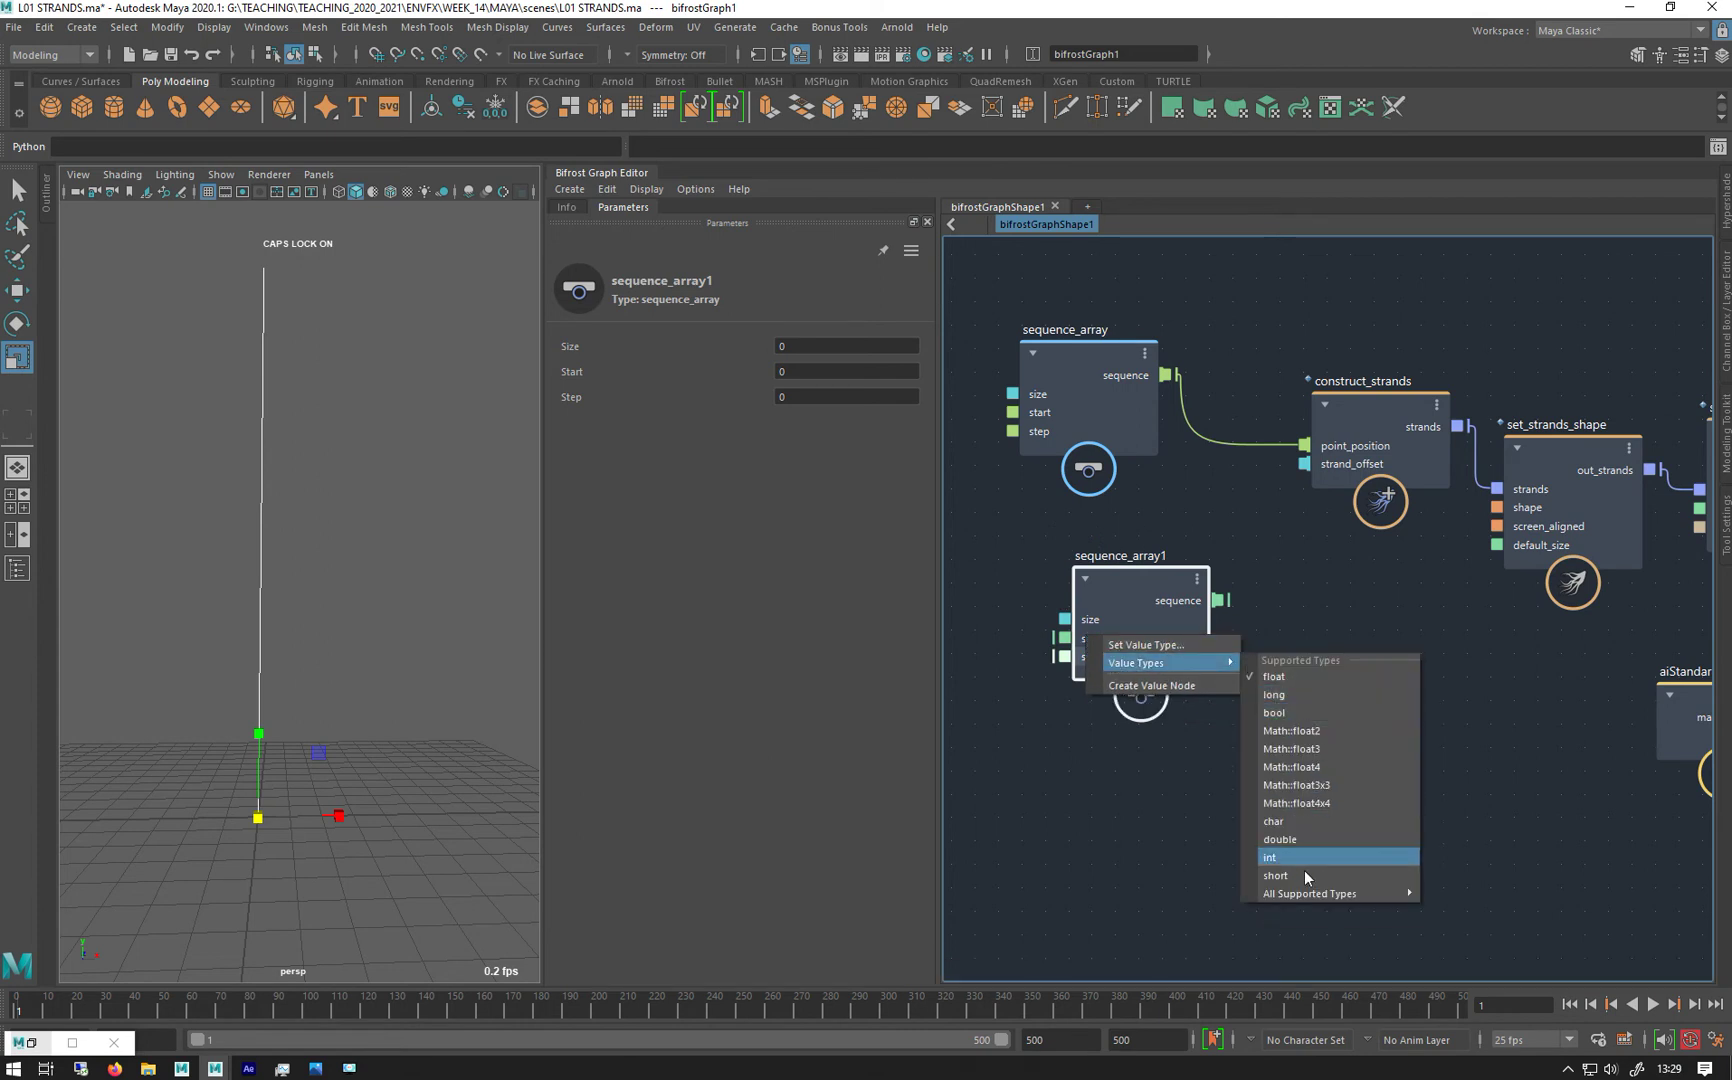
mouse_move(1323, 894)
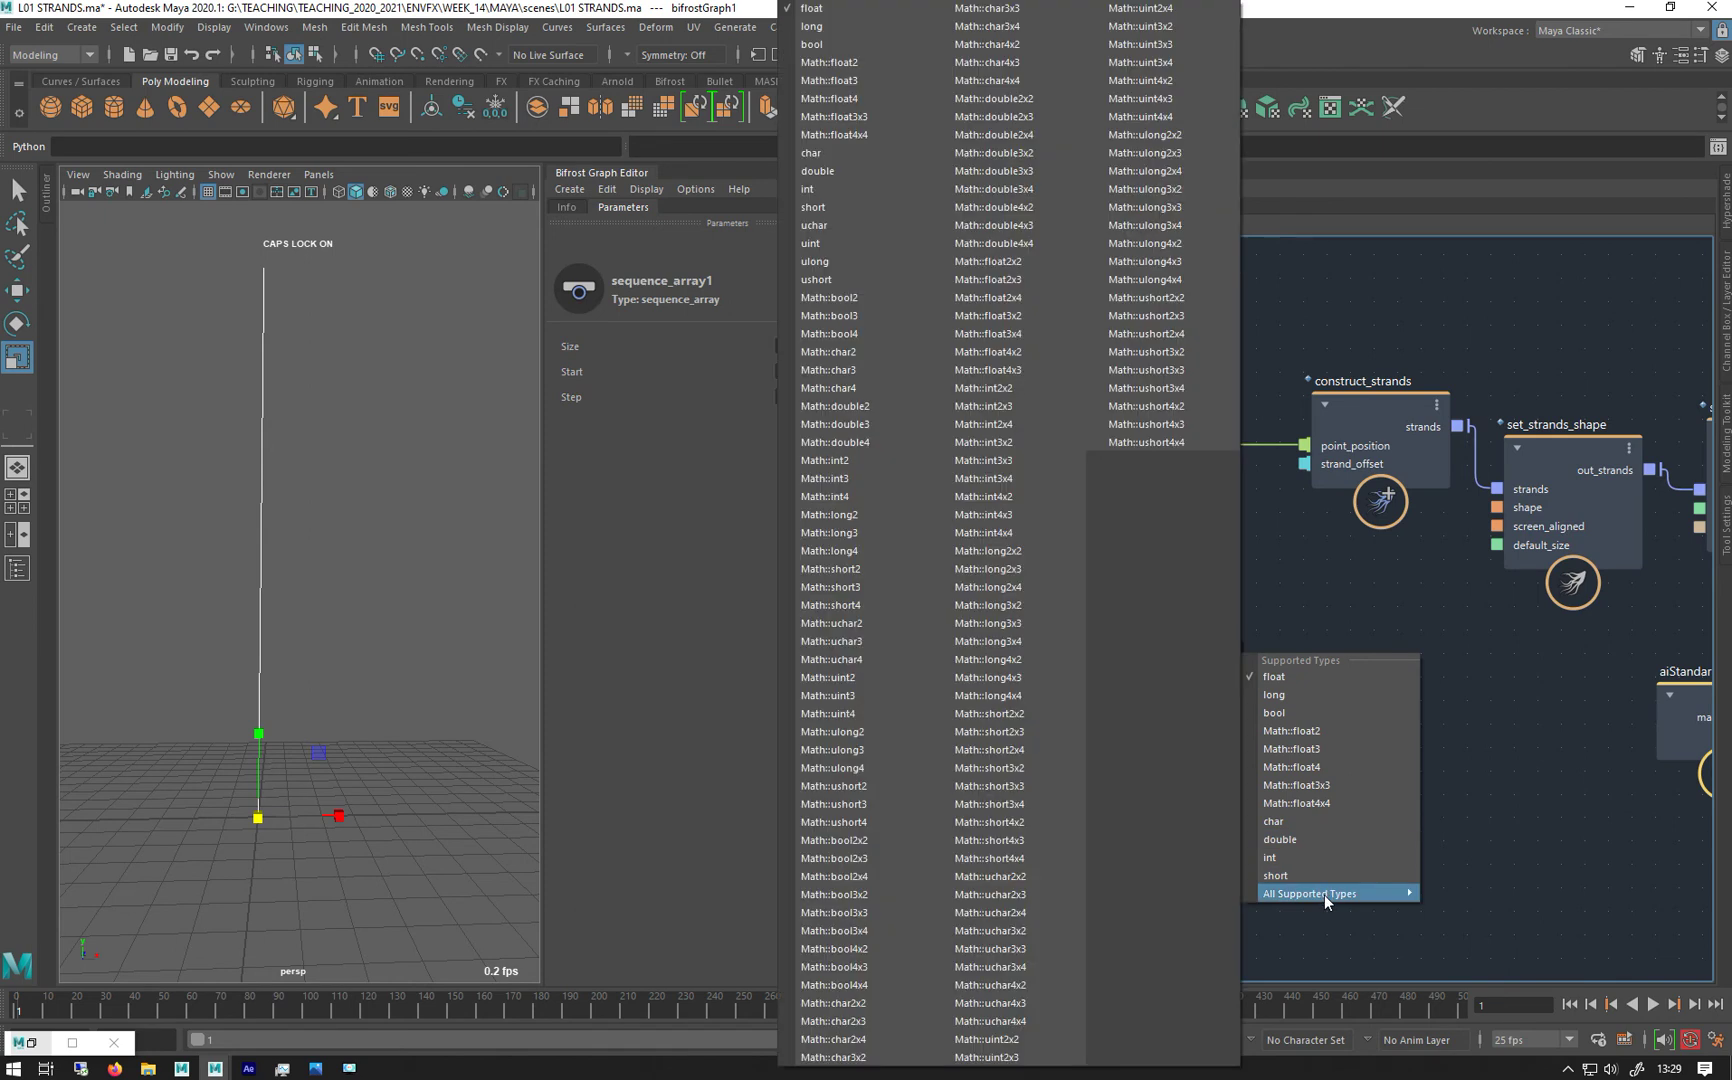
click(810, 246)
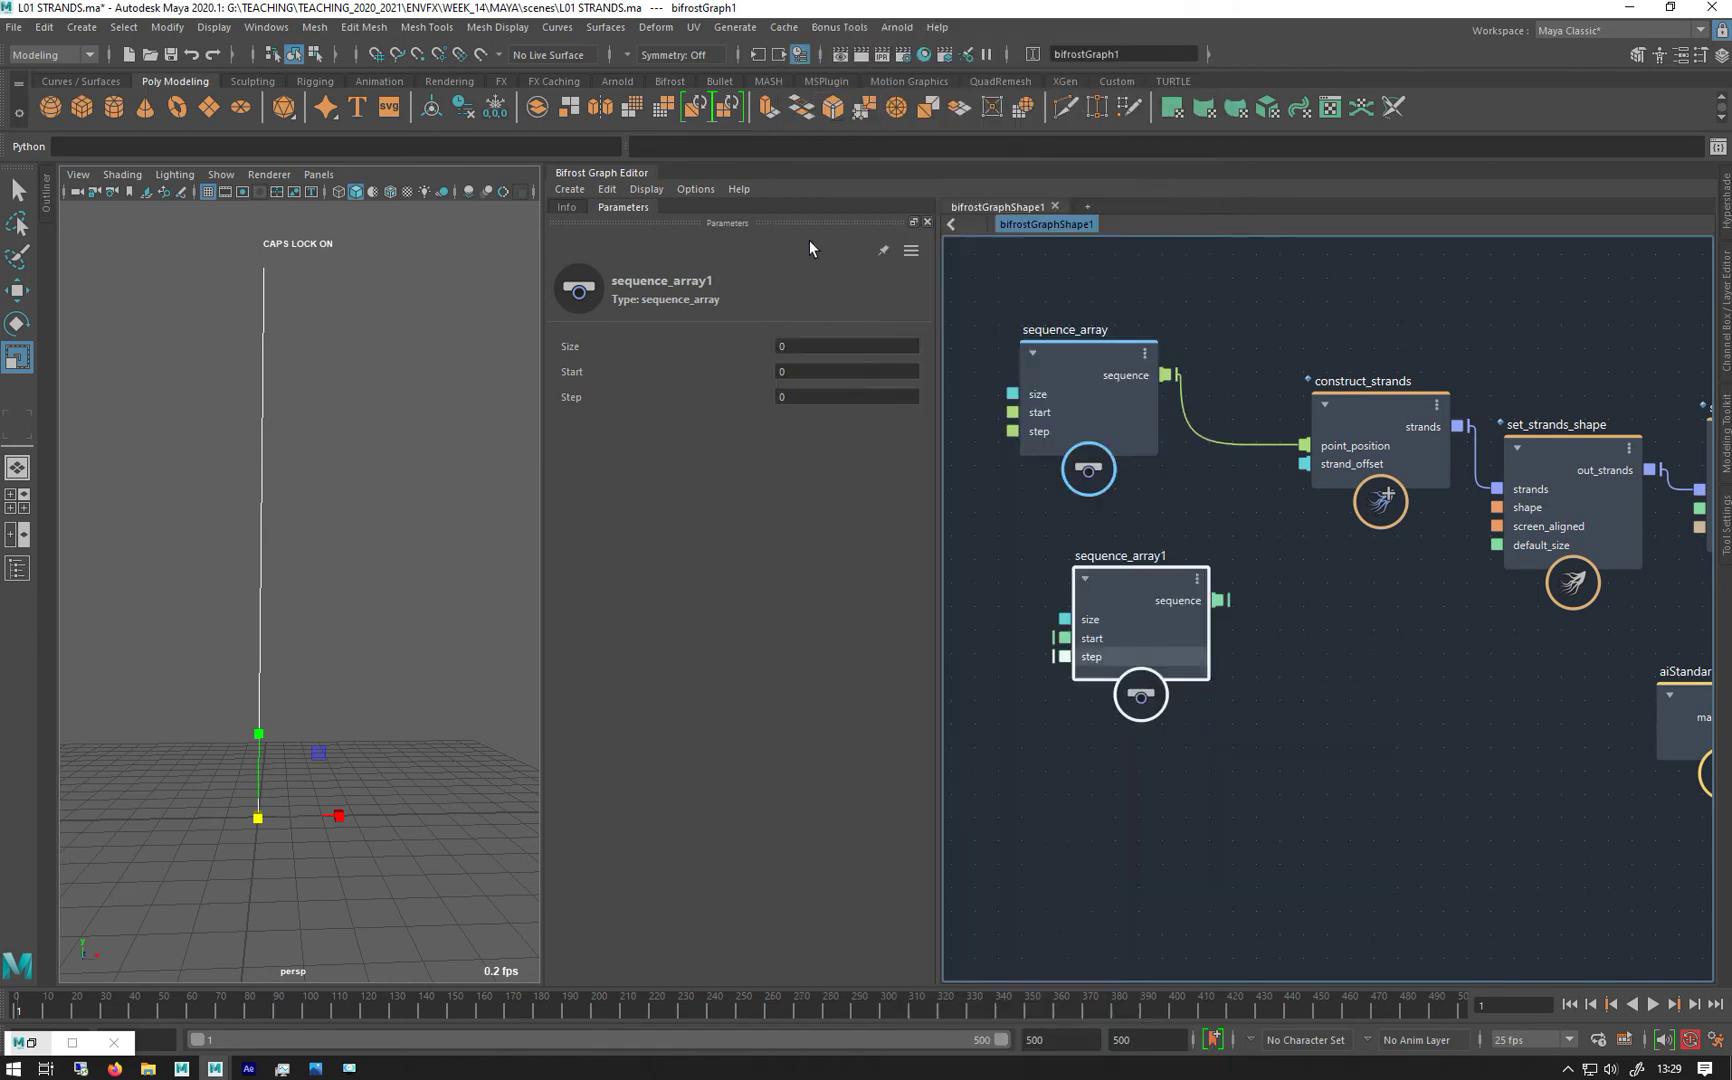
mouse_move(1085, 601)
mouse_down()
mouse_move(1040, 547)
mouse_move(1068, 600)
mouse_up()
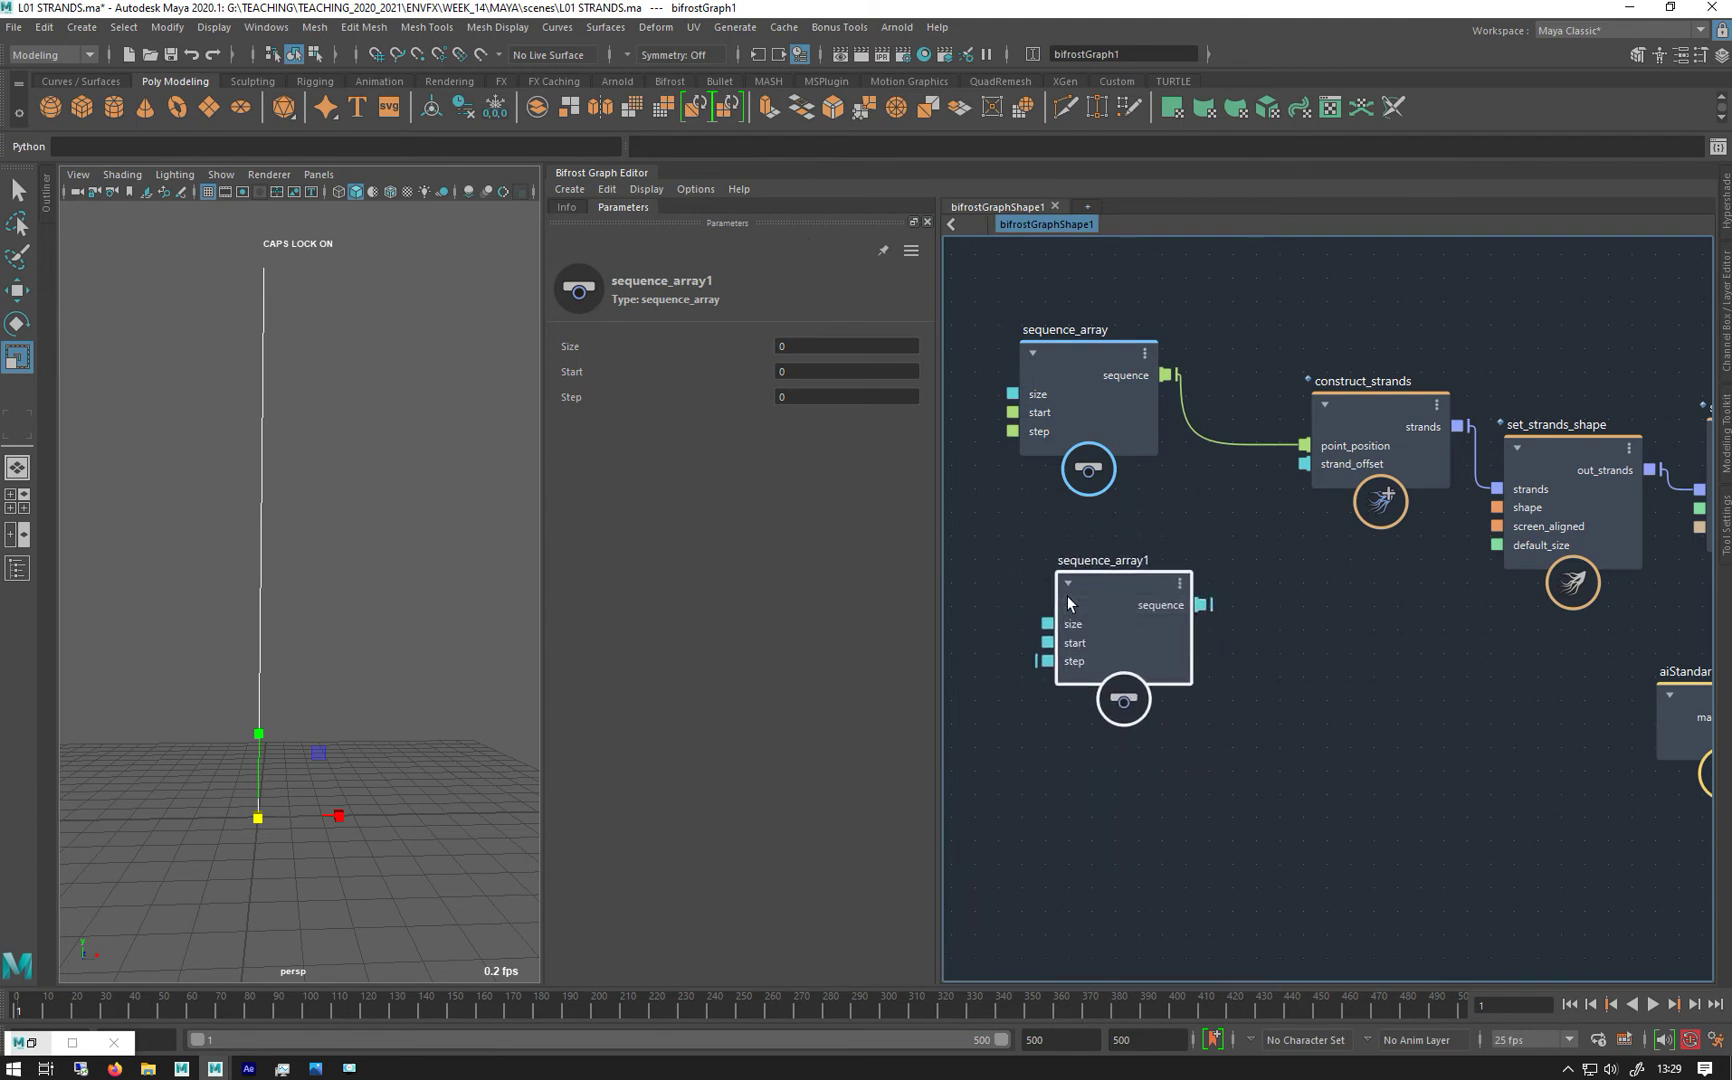
Give sequence_array1 size 10 and step 2
click(790, 347)
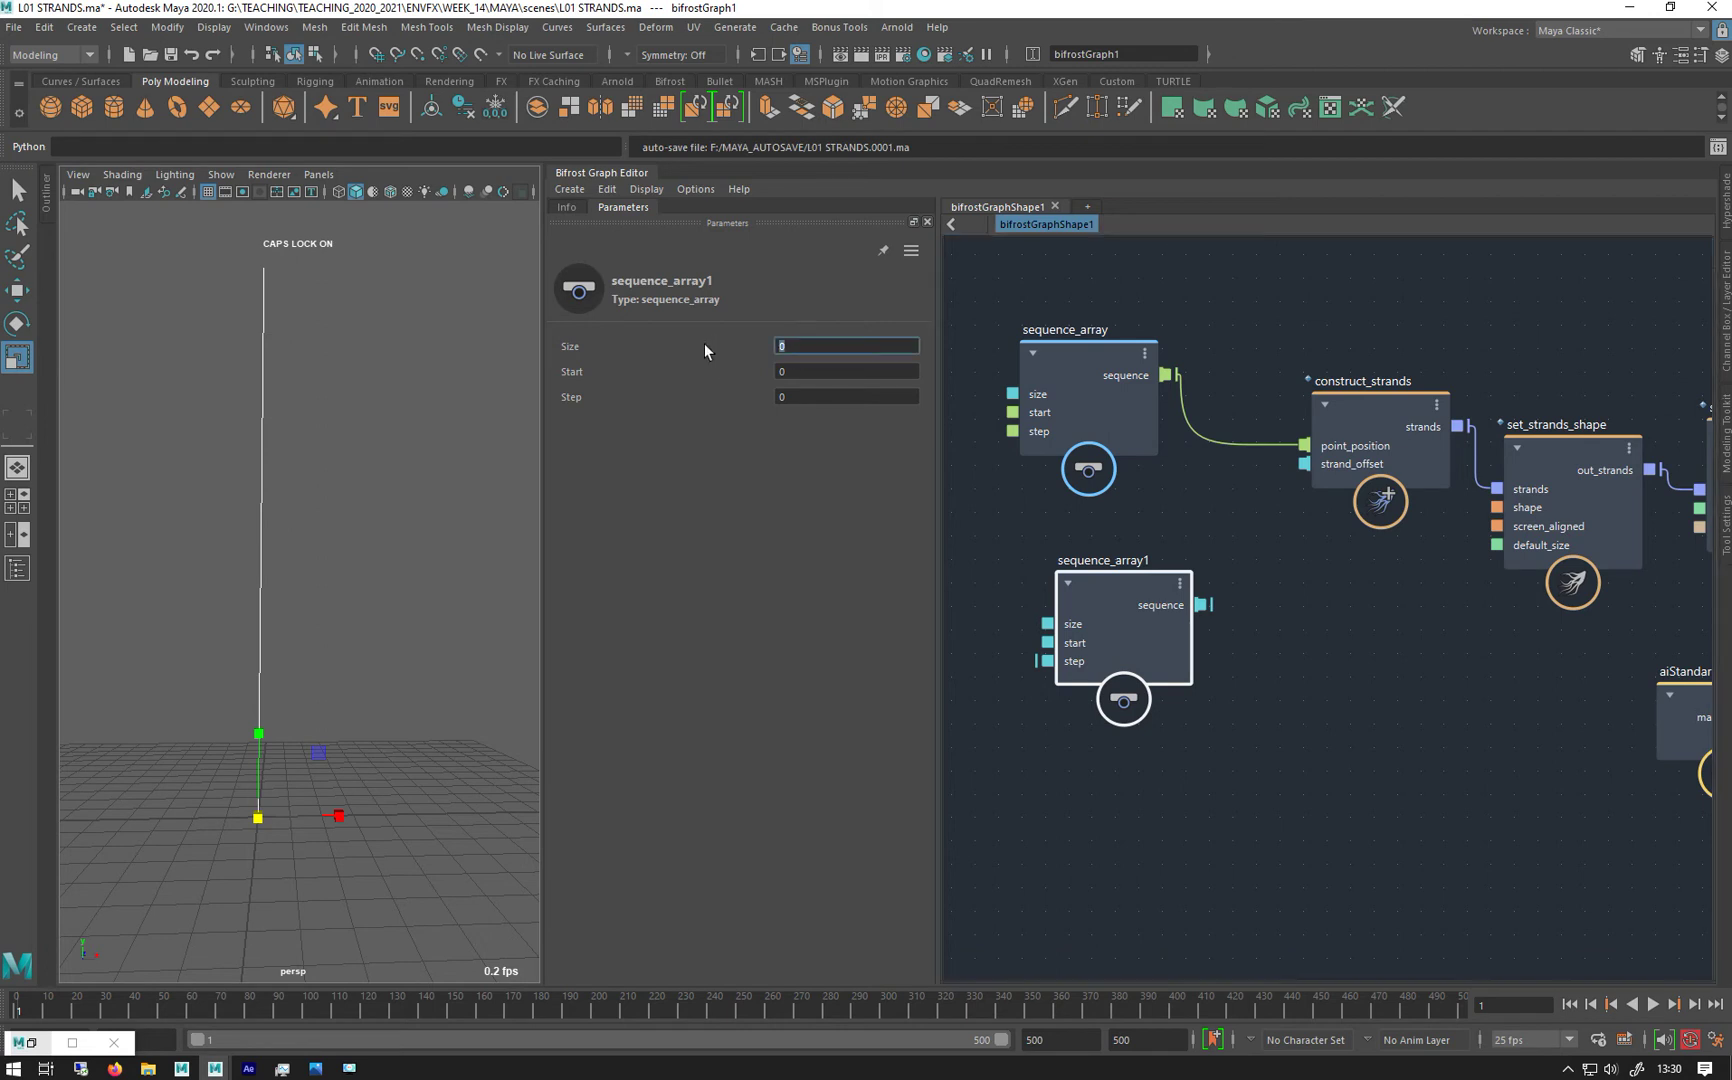
text(10)
key(Return)
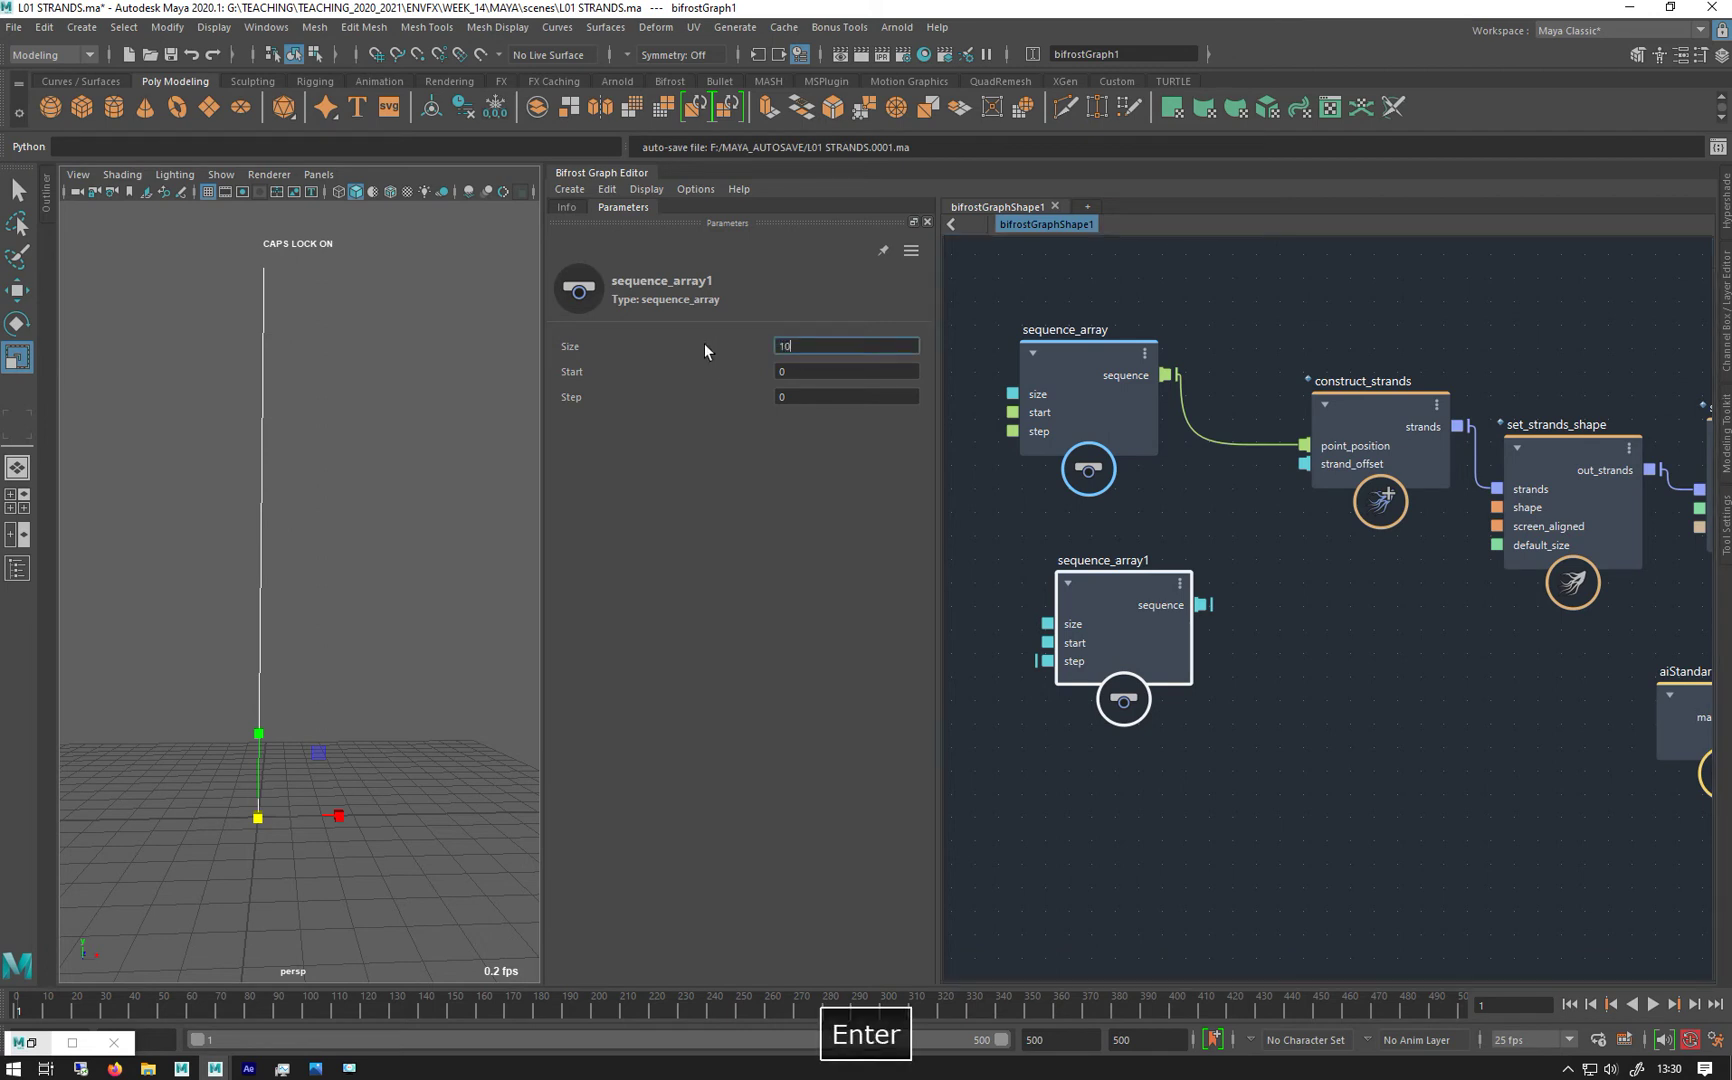
click(795, 396)
text(2)
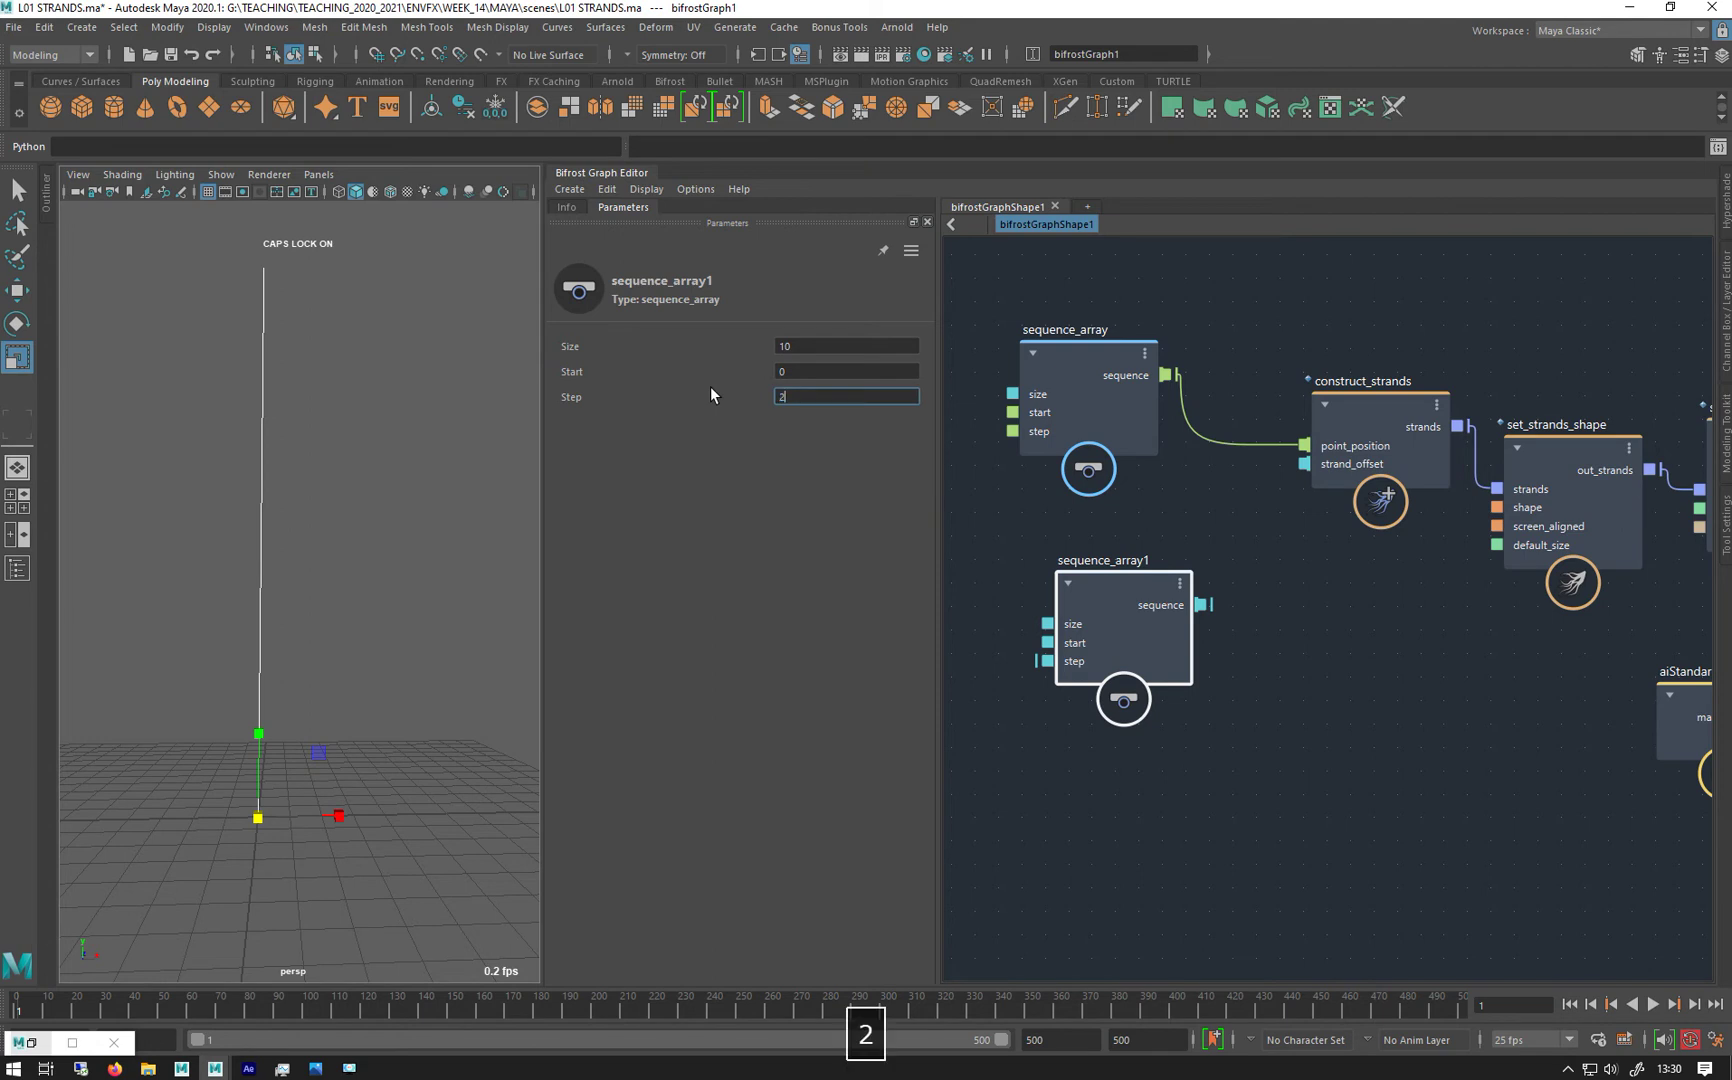
key(Return)
Wire sequence_array1 into construct_strands' strand_offset and bring up the dashed strand render
drag(1203, 604, 1308, 463)
click(172, 643)
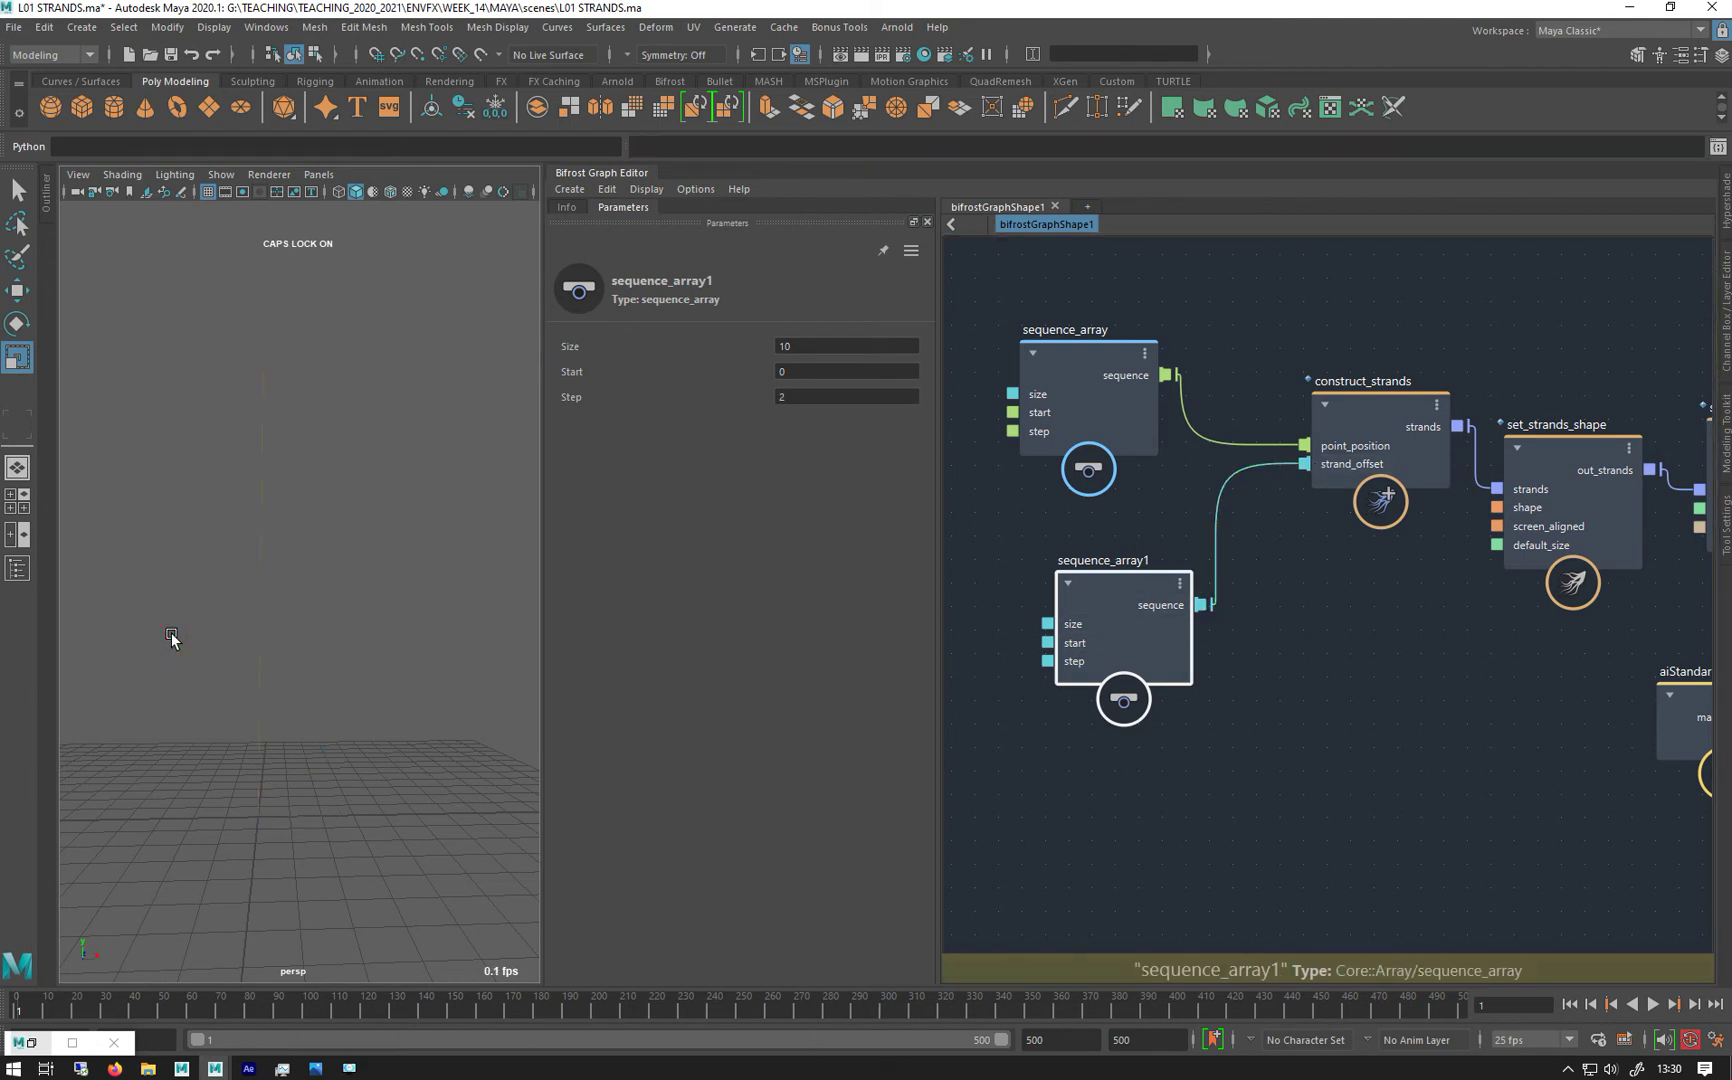
drag(230, 655, 300, 667)
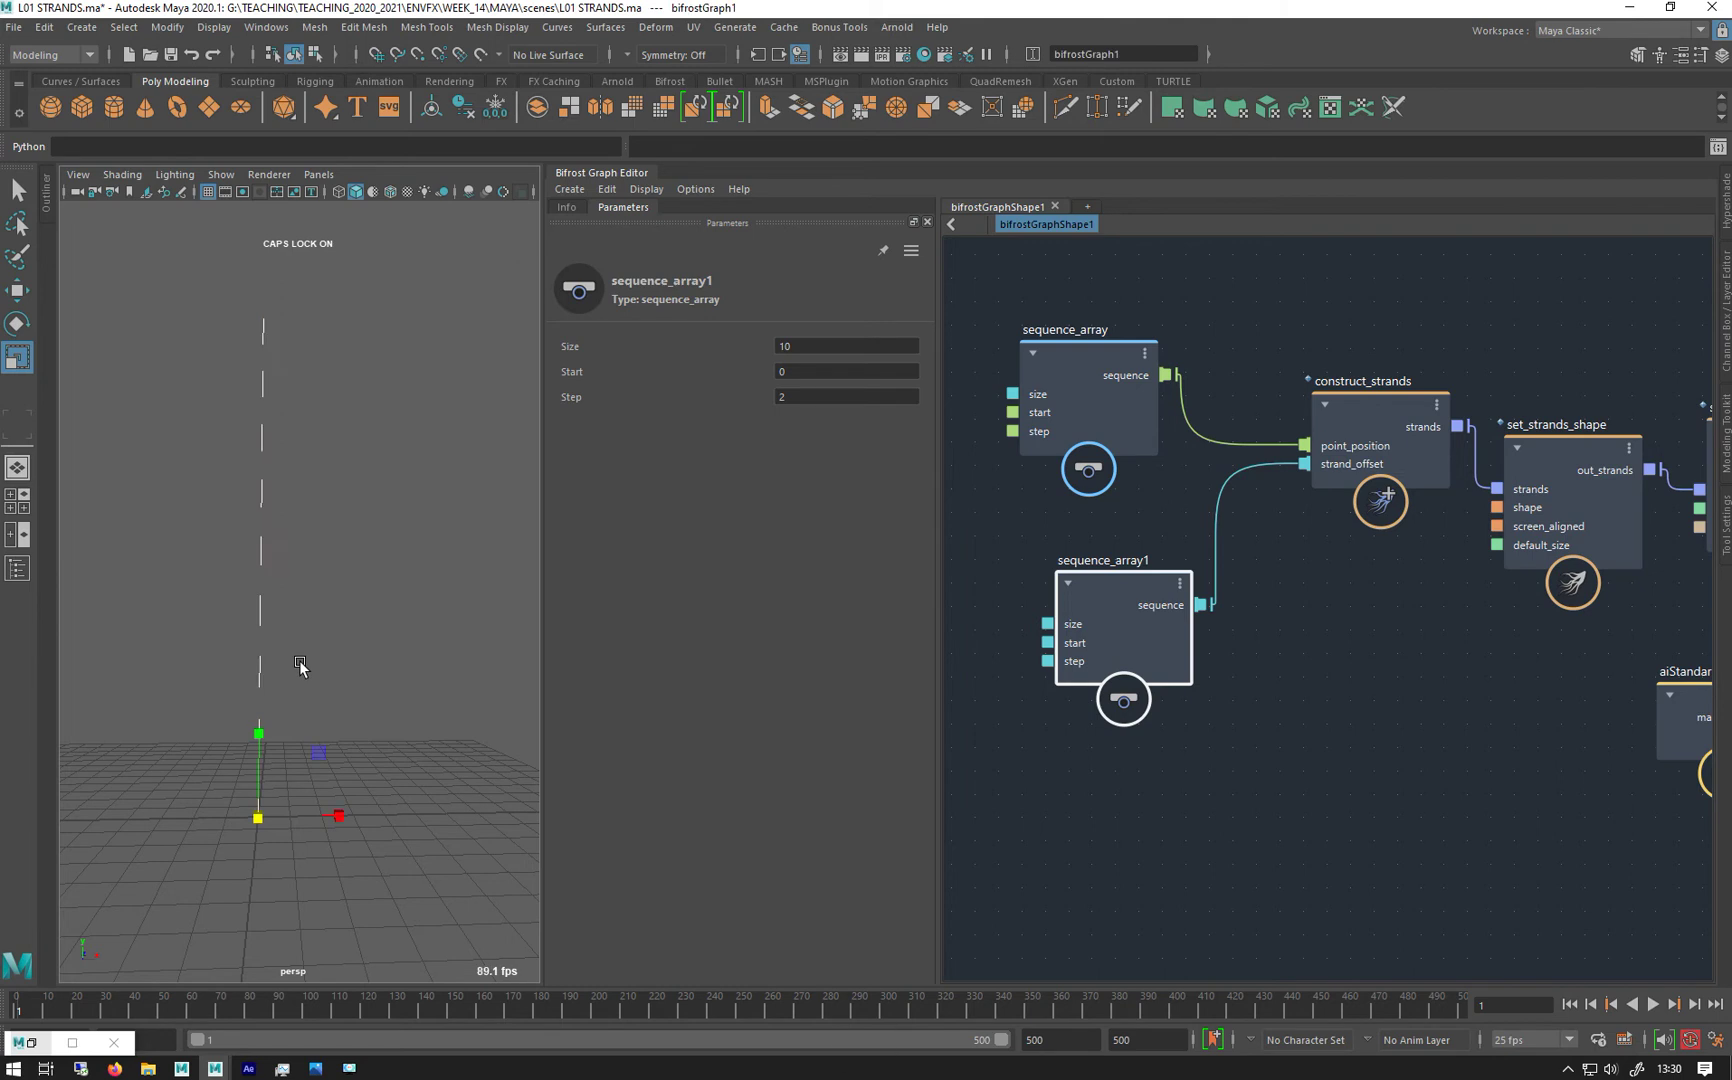
key(w)
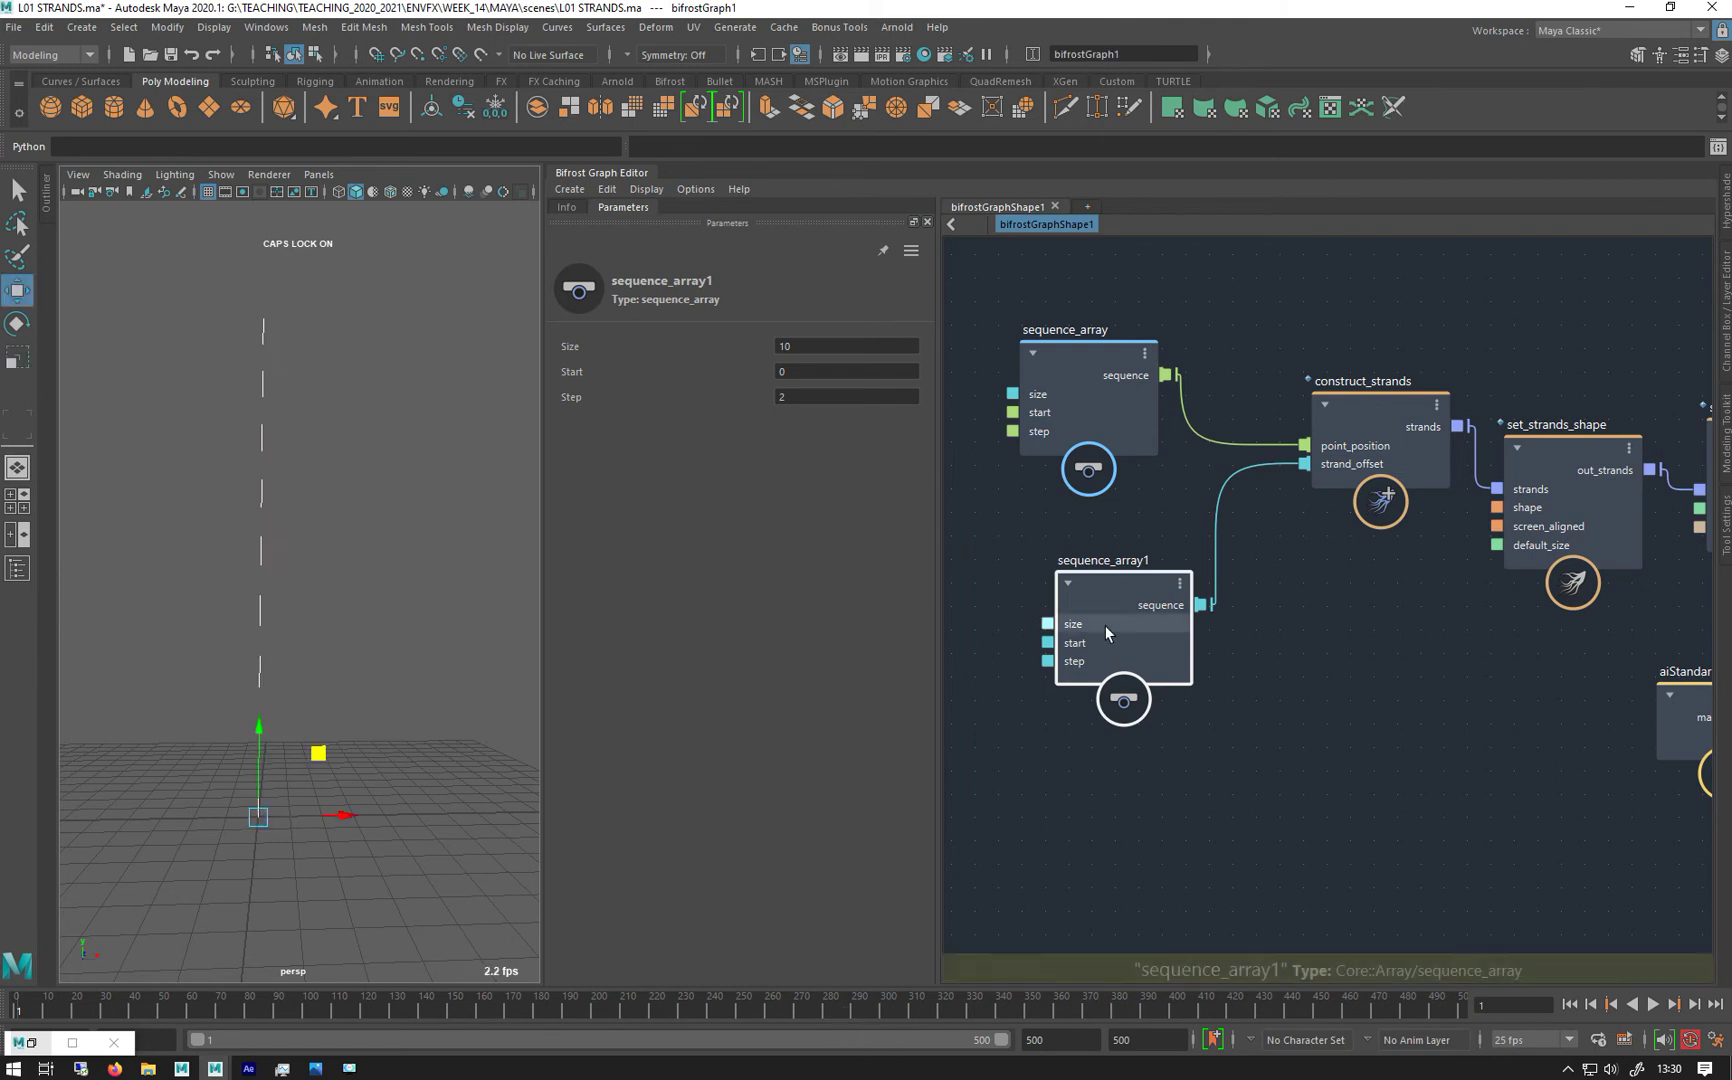
drag(1106, 625, 1080, 586)
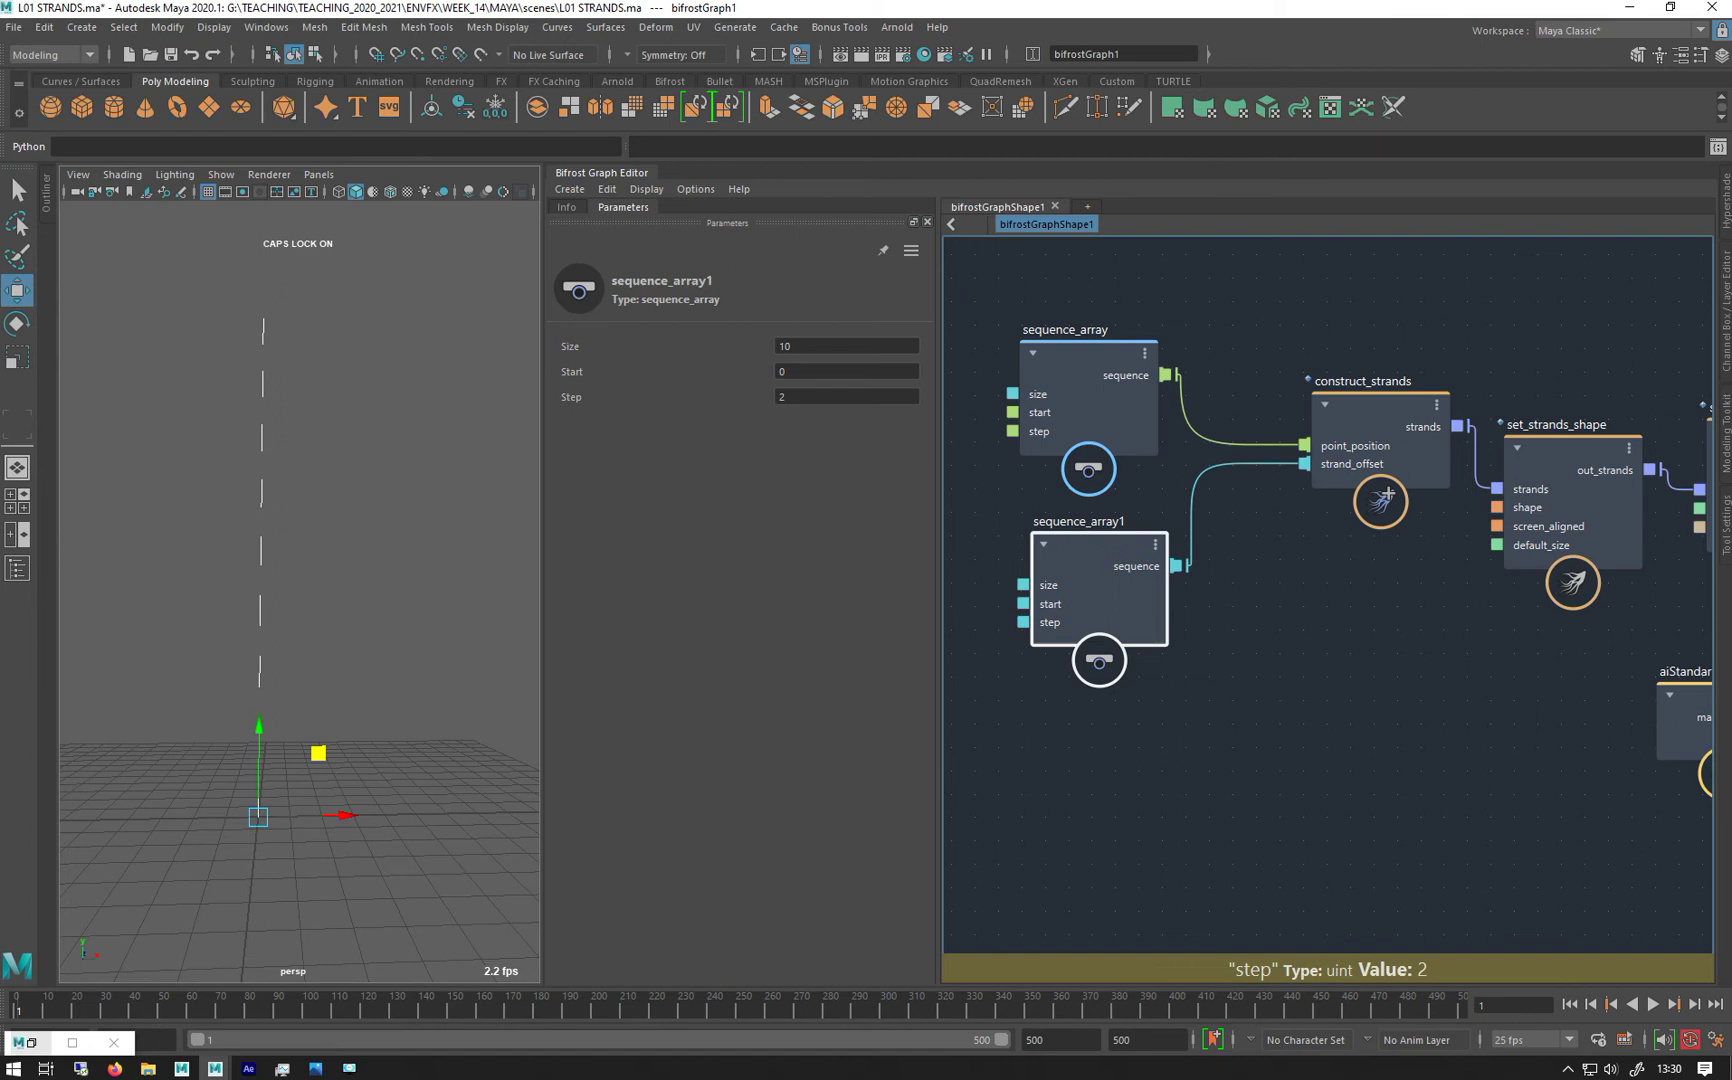
click(65, 1038)
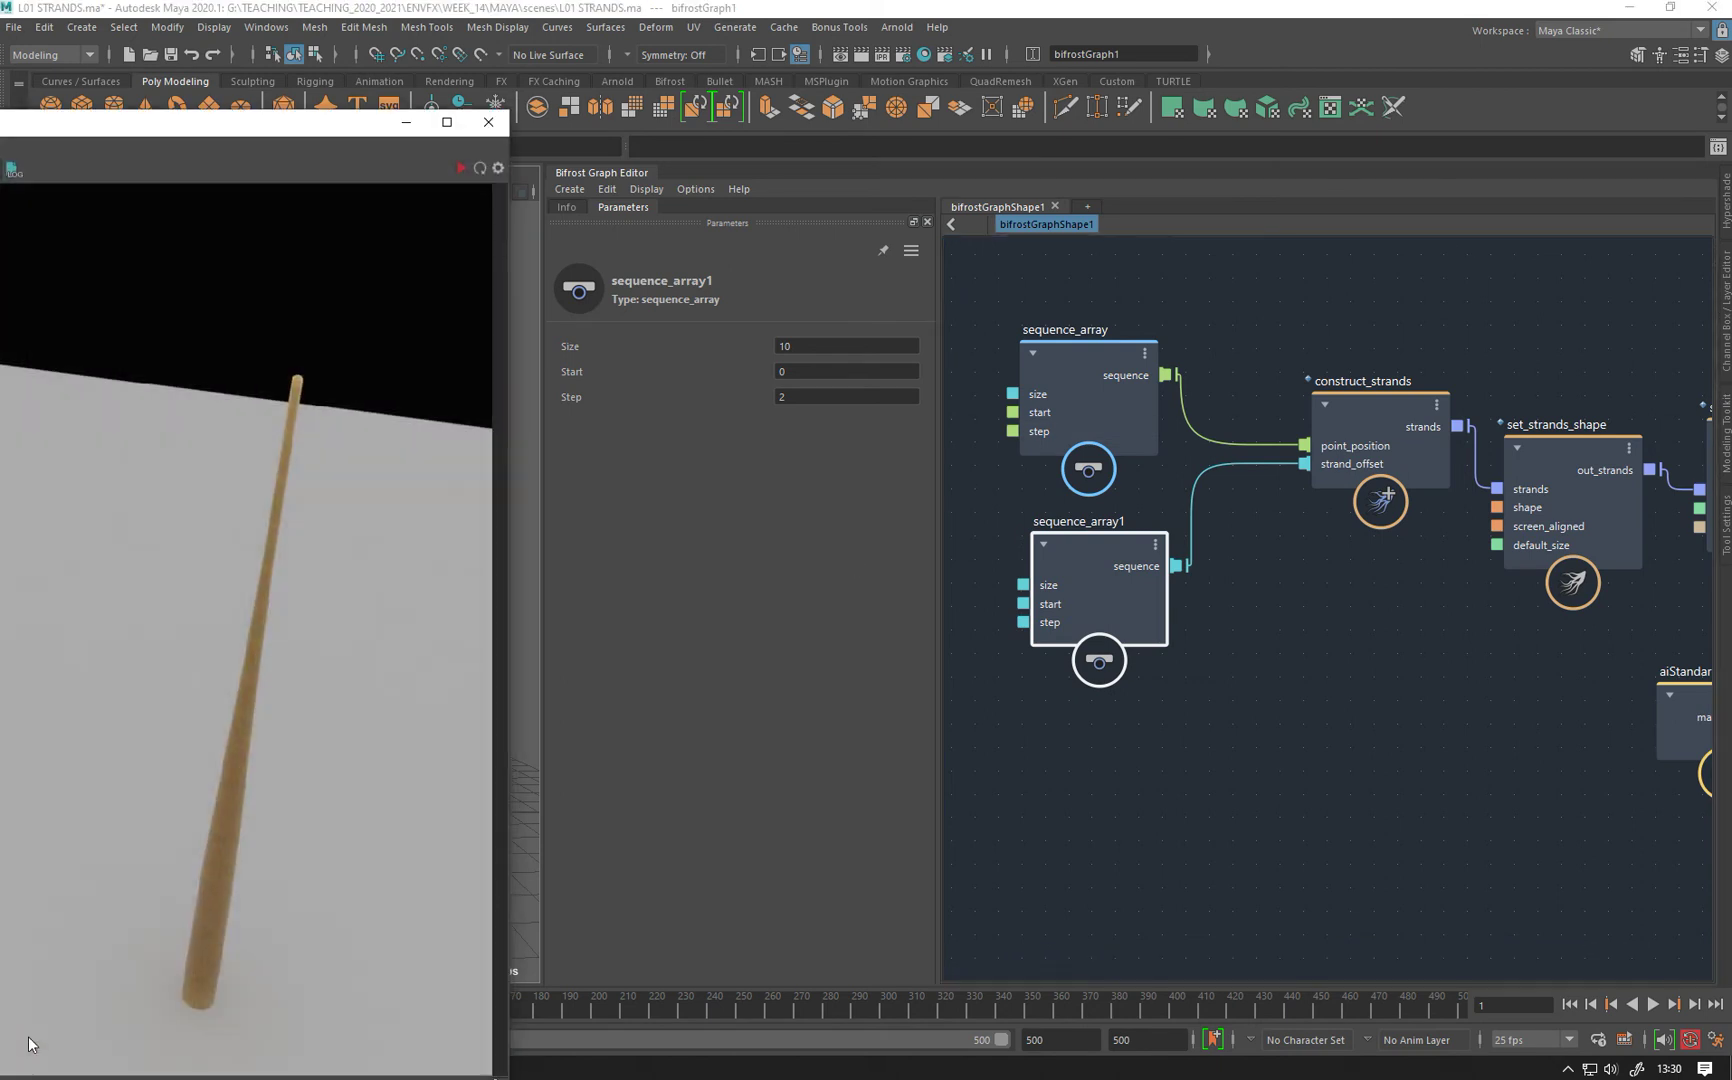
Minimize the render and launch the Bifrost Output Reader from the Custom shelf, moved left
click(398, 128)
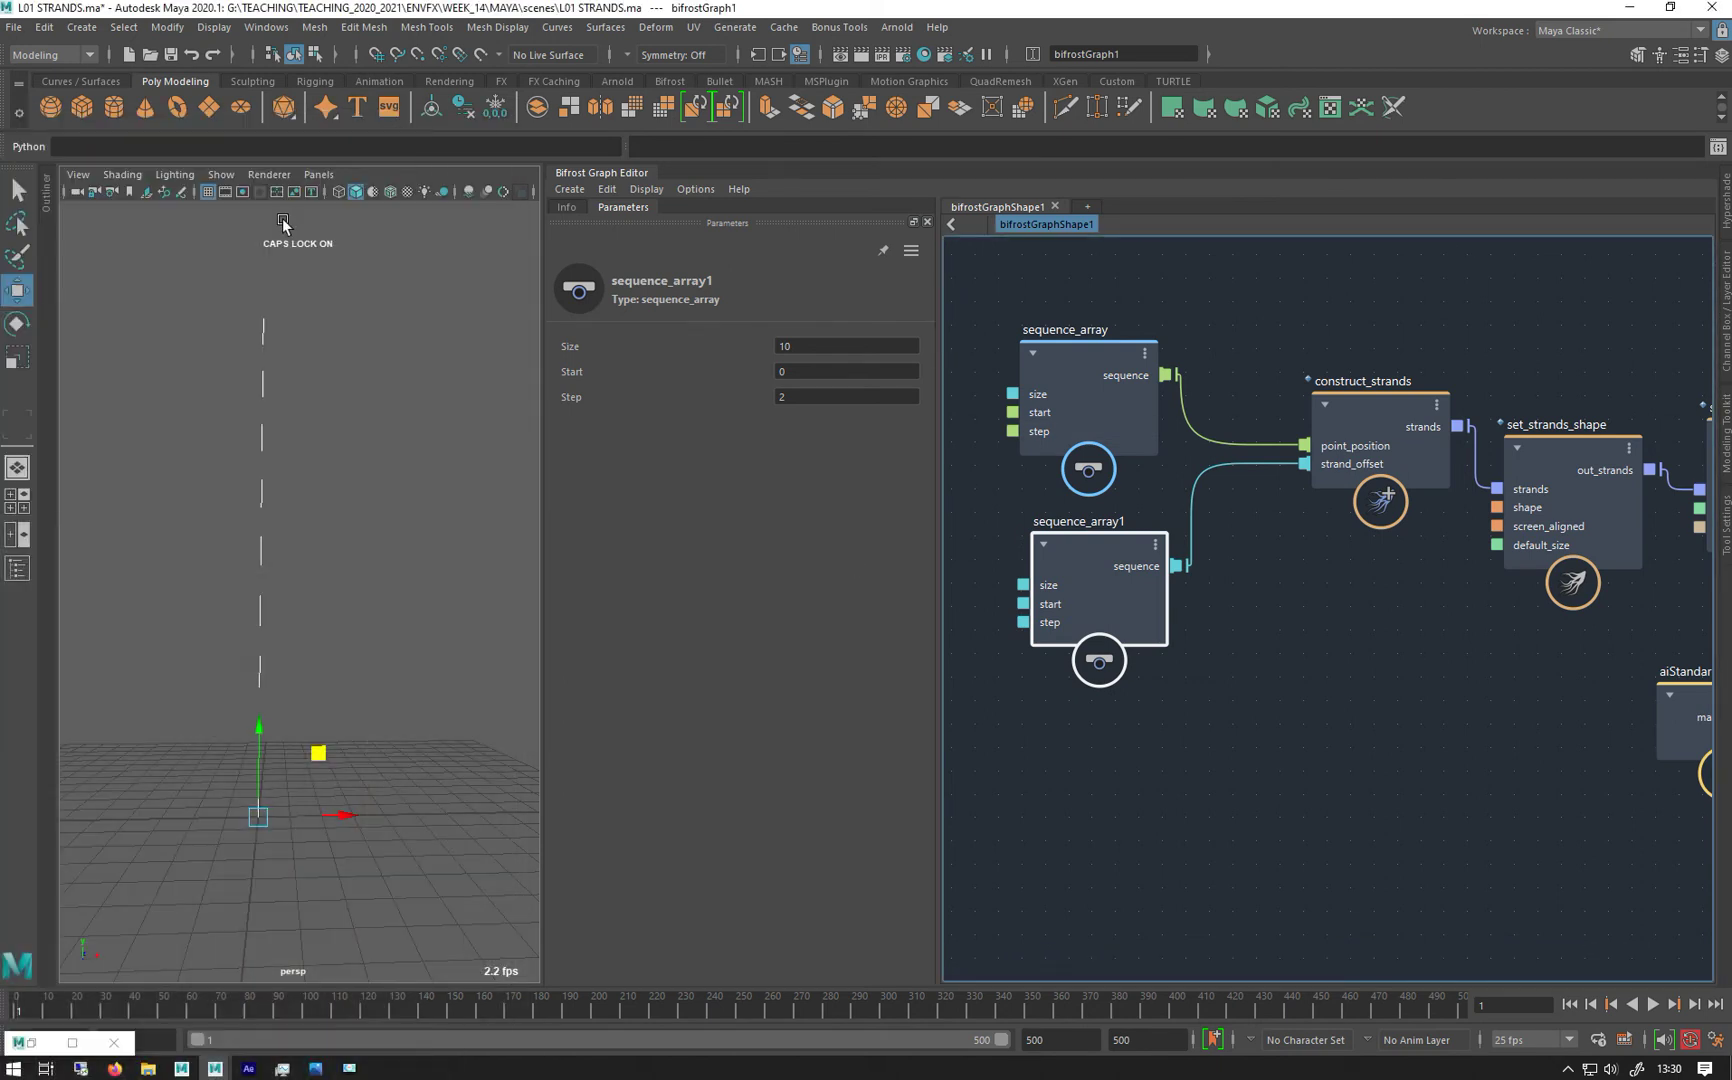
click(1117, 81)
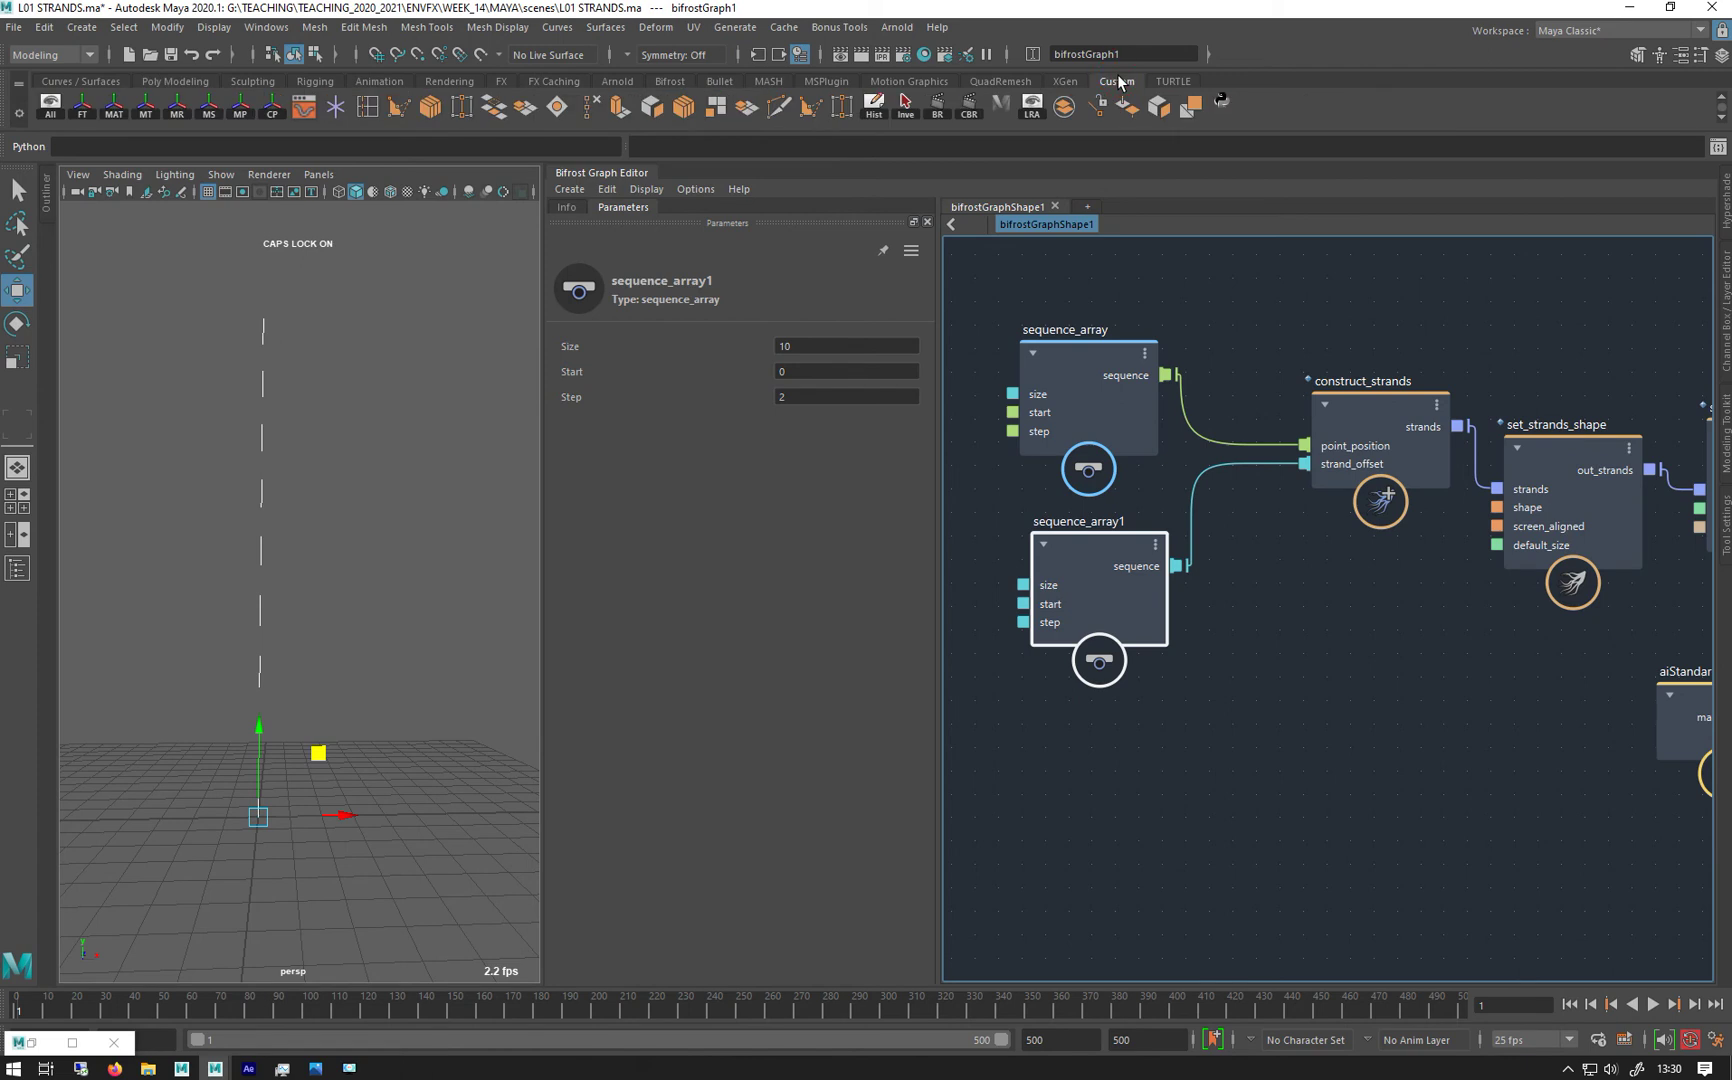
click(1223, 104)
click(828, 293)
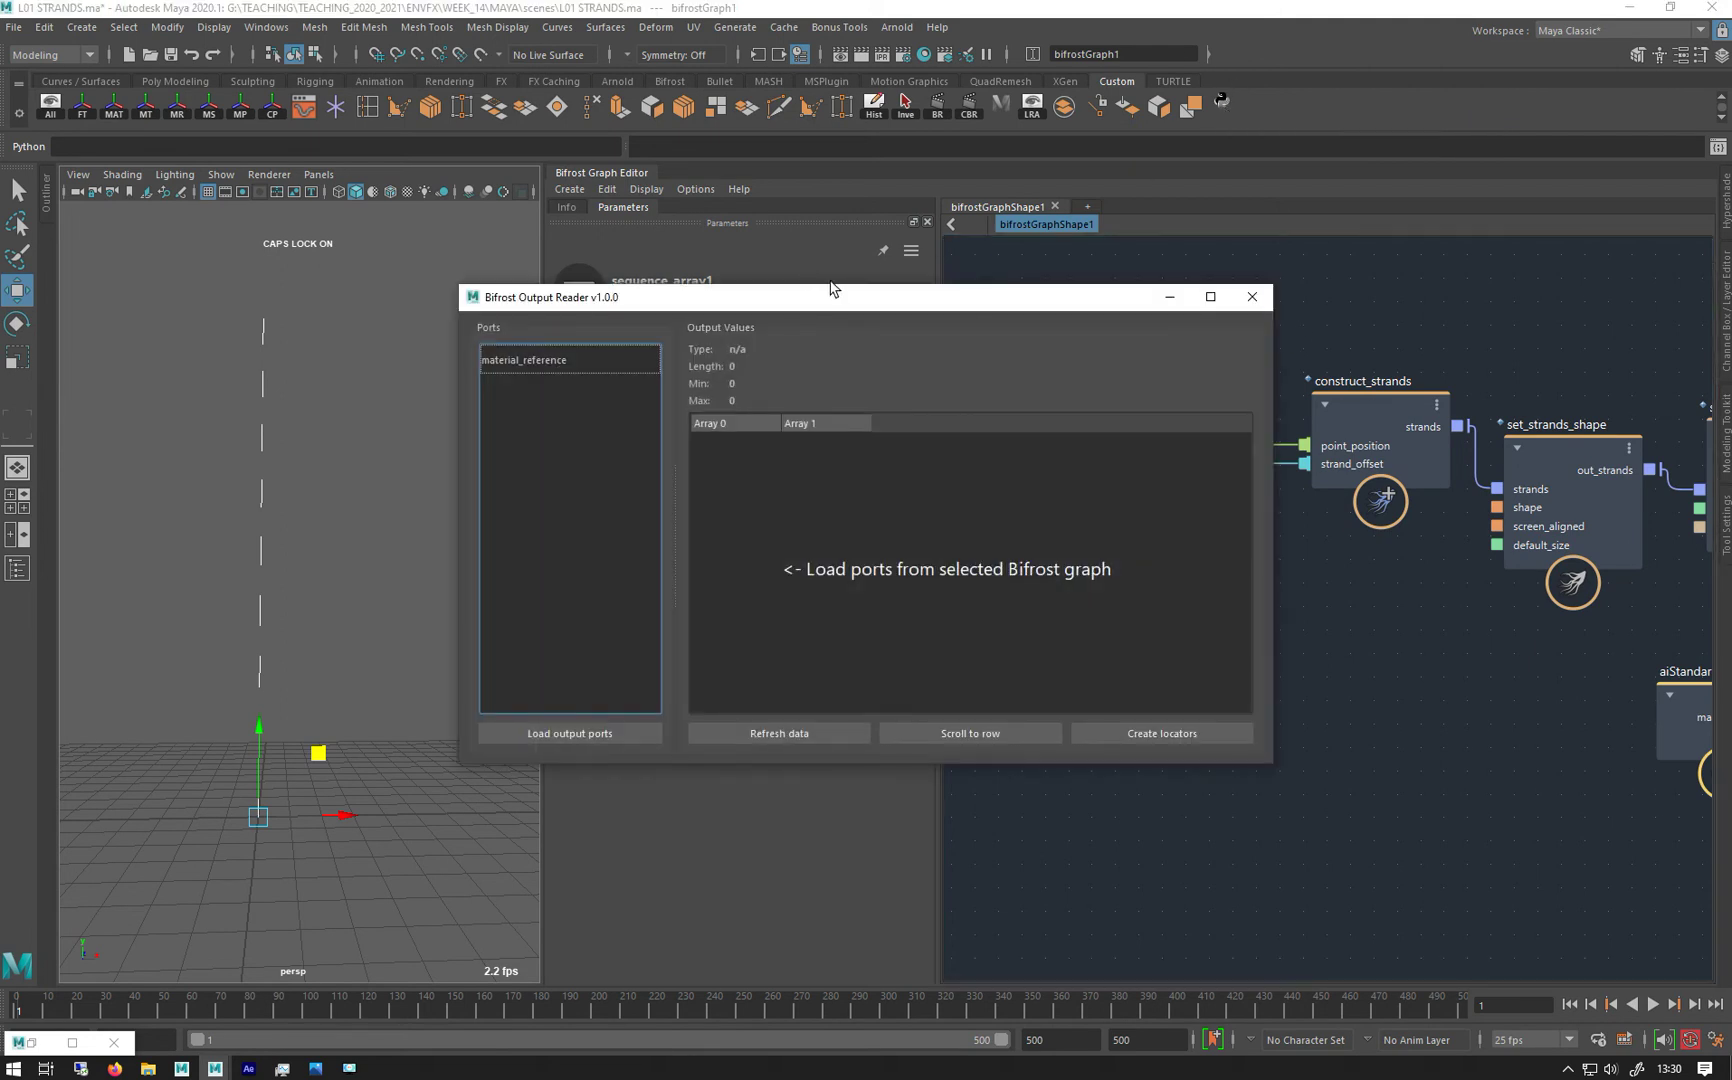
drag(797, 311, 546, 314)
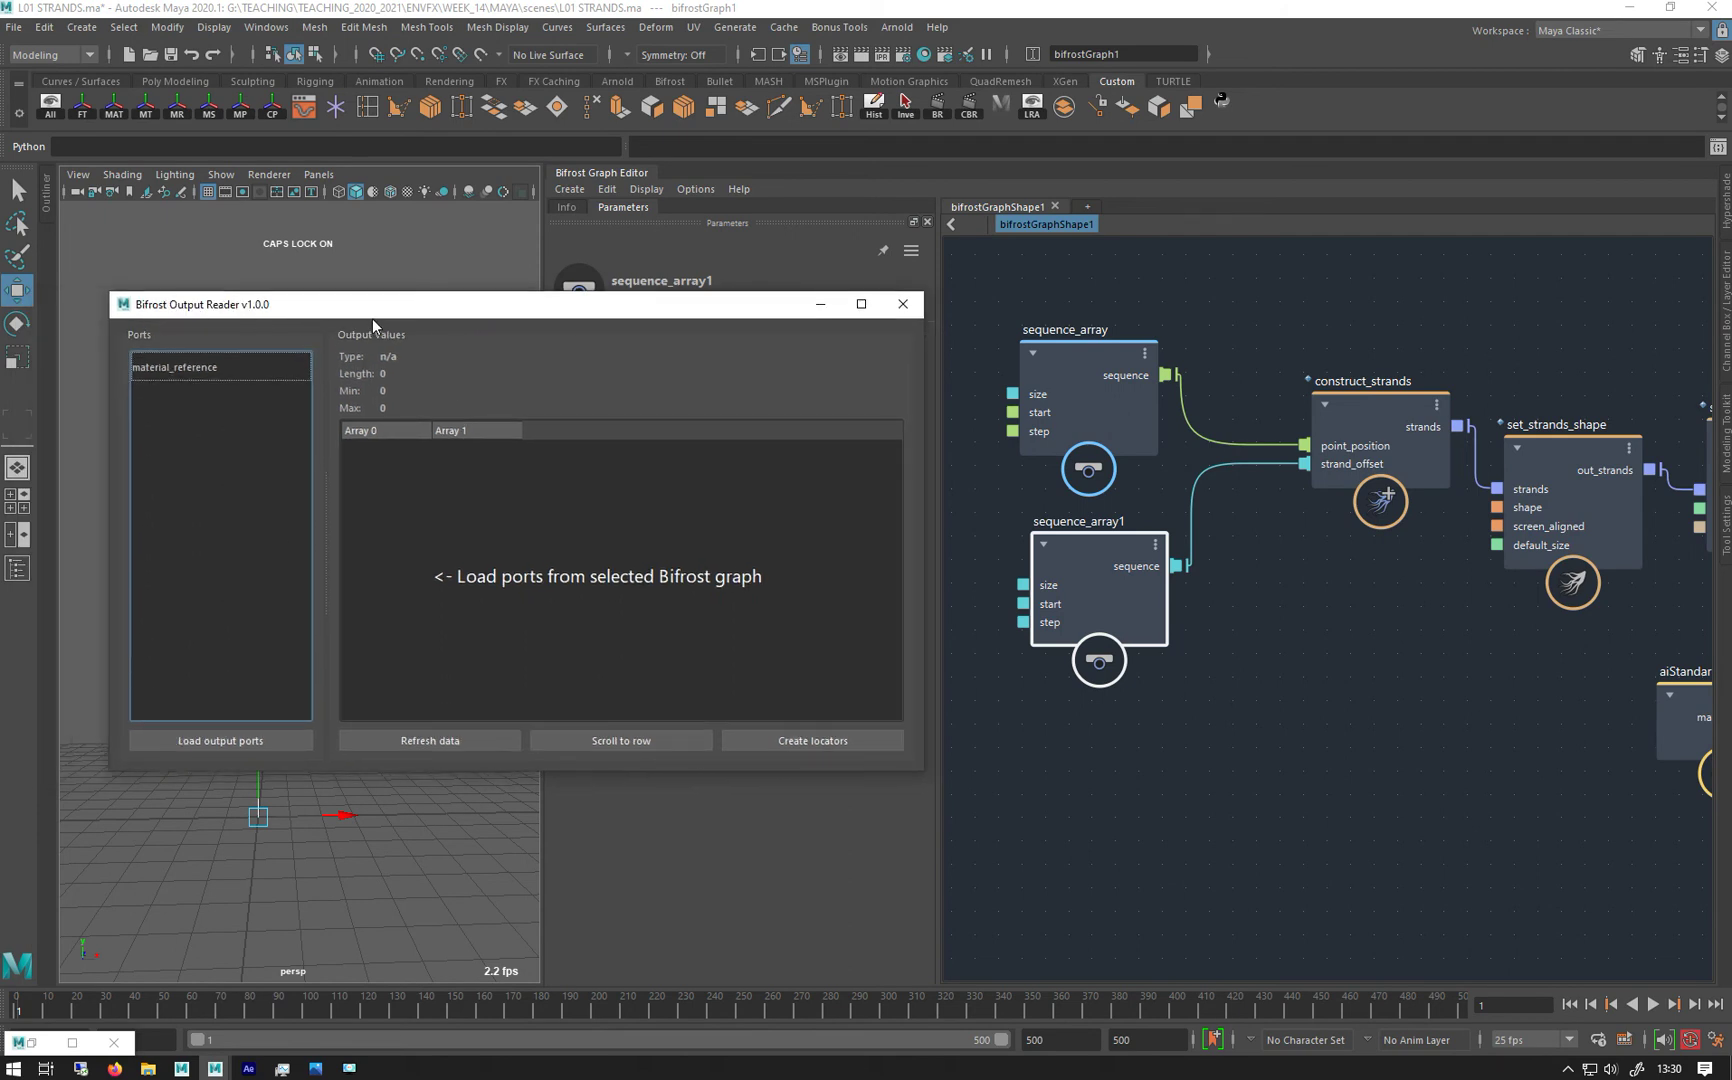
Zoom out the graph to show every node and select the output node
middle_drag(1371, 585, 1148, 399)
scroll(1330, 612, down, 2)
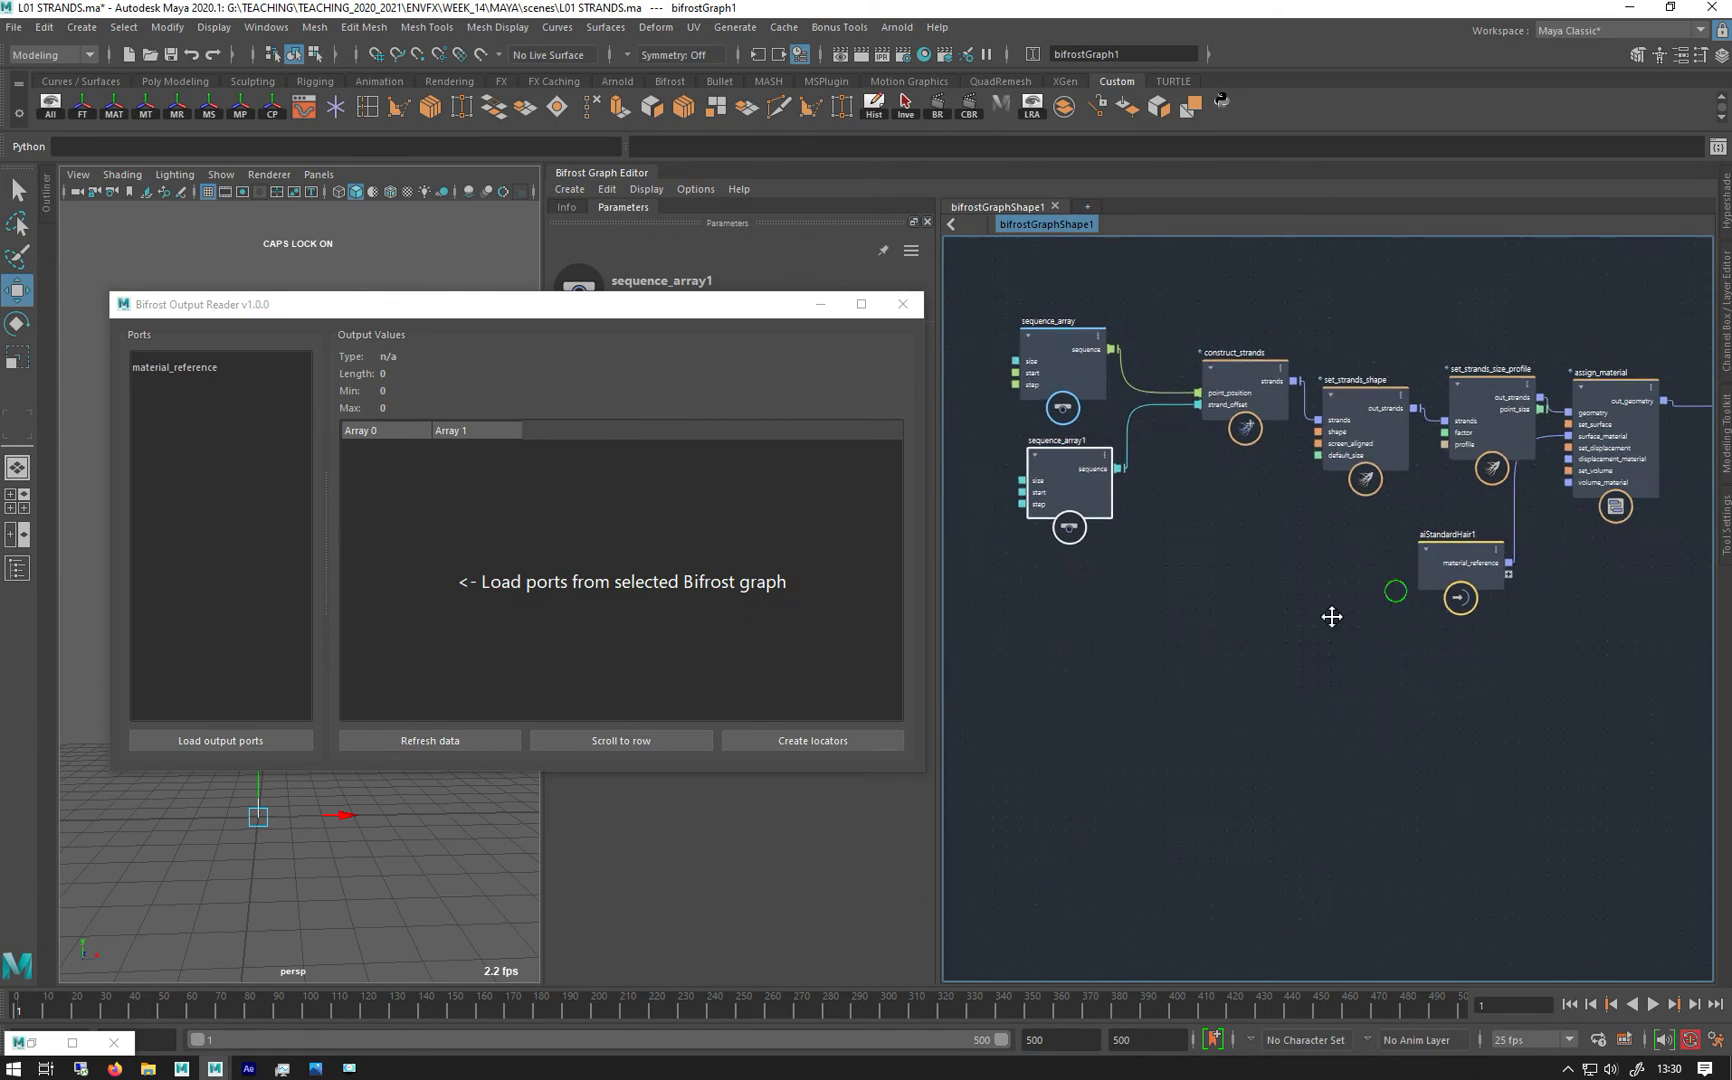
middle_drag(1330, 612, 1259, 631)
click(1630, 400)
Move the output node closer and connect sequence_array1's sequence to it
scroll(1125, 578, down, 3)
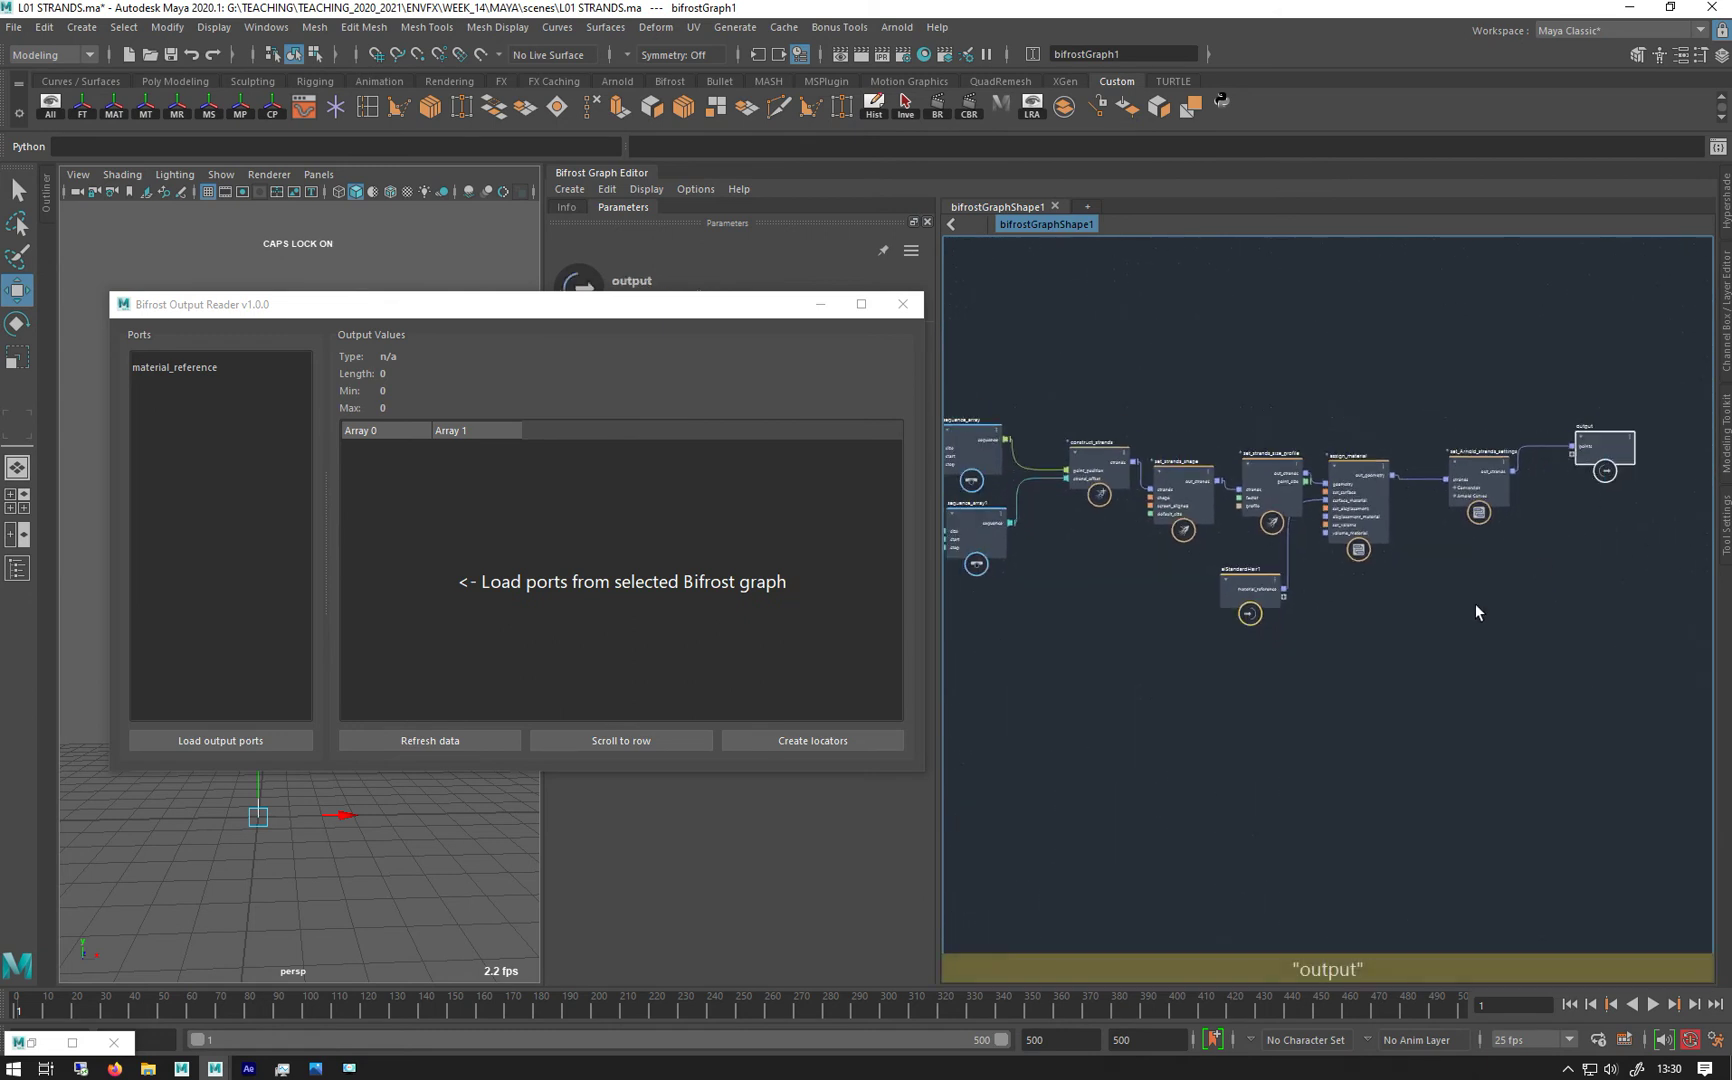
drag(1617, 473, 1258, 580)
scroll(1089, 583, up, 3)
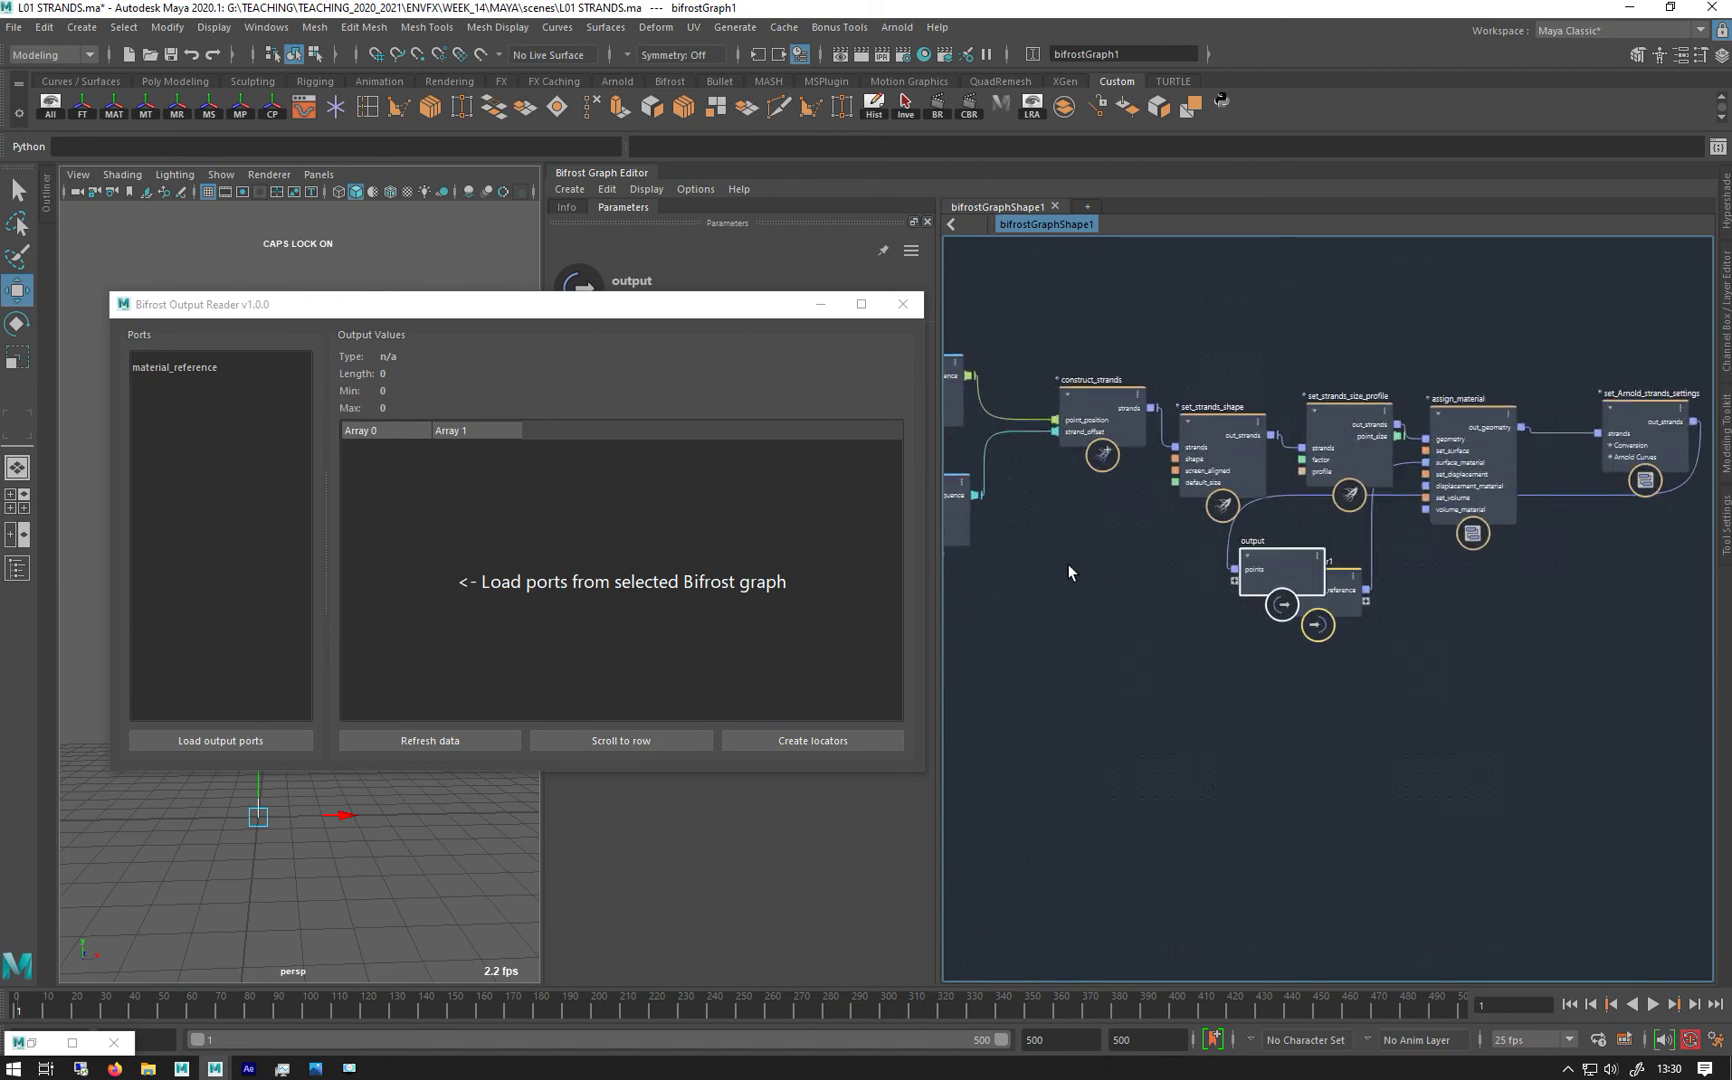
drag(1106, 488, 1393, 582)
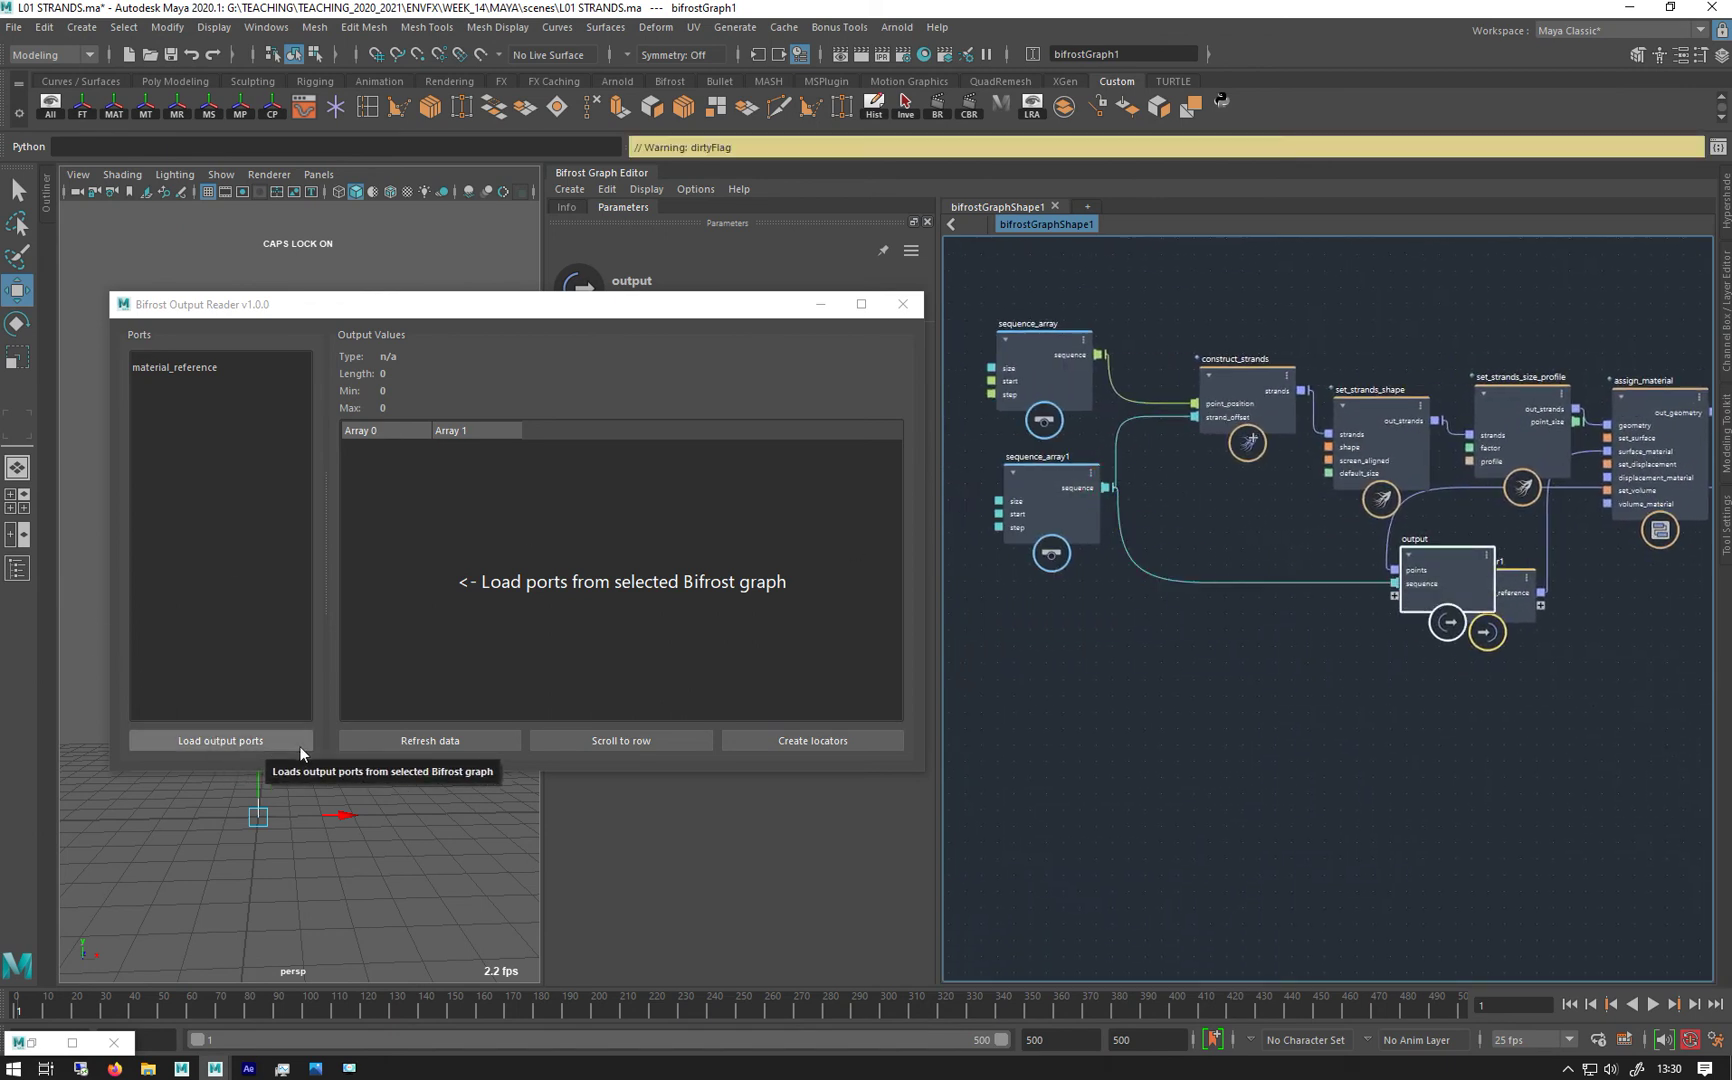
Load output ports in the Output Reader and display the sequence port's ten values
click(236, 745)
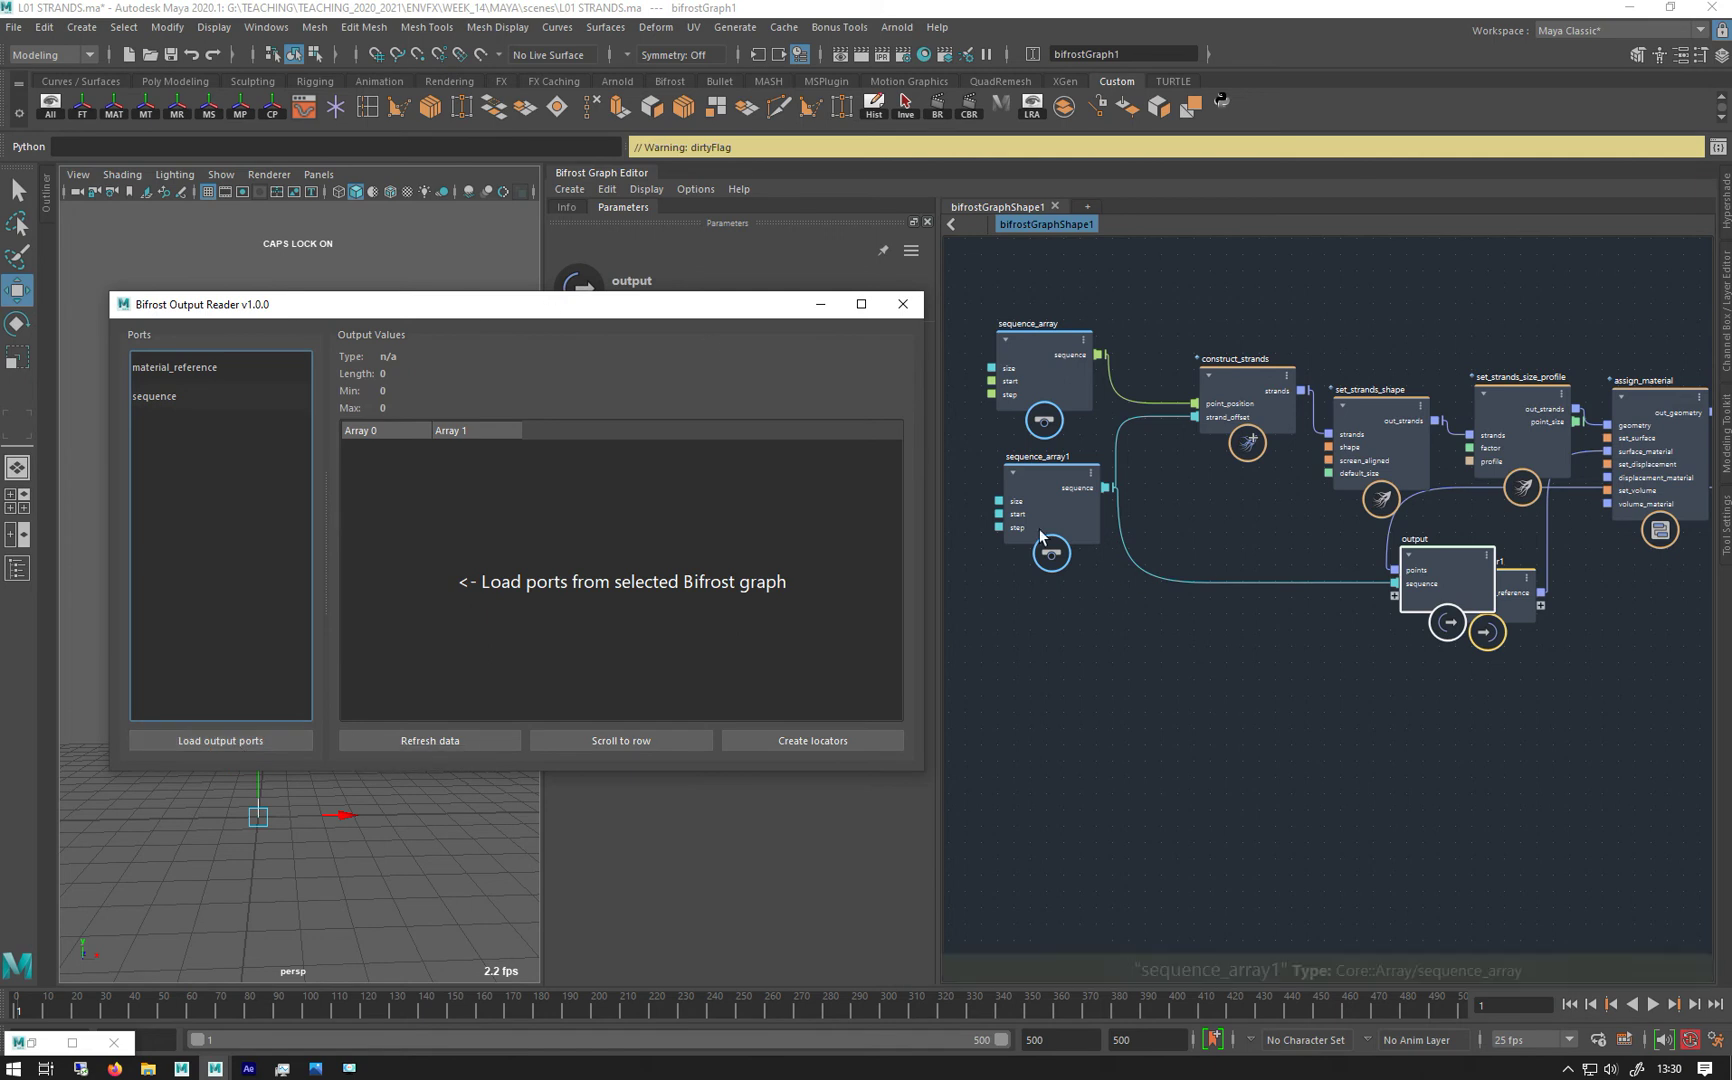
click(1040, 532)
click(168, 399)
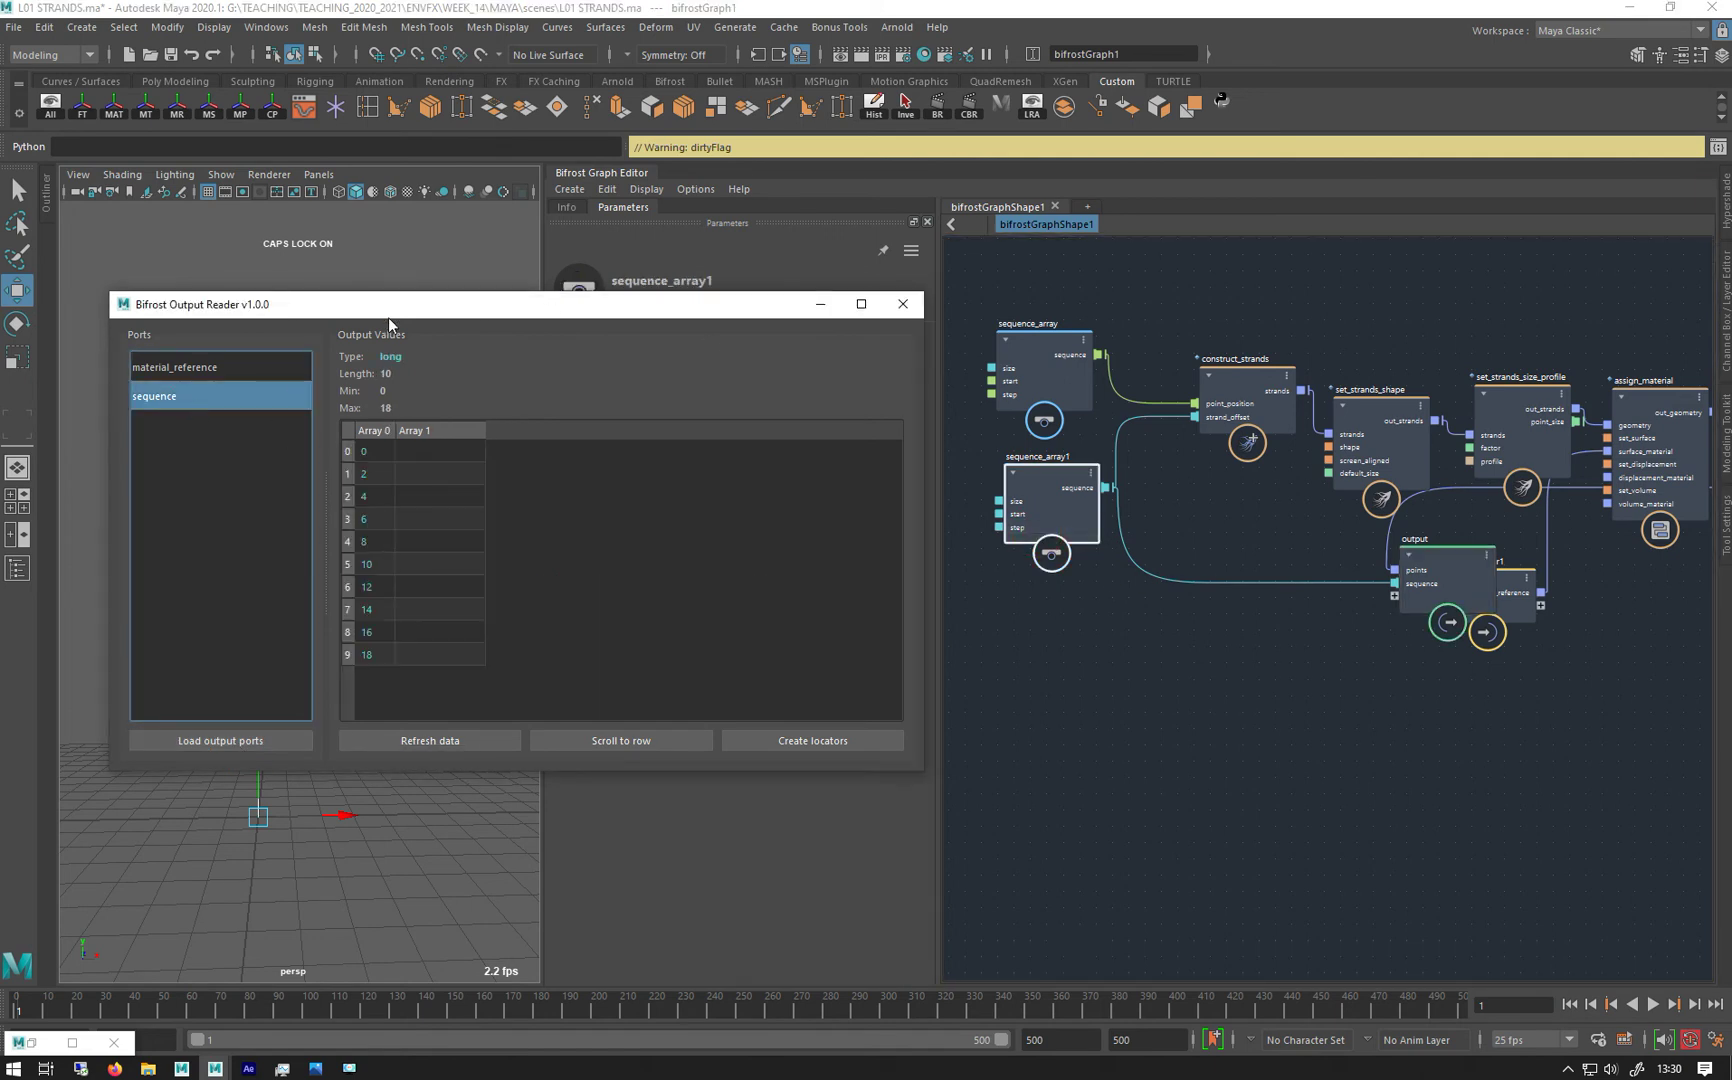
drag(388, 317, 456, 229)
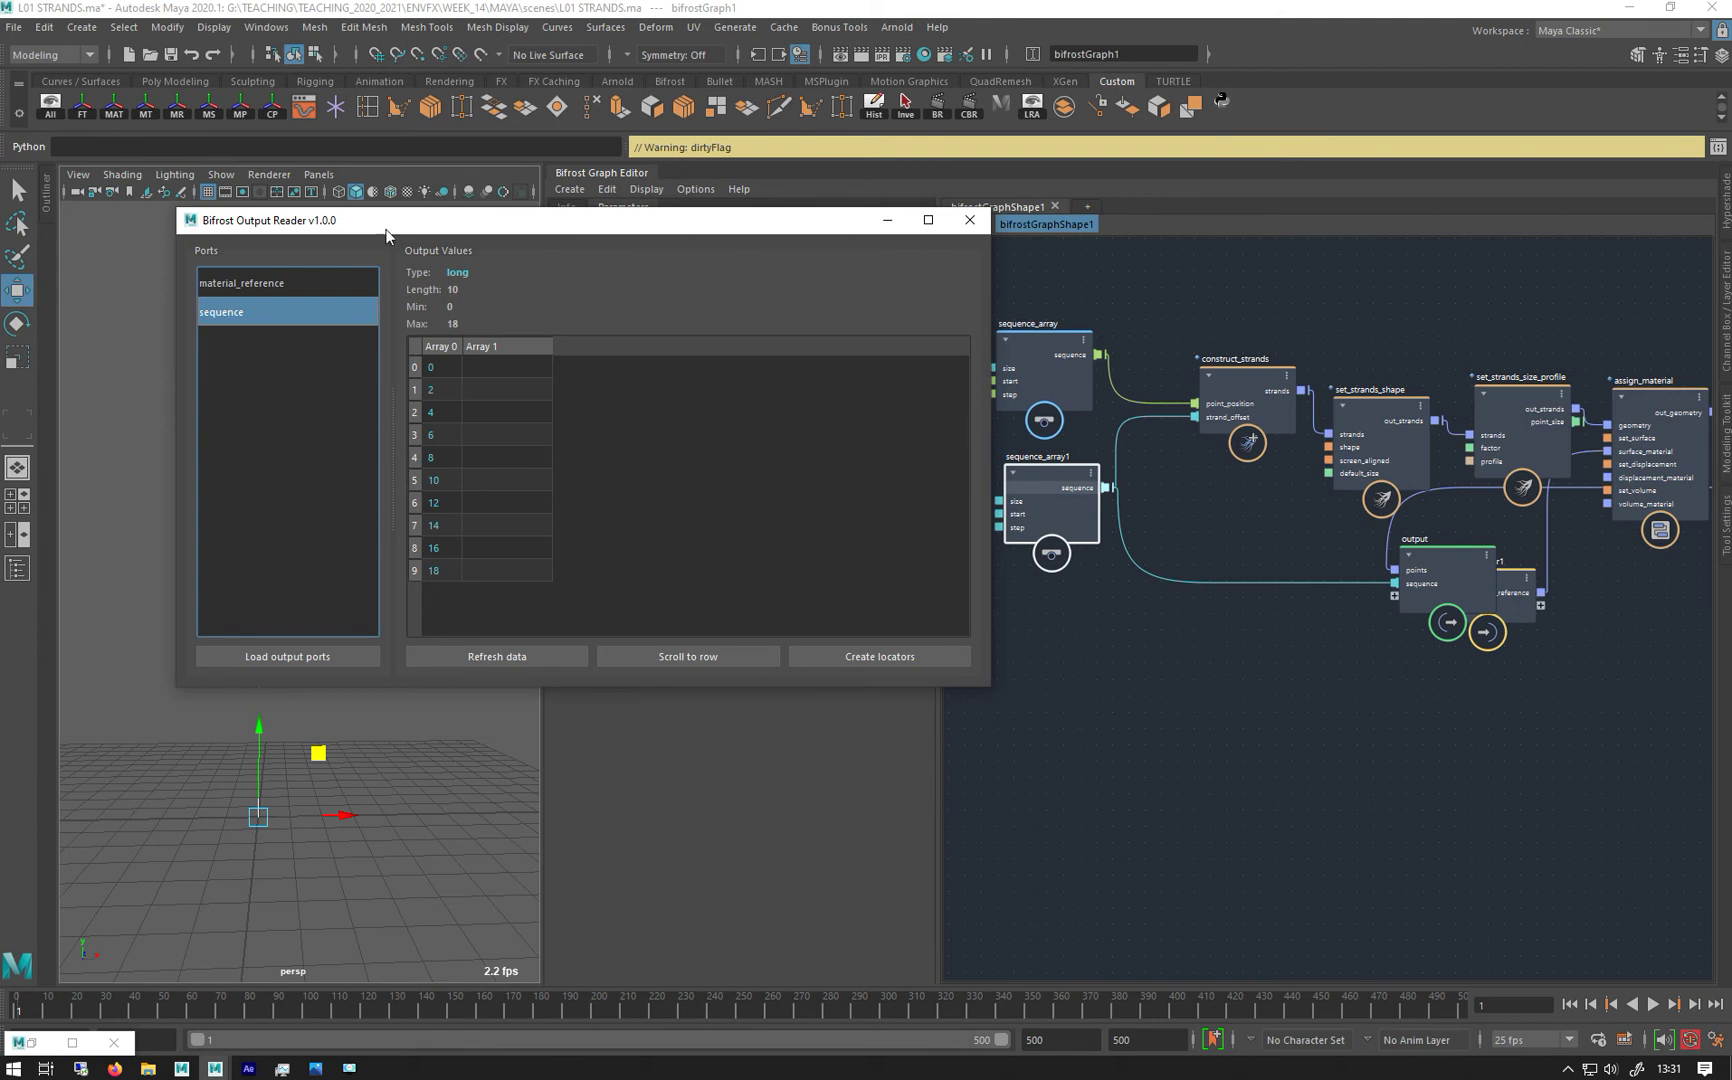
drag(388, 224, 684, 230)
drag(185, 710, 280, 838)
Deselect the locator and inspect sequence values 0, 2, 8 and 10 in the reader table
key(q)
click(280, 838)
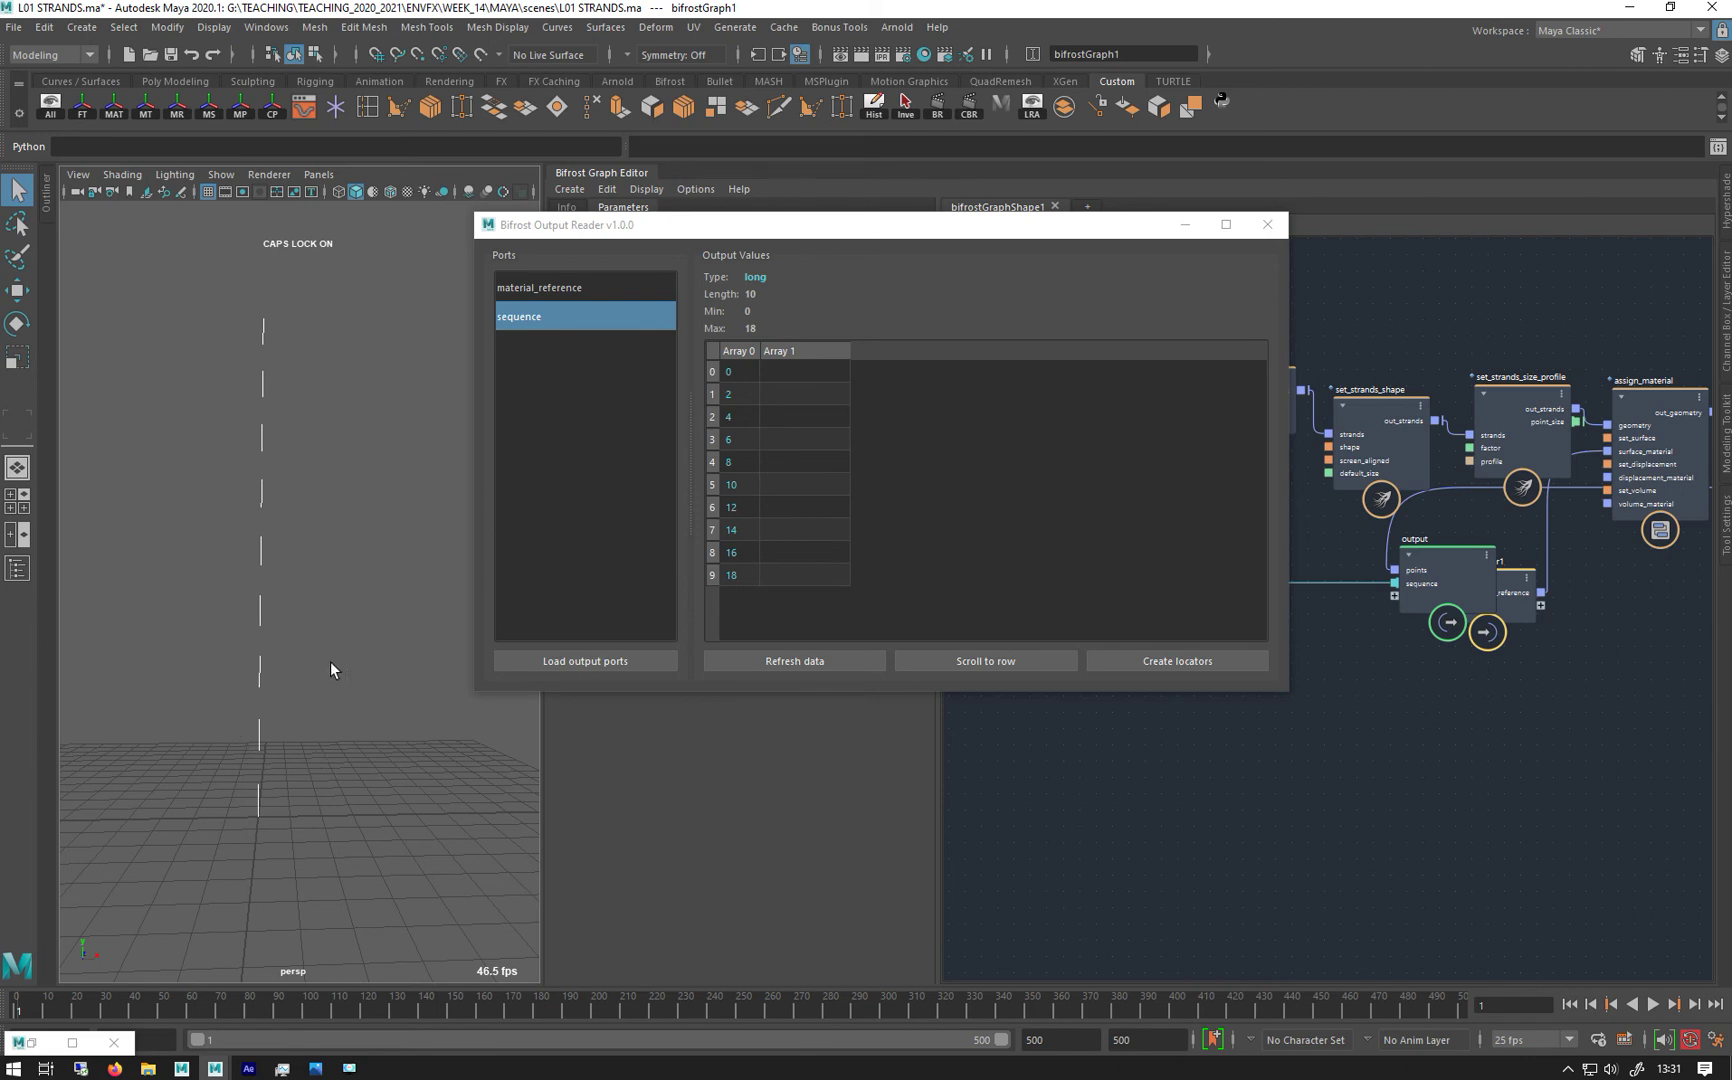
click(728, 369)
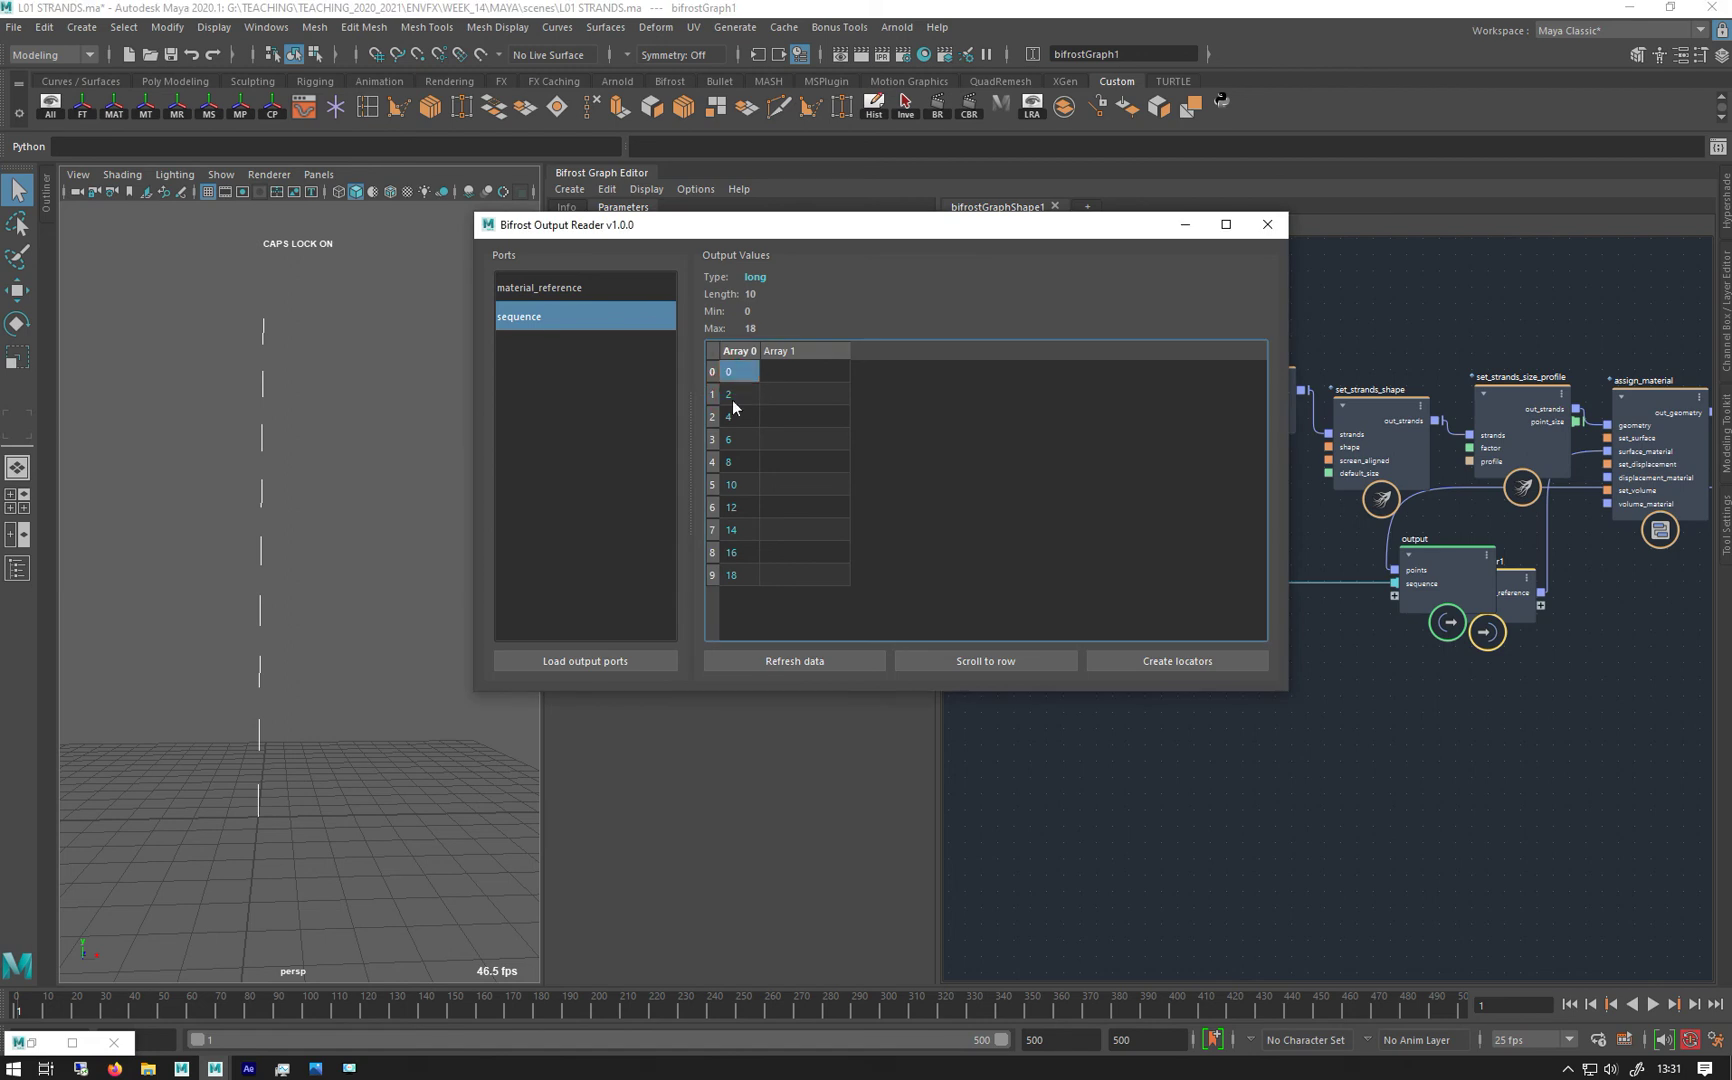
click(733, 398)
click(740, 463)
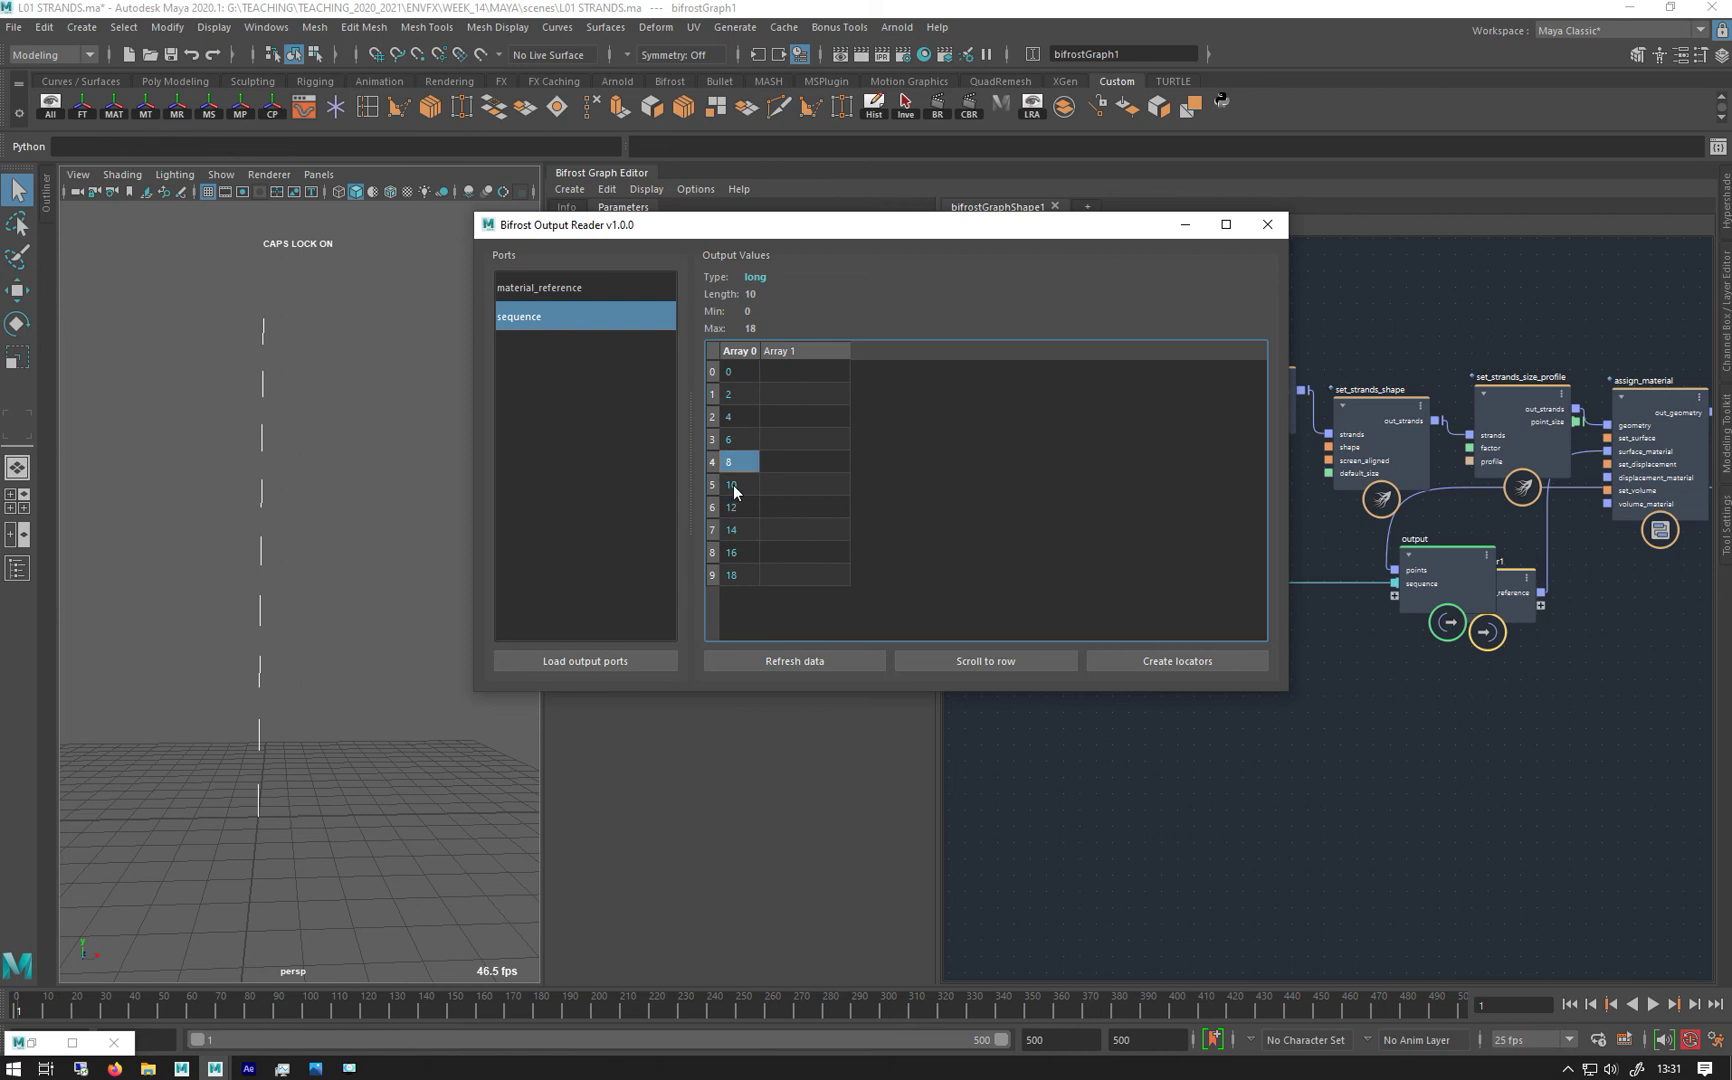
click(735, 486)
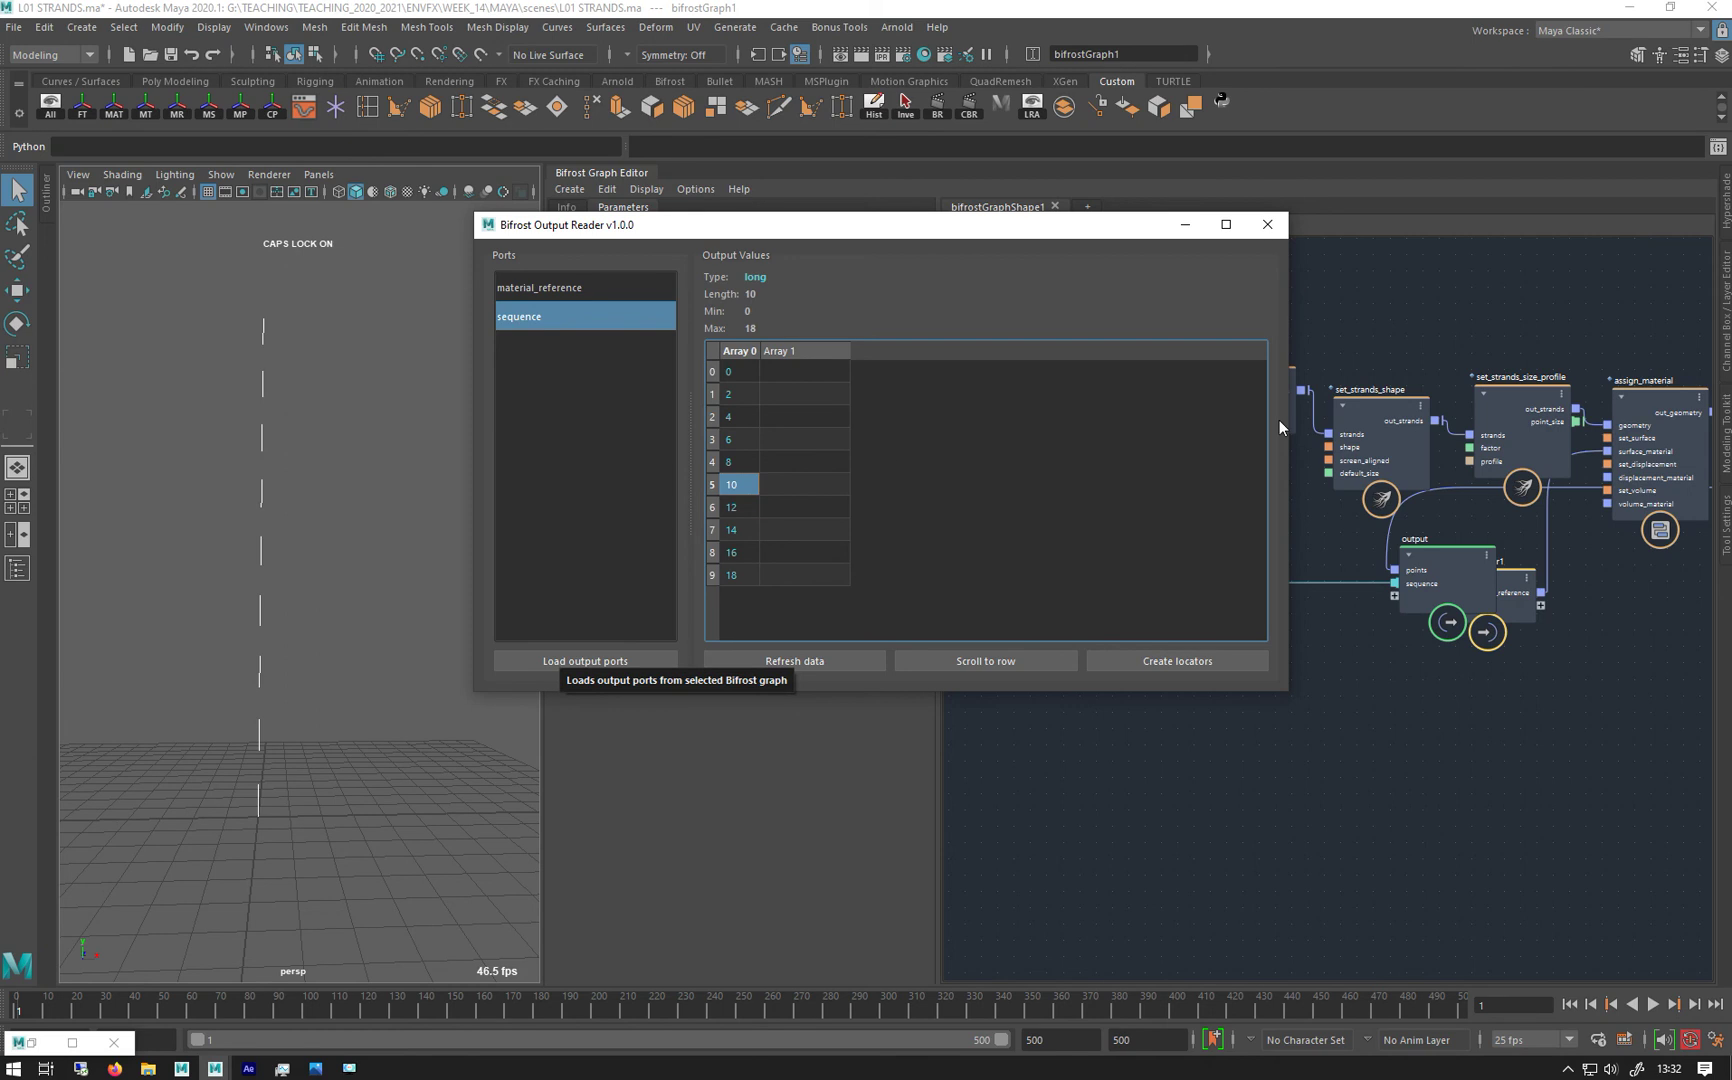
Set sequence_array1 to Size 2 and Step 10, then refresh the Output Reader
drag(1000, 226, 1070, 634)
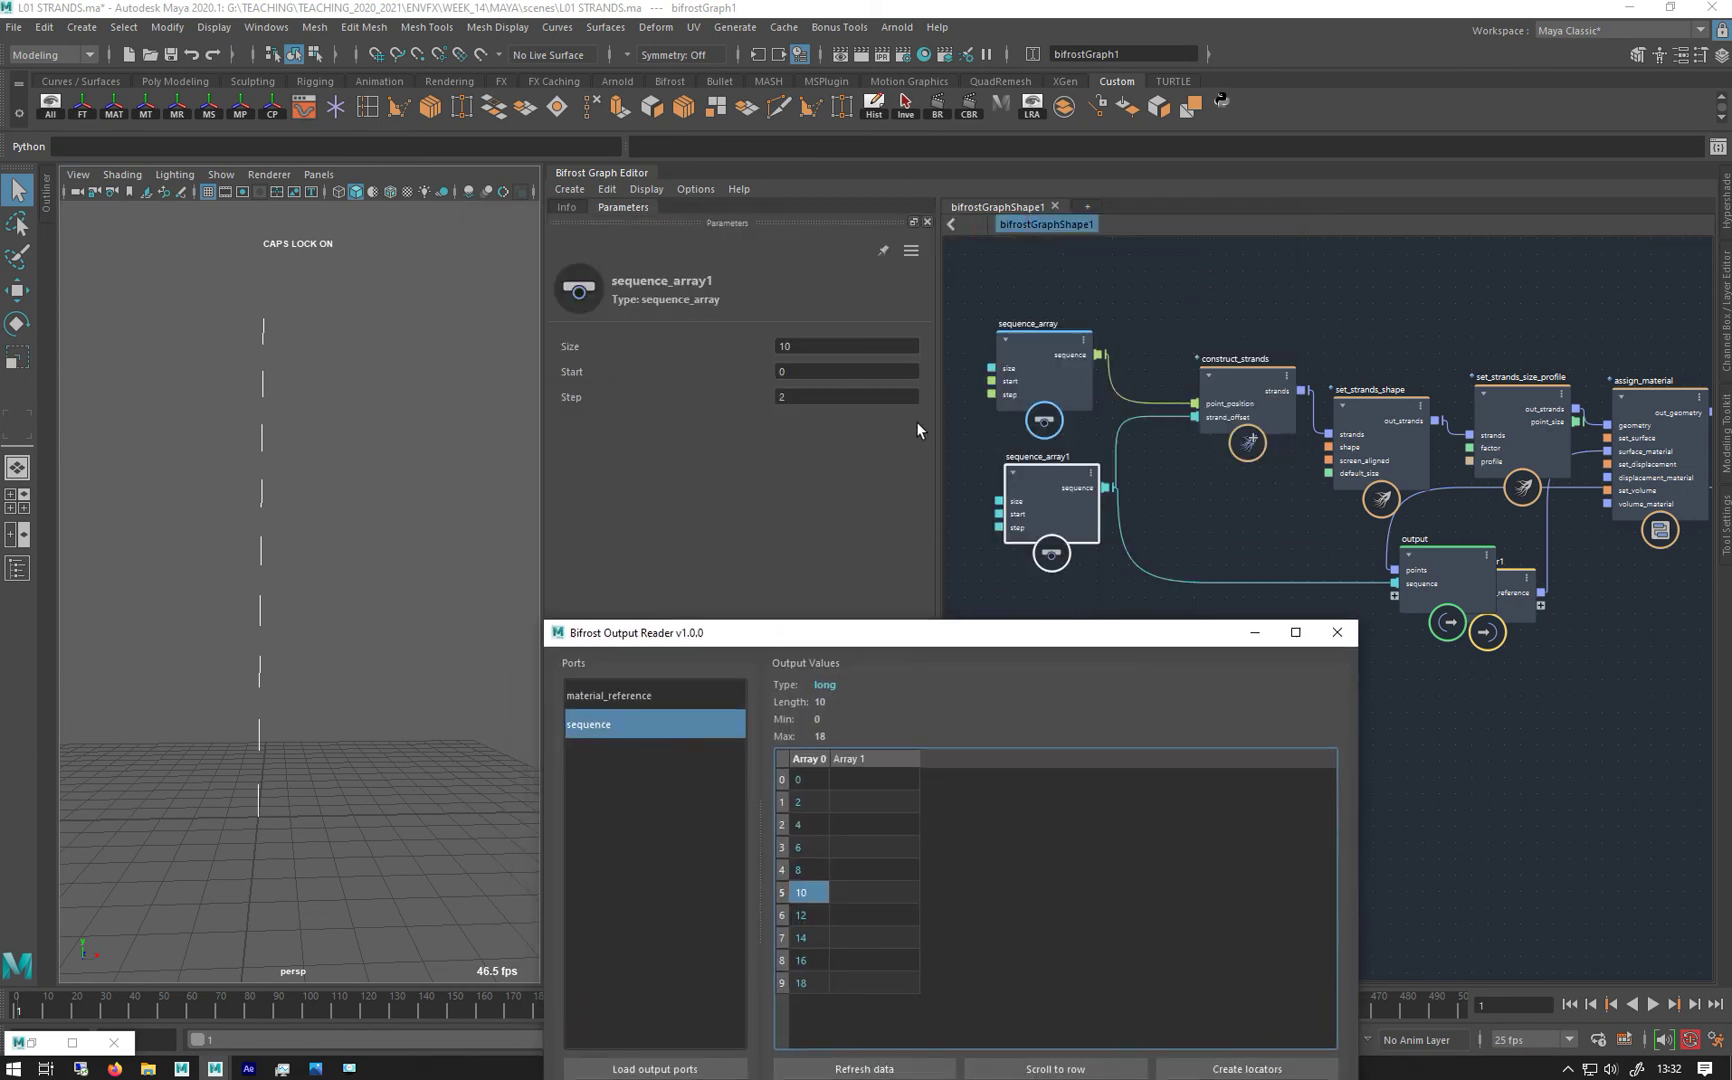
click(1045, 479)
double_click(807, 341)
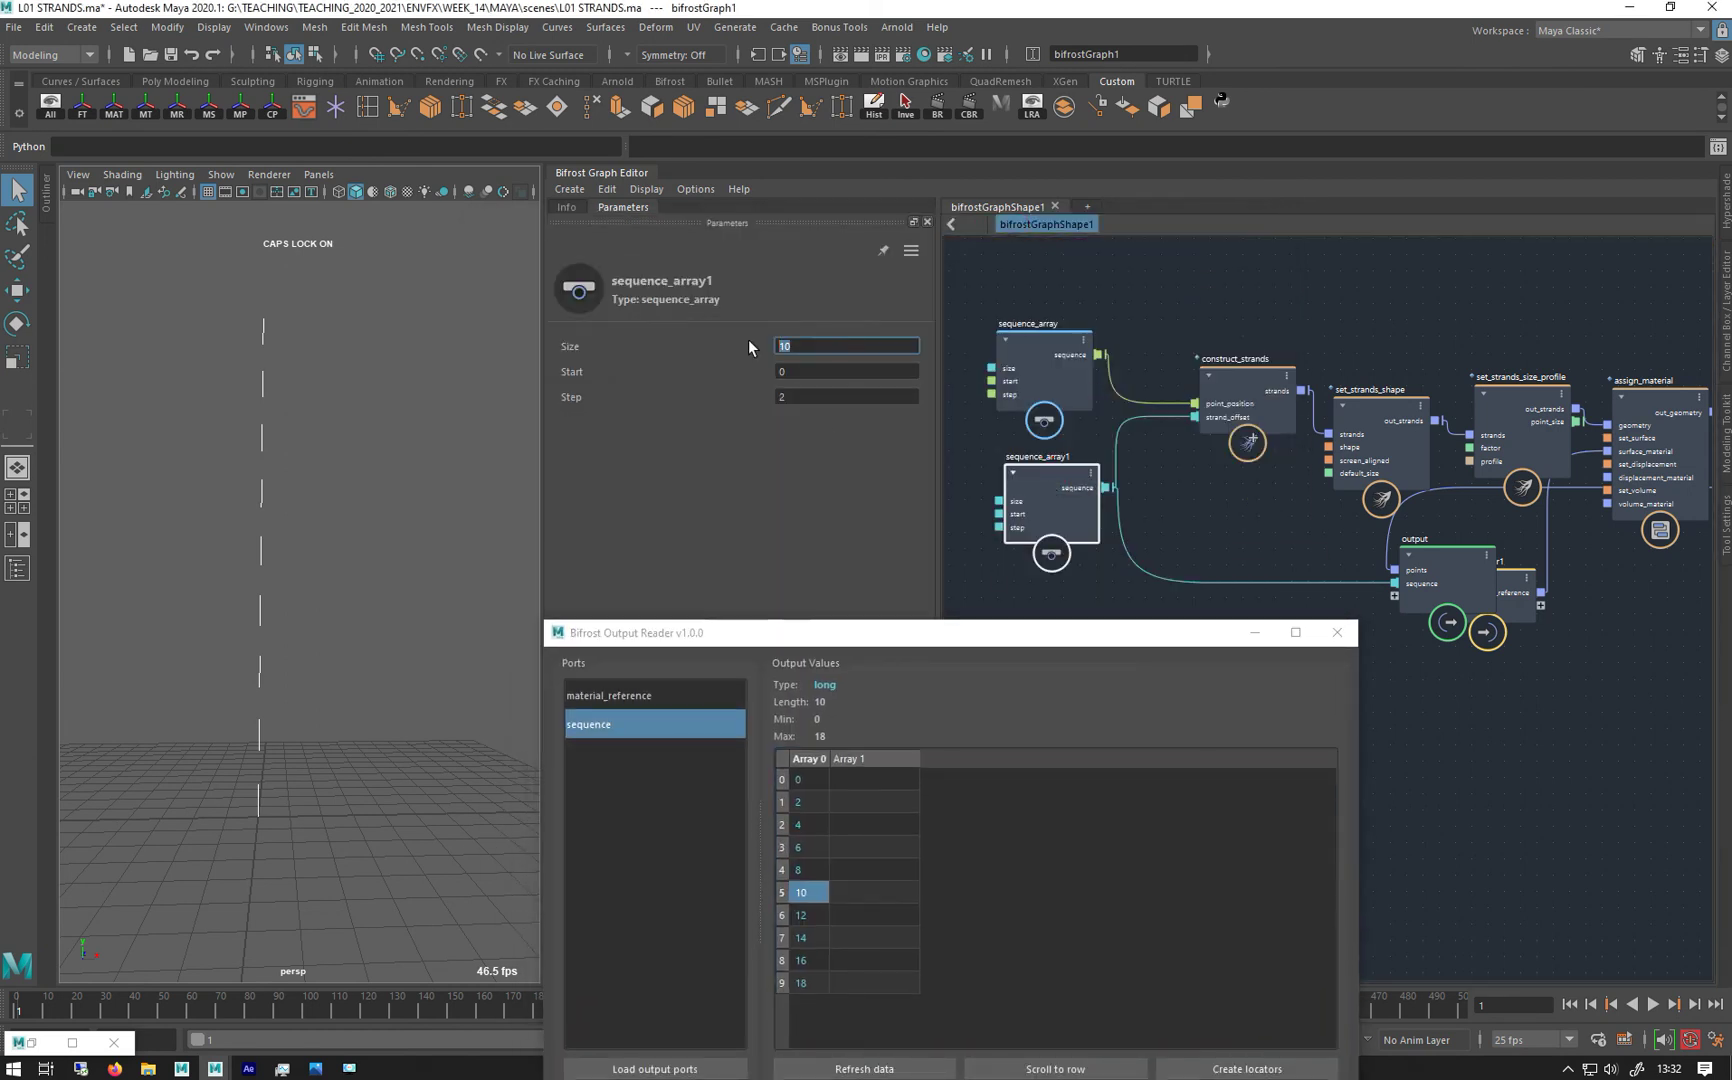
text(2)
key(Return)
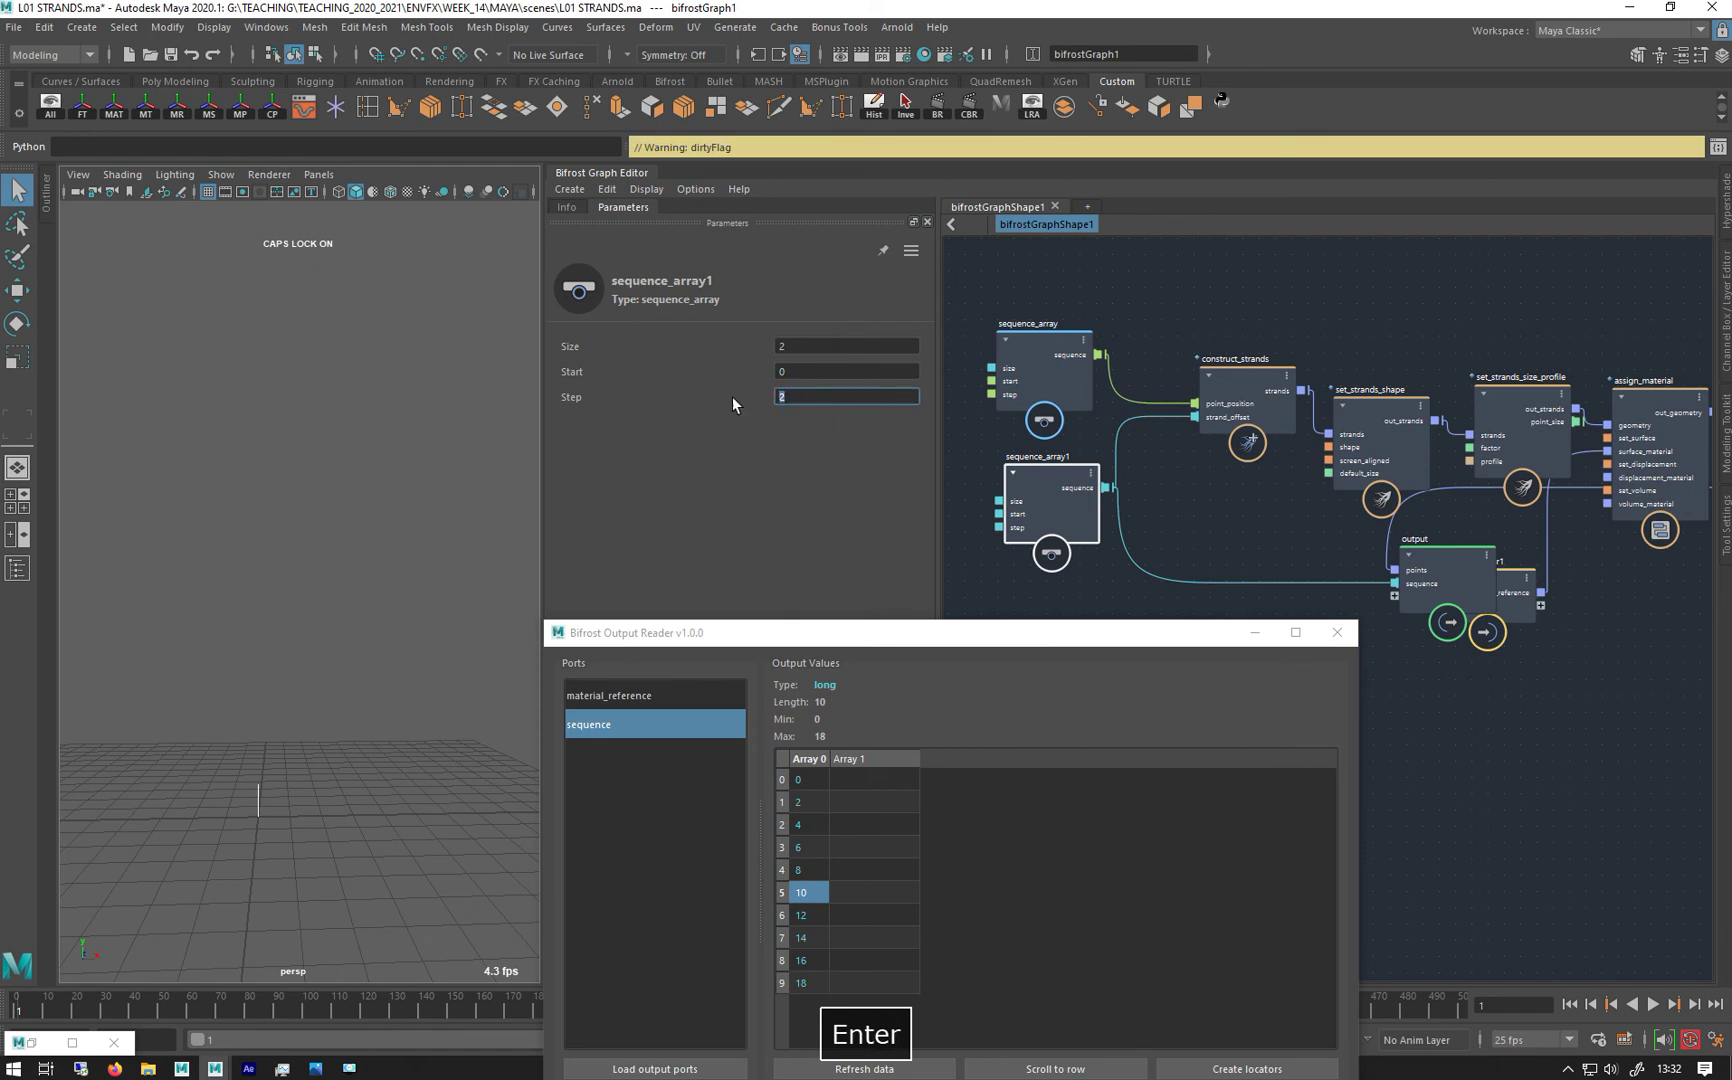
text(10)
key(Return)
drag(812, 397, 752, 395)
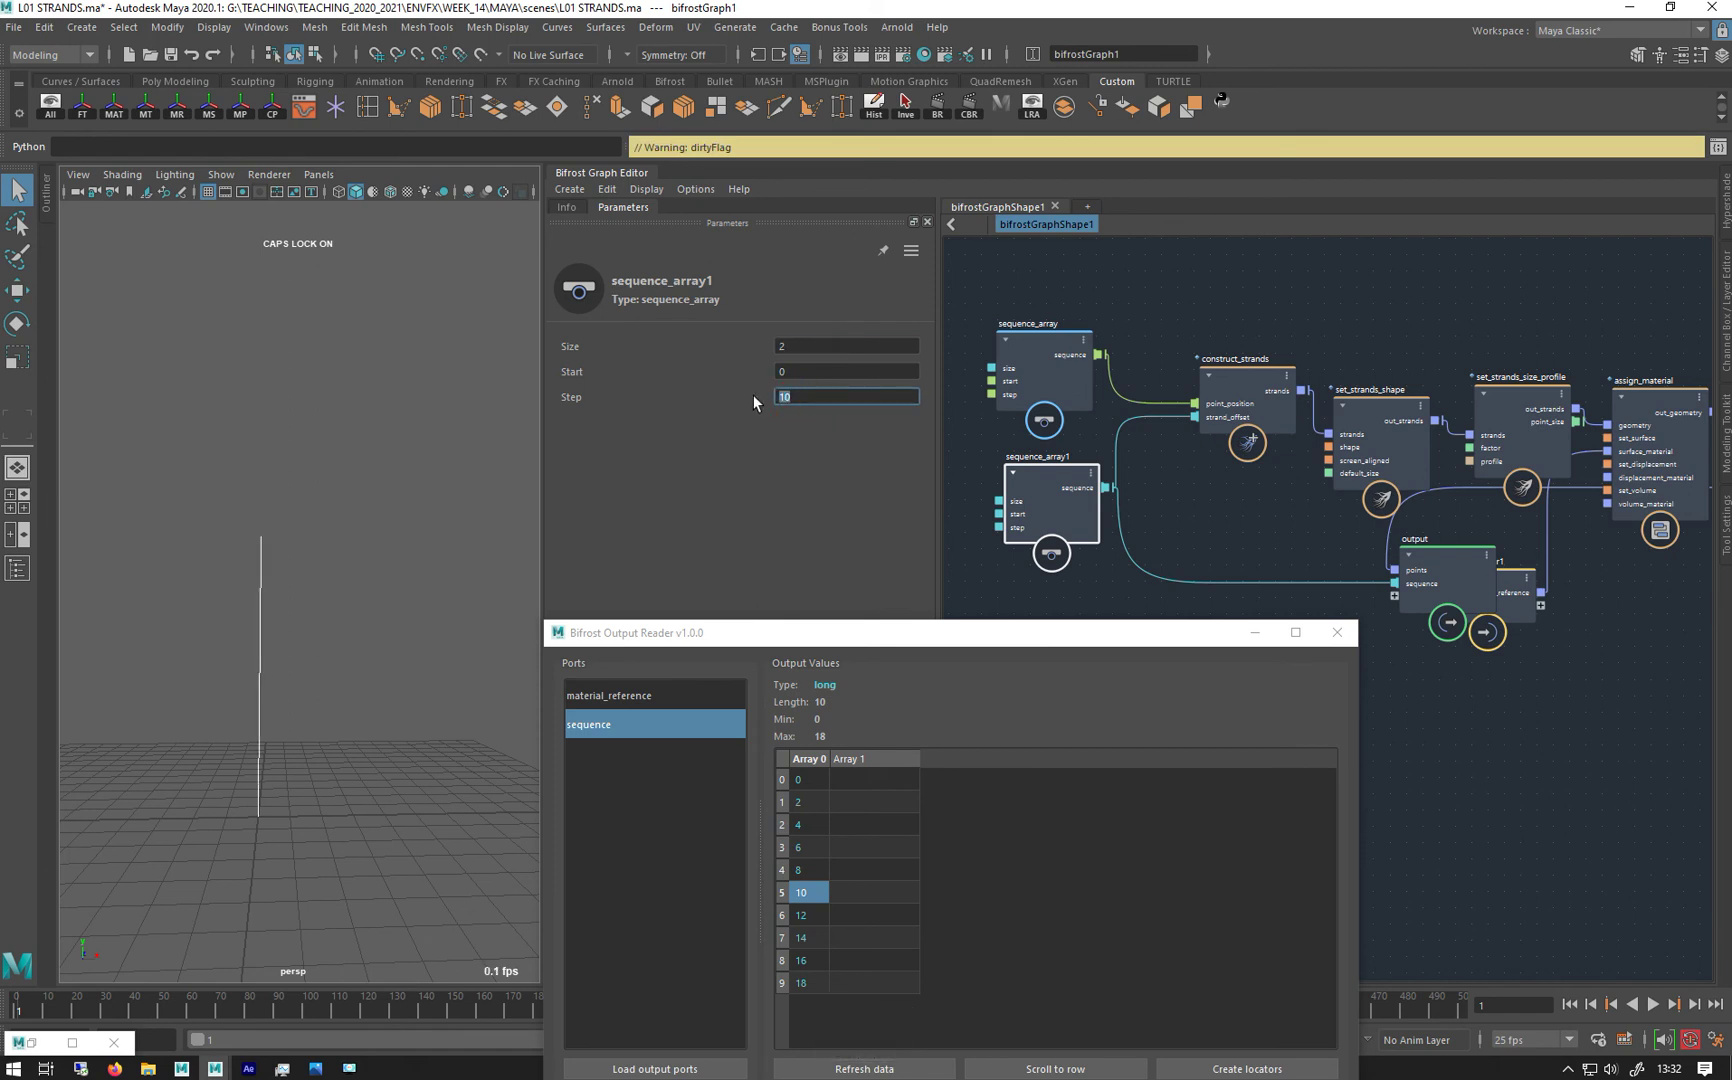
drag(725, 621, 723, 507)
click(838, 1064)
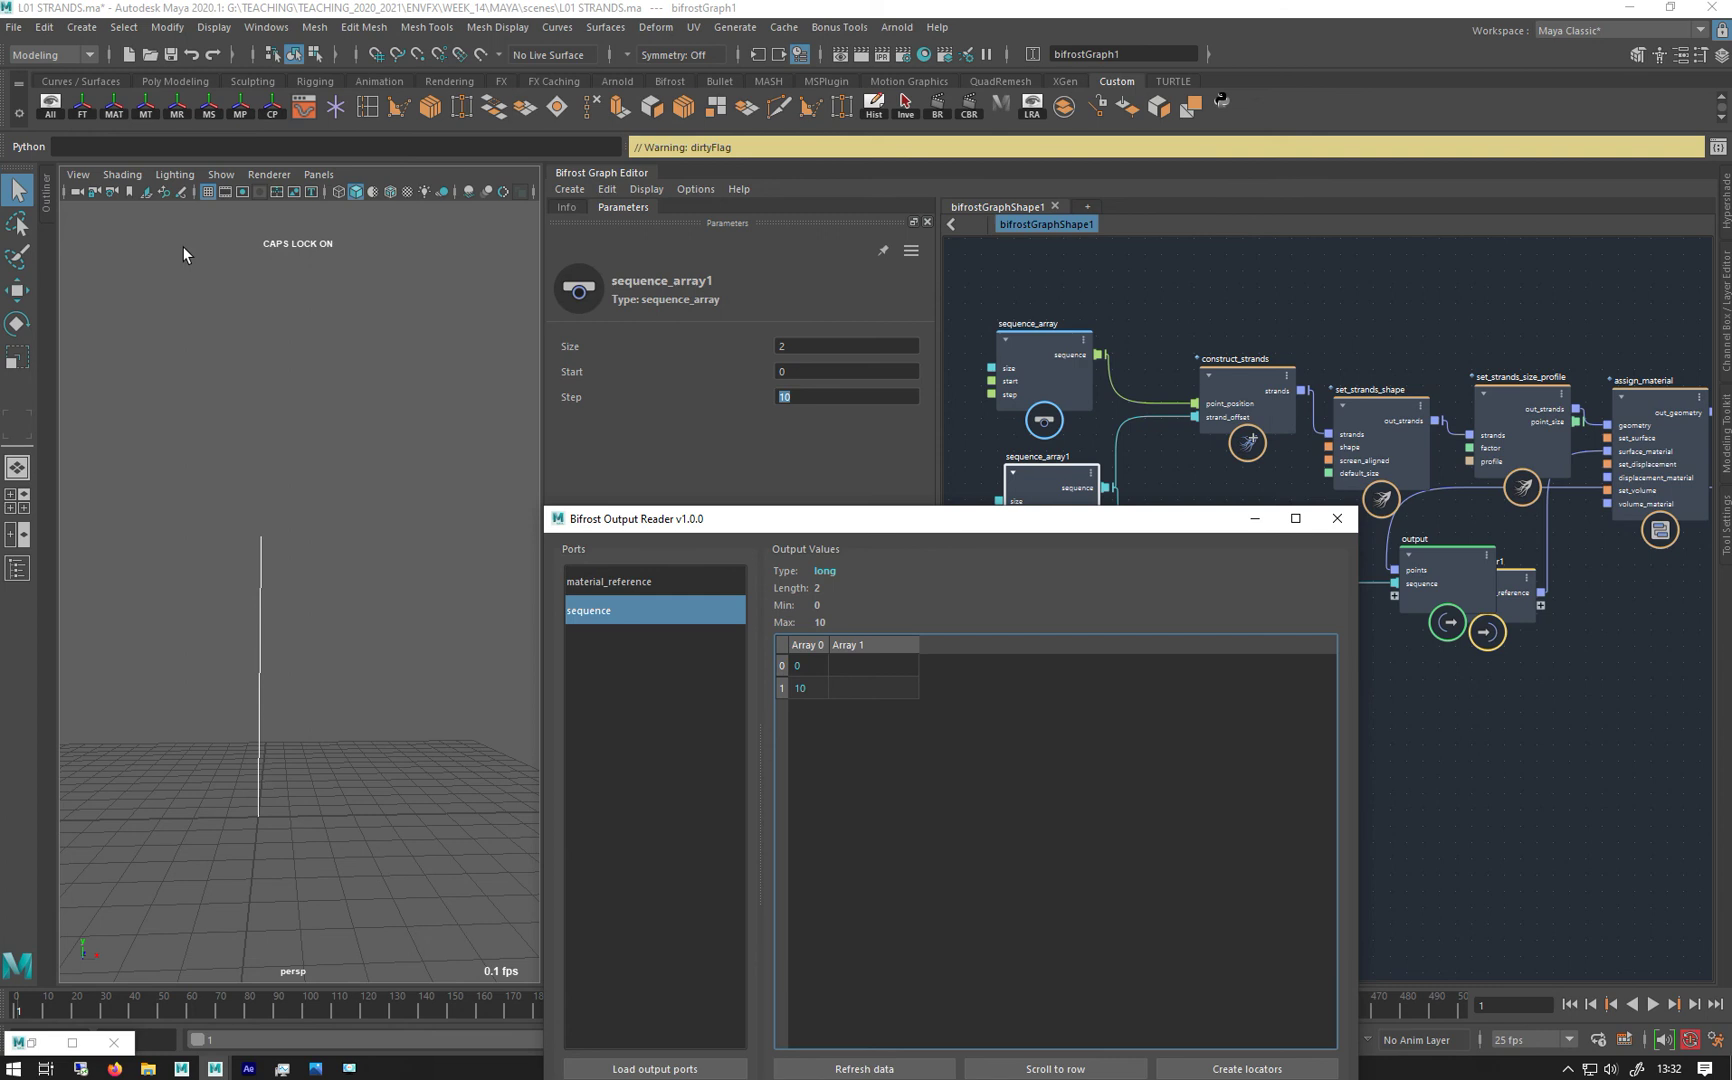
Change Size to 3 and refresh the reader to list 0, 10, 20
double_click(799, 347)
text(3)
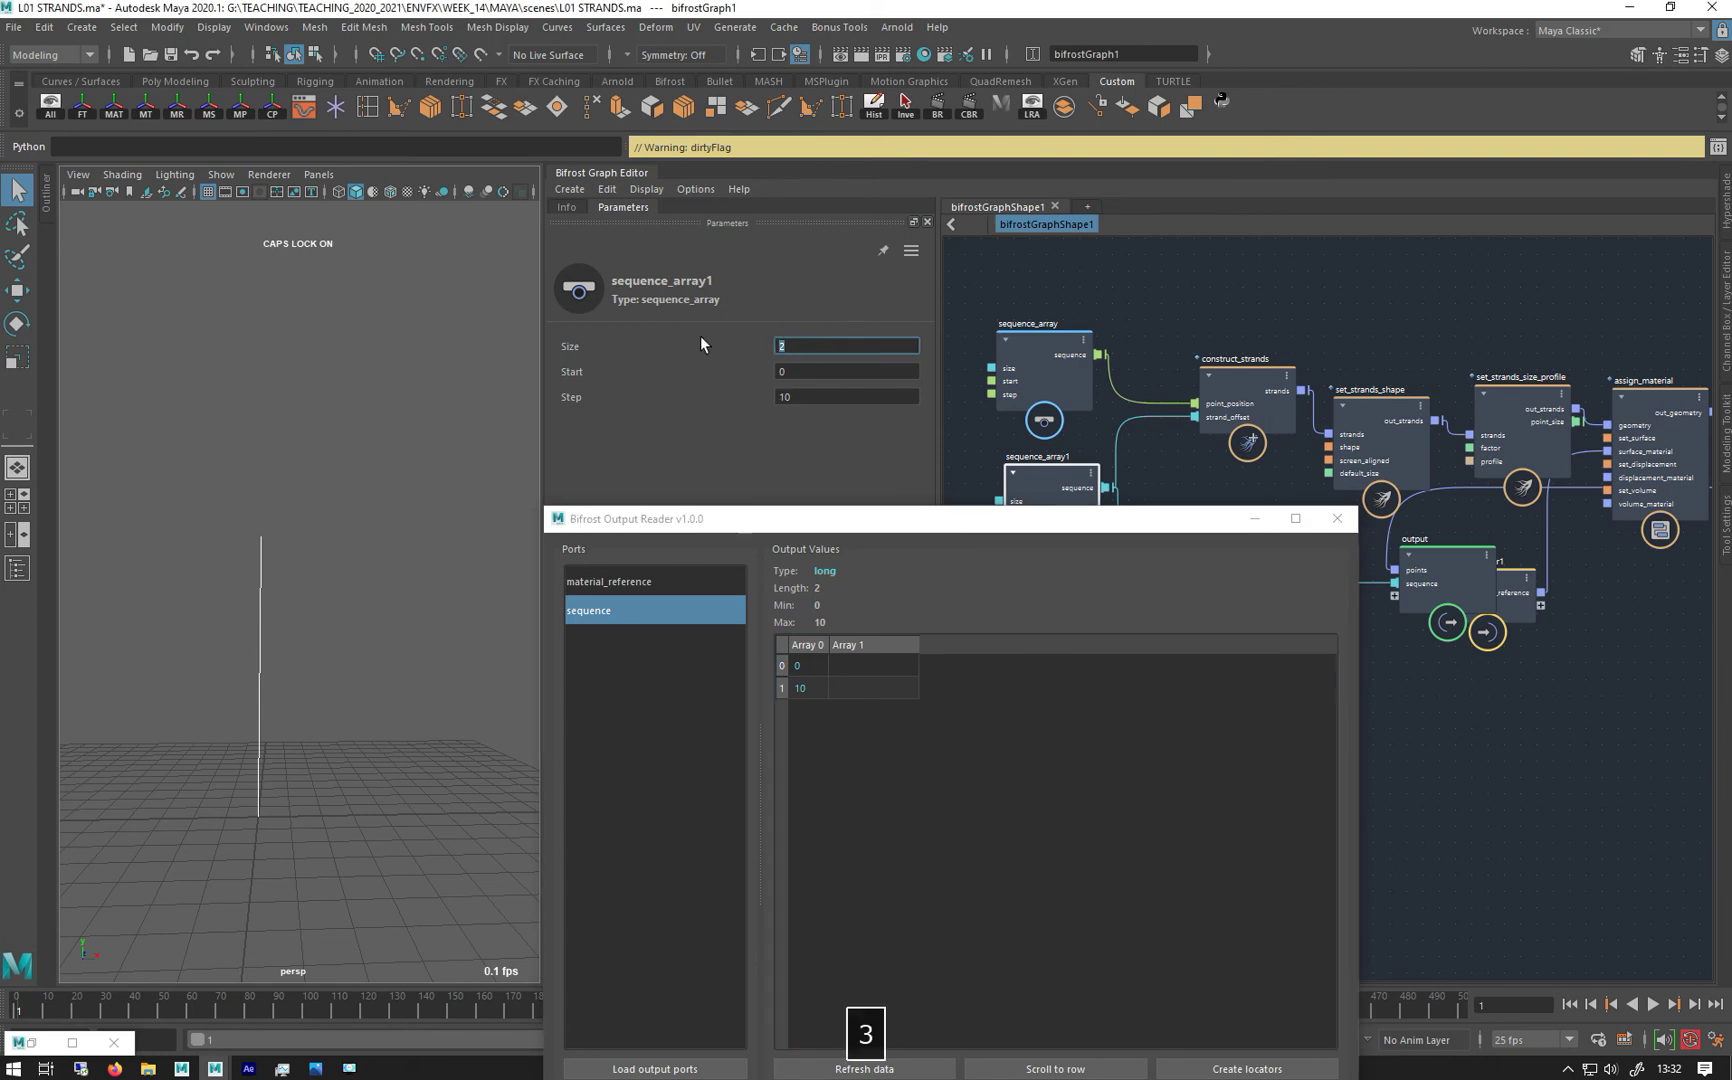
key(Return)
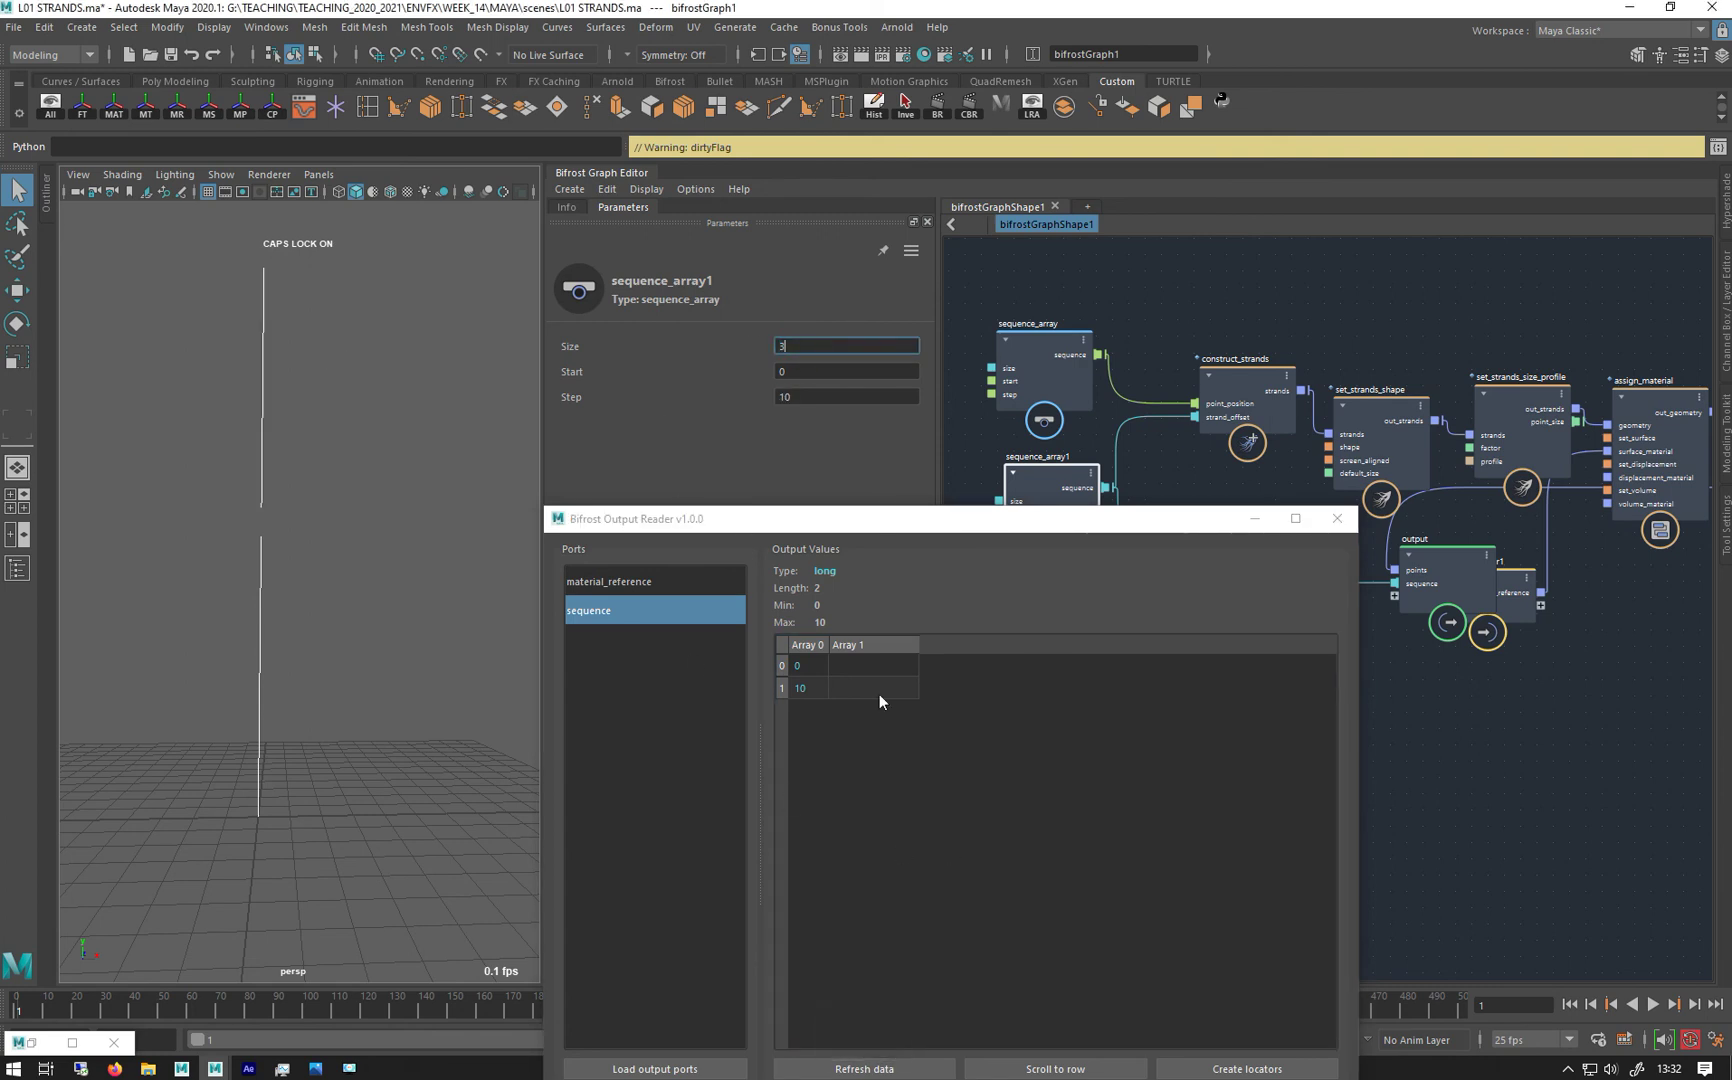
click(838, 1062)
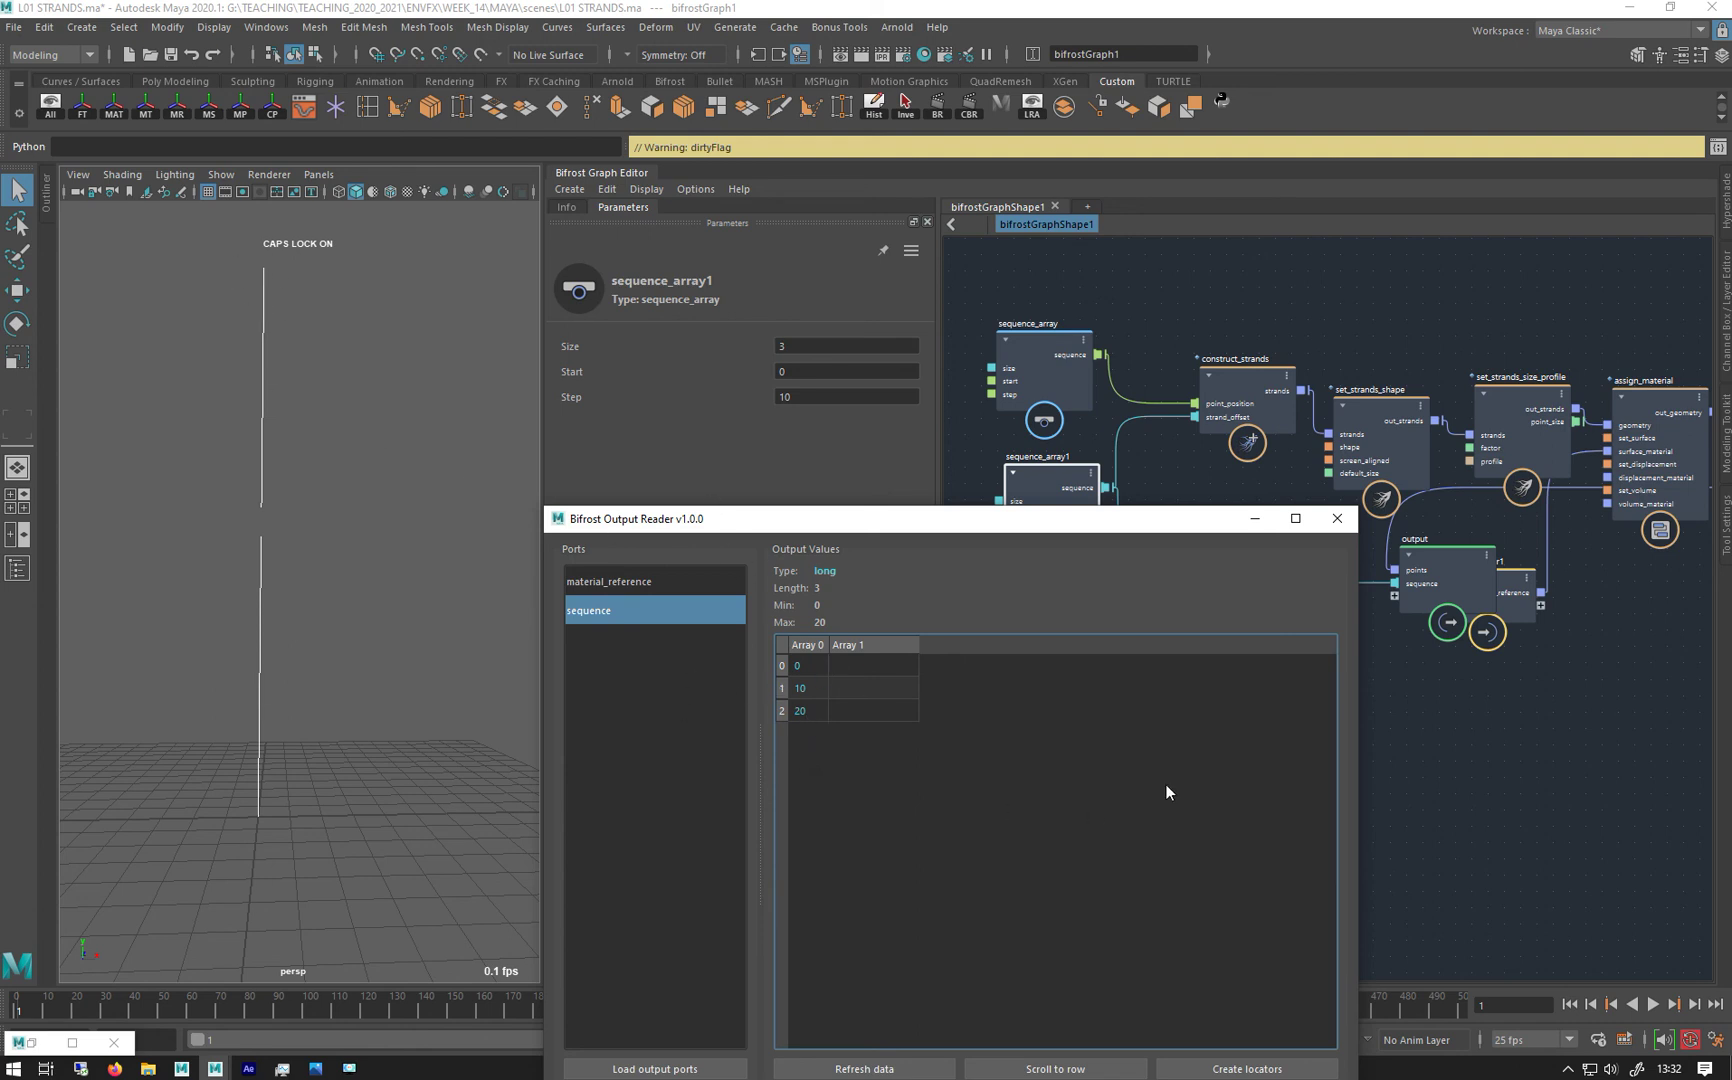
drag(1005, 519, 1001, 470)
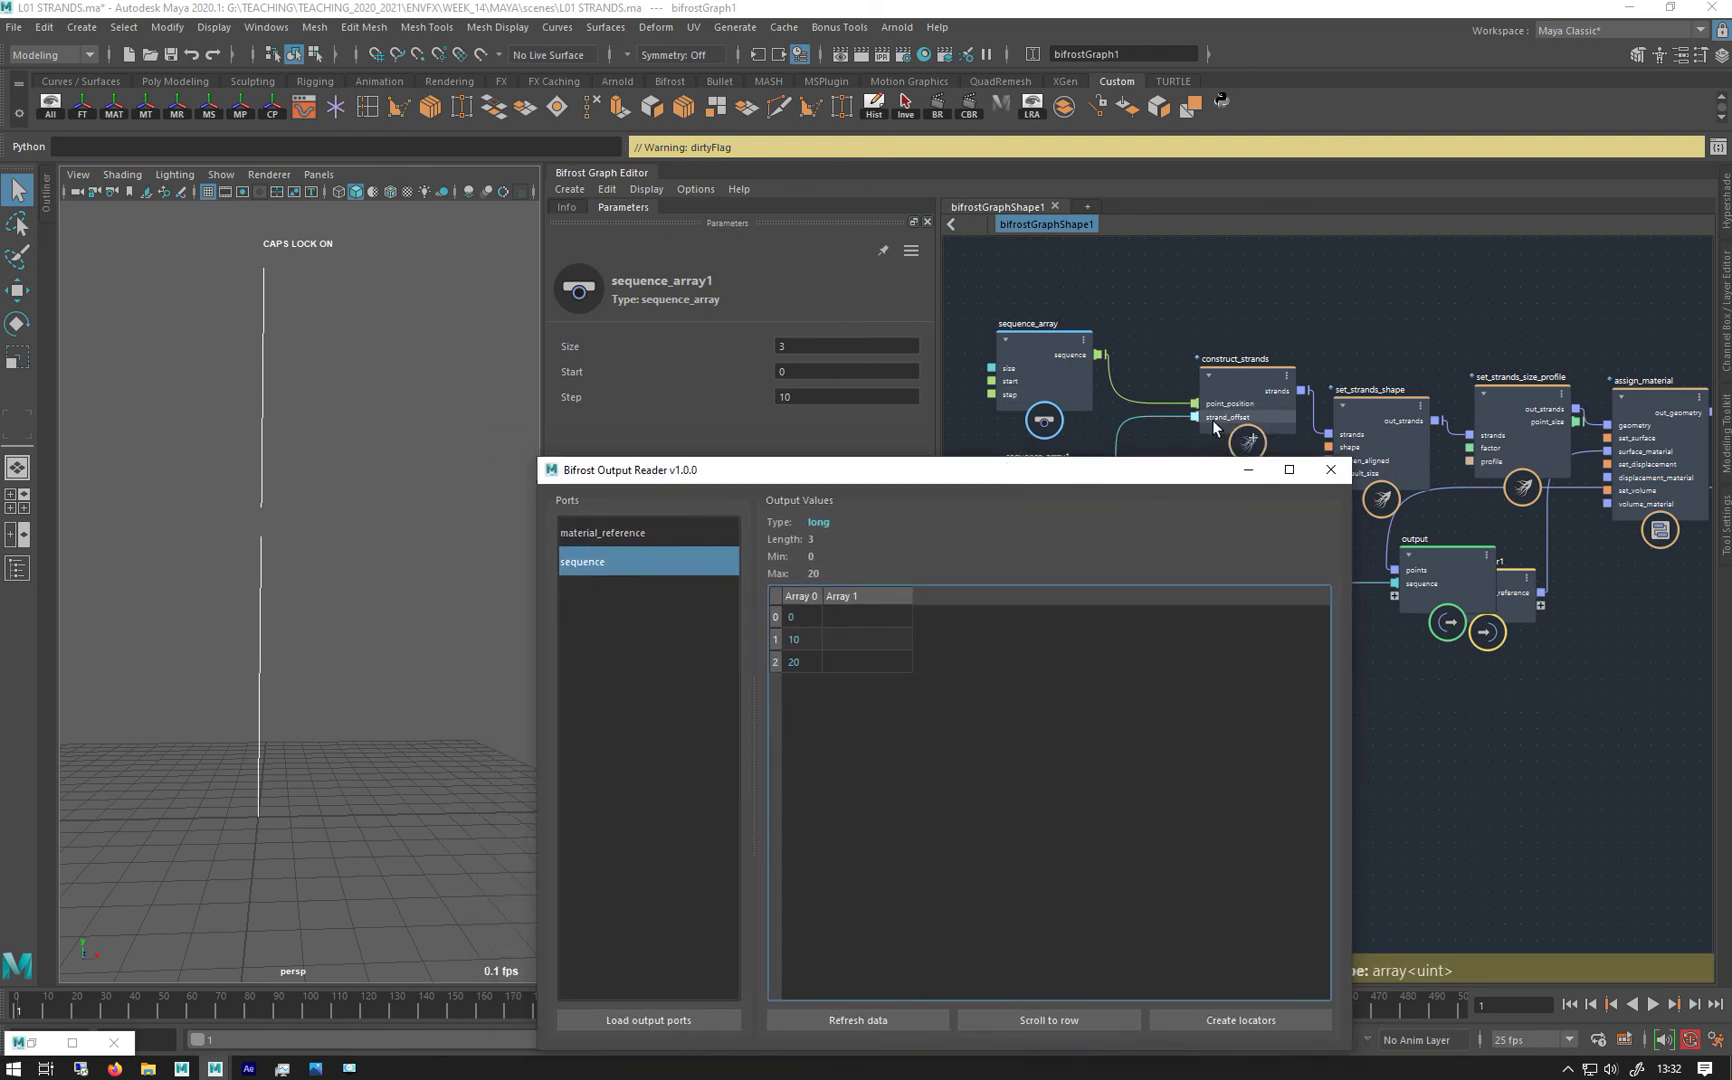
drag(722, 473, 687, 467)
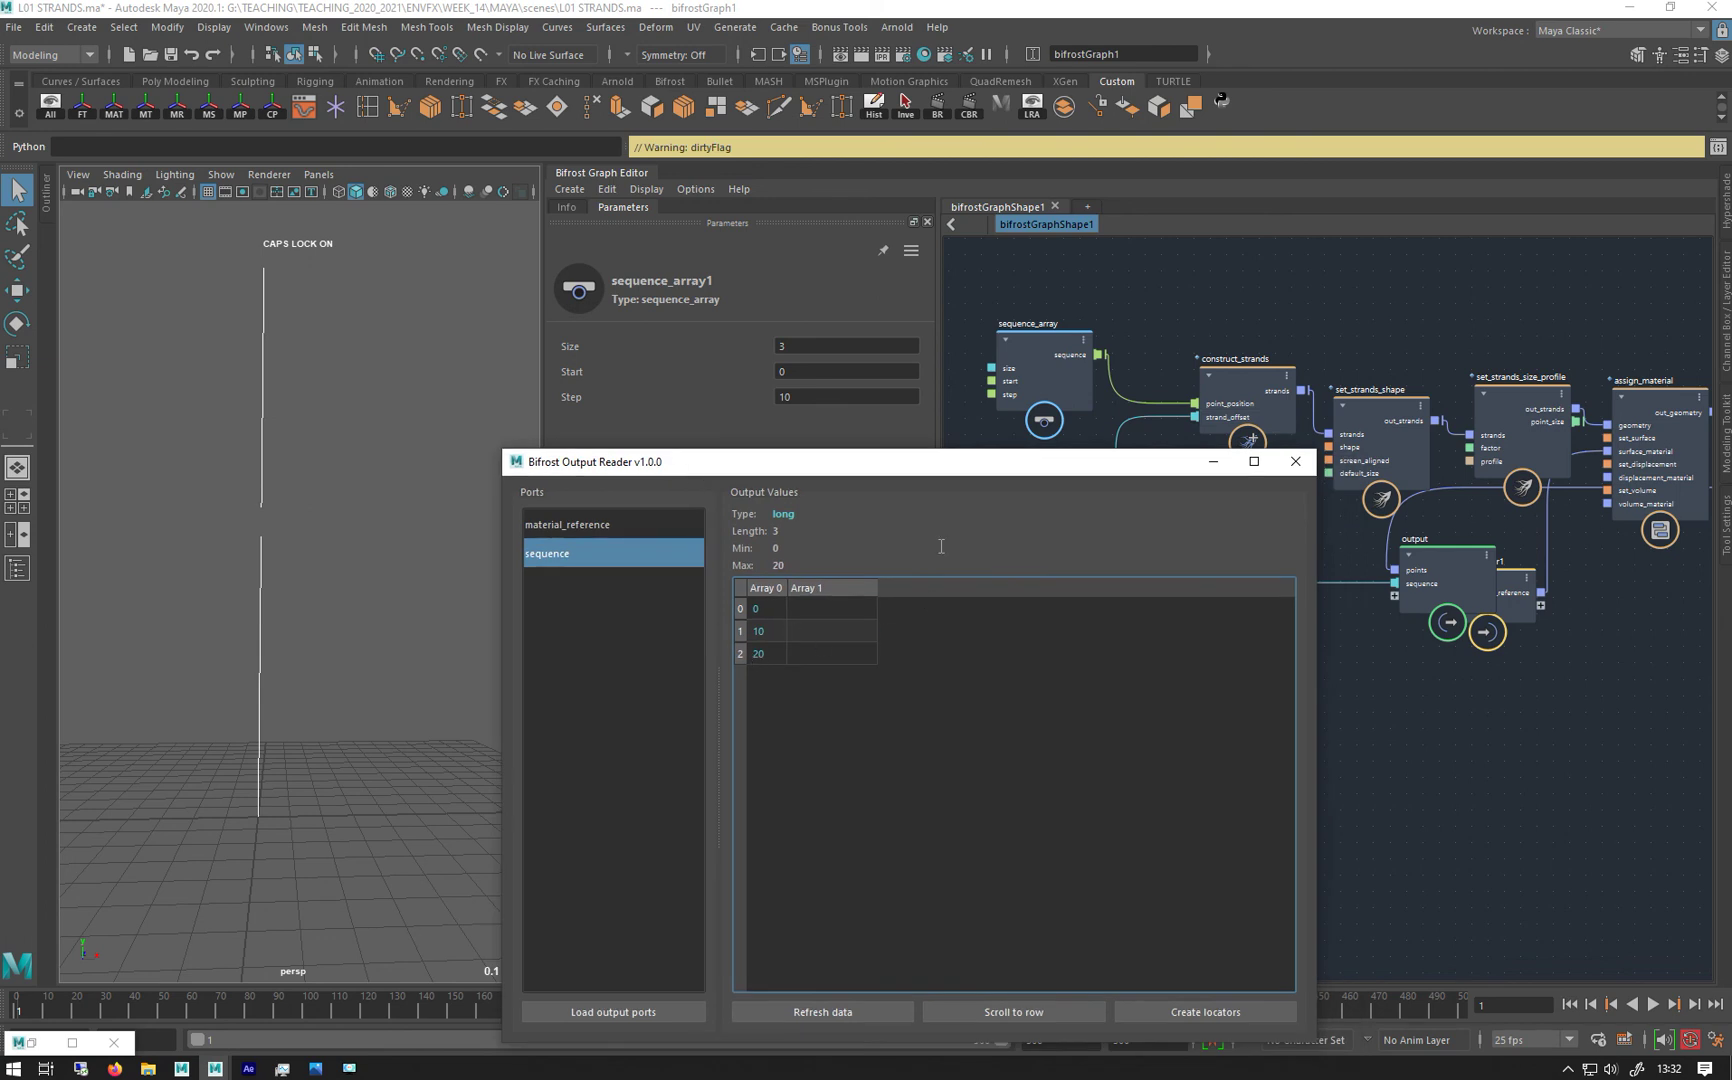
mouse_move(783, 467)
mouse_down()
mouse_move(699, 465)
mouse_move(800, 500)
mouse_up()
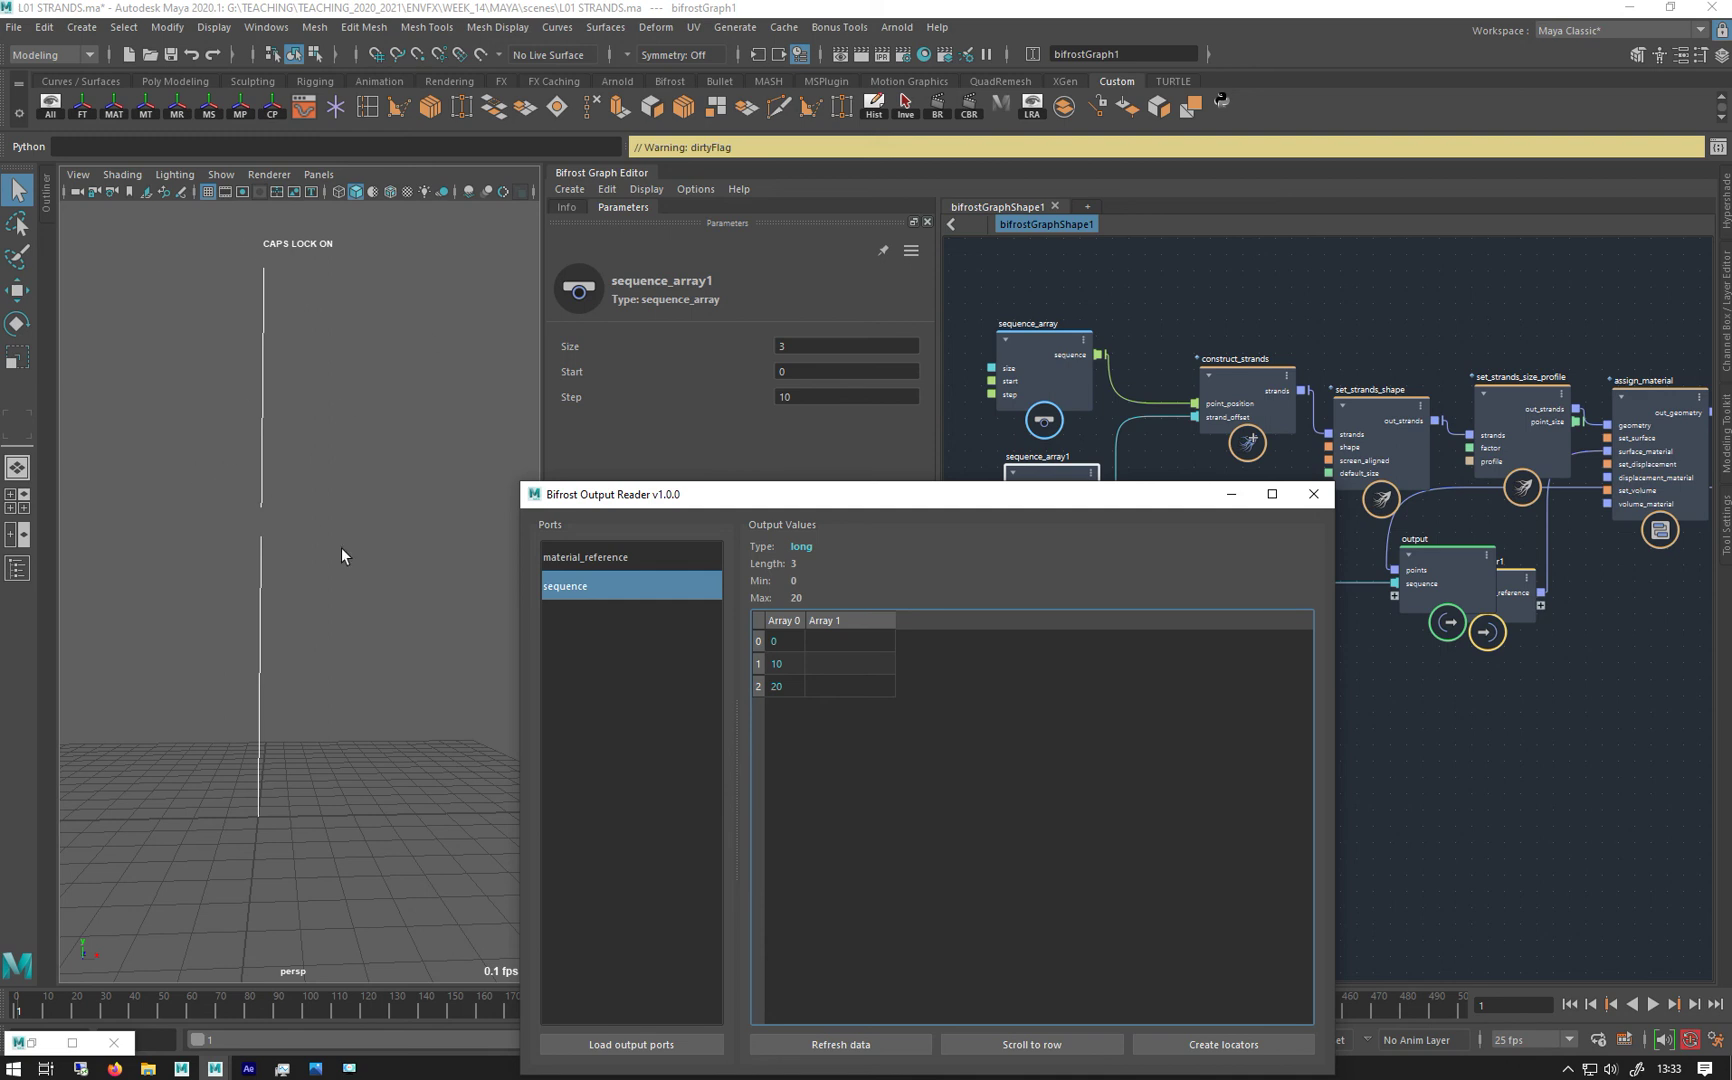
drag(838, 498, 625, 522)
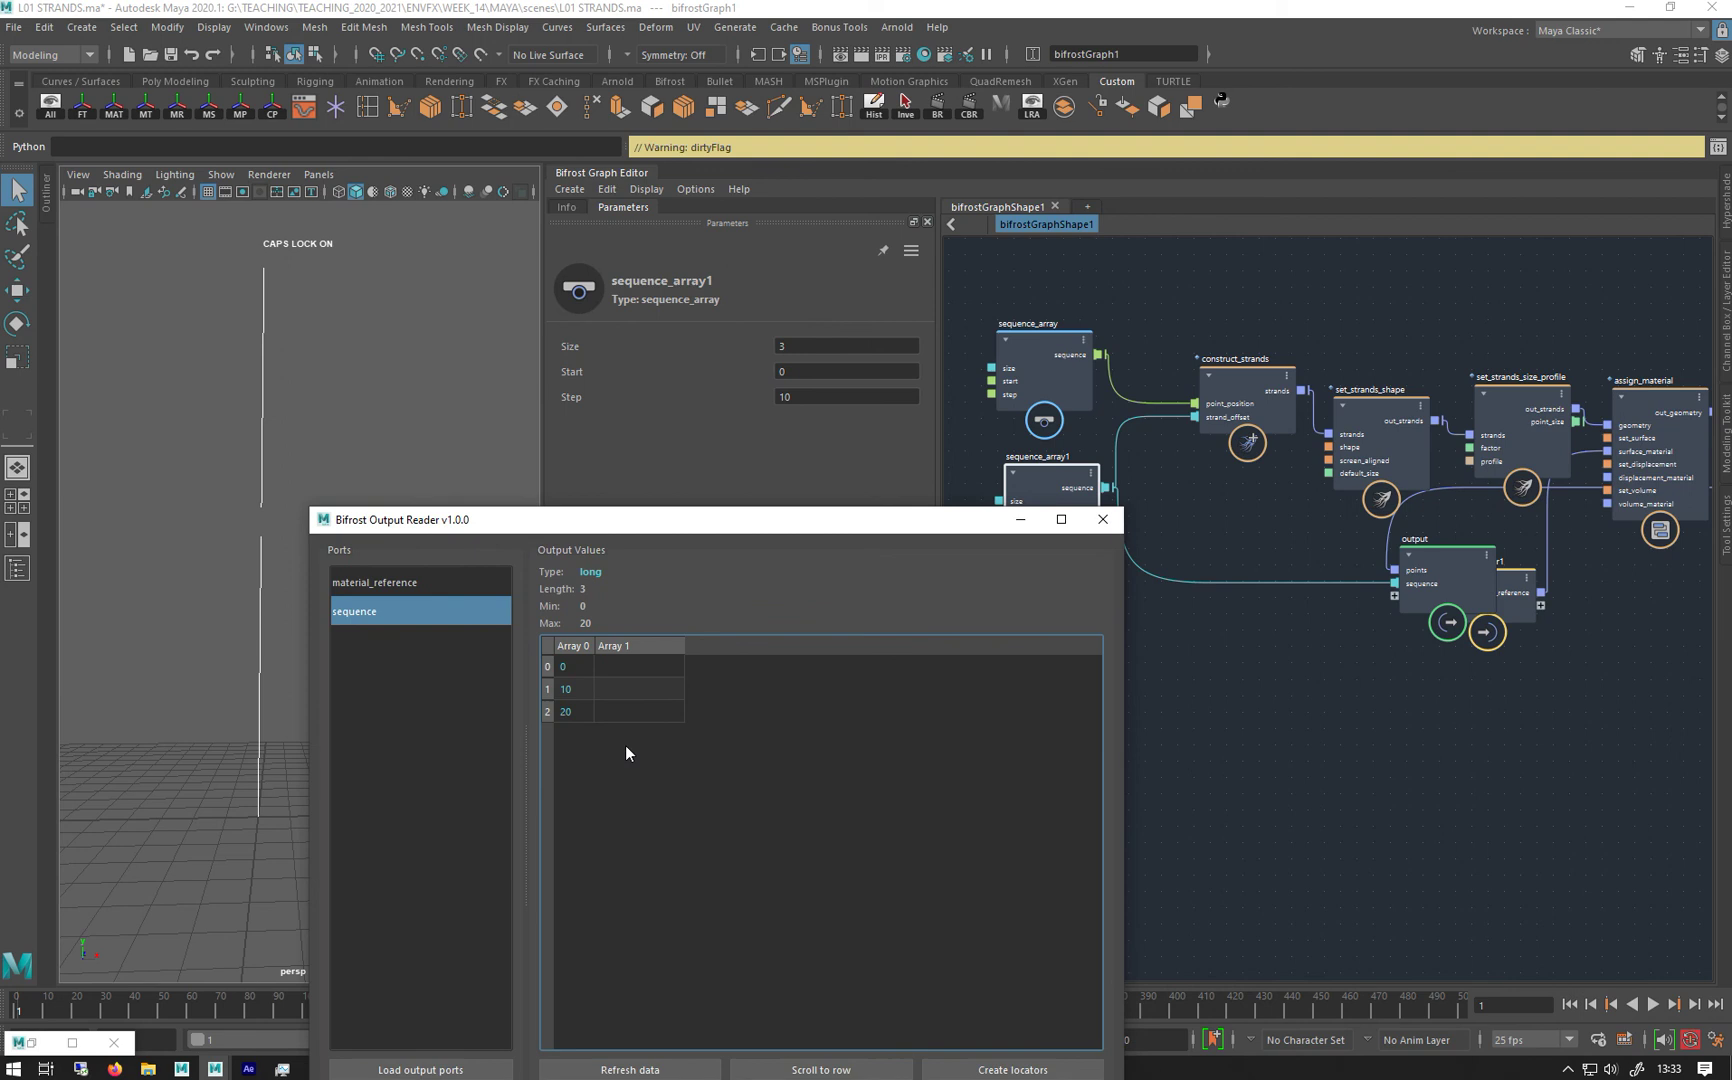
drag(1062, 478, 1084, 456)
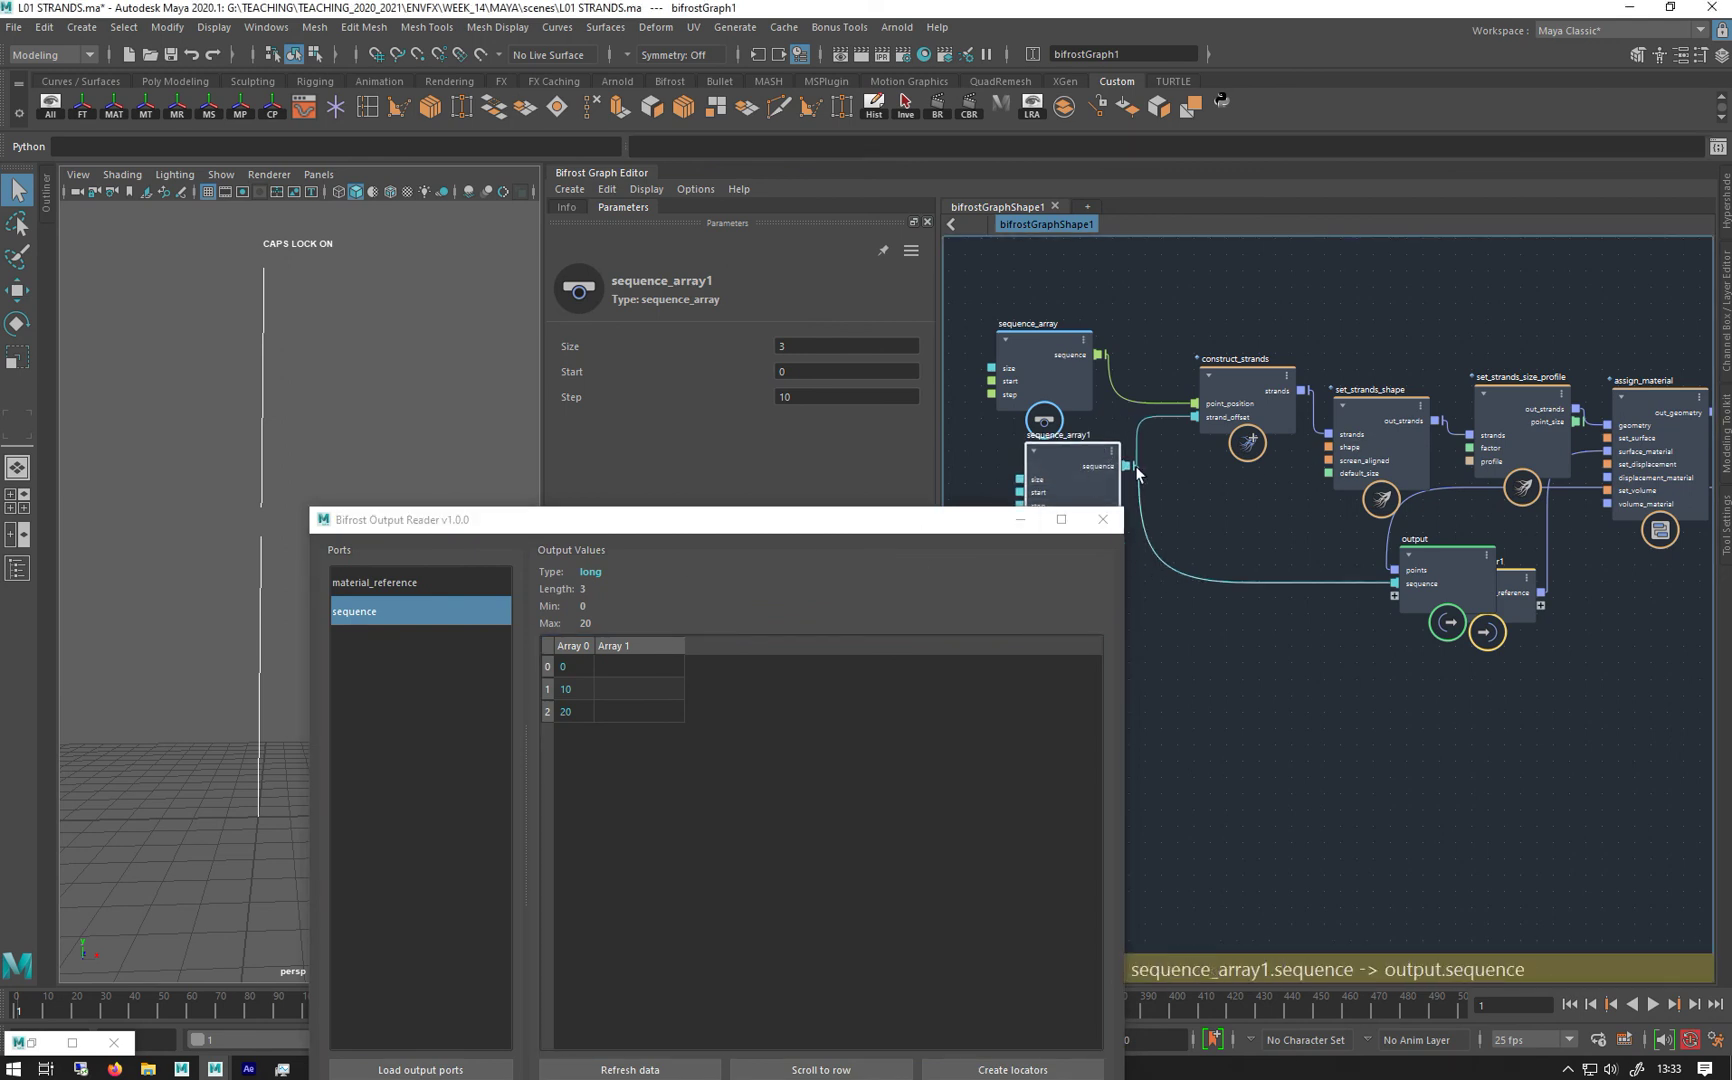
click(570, 665)
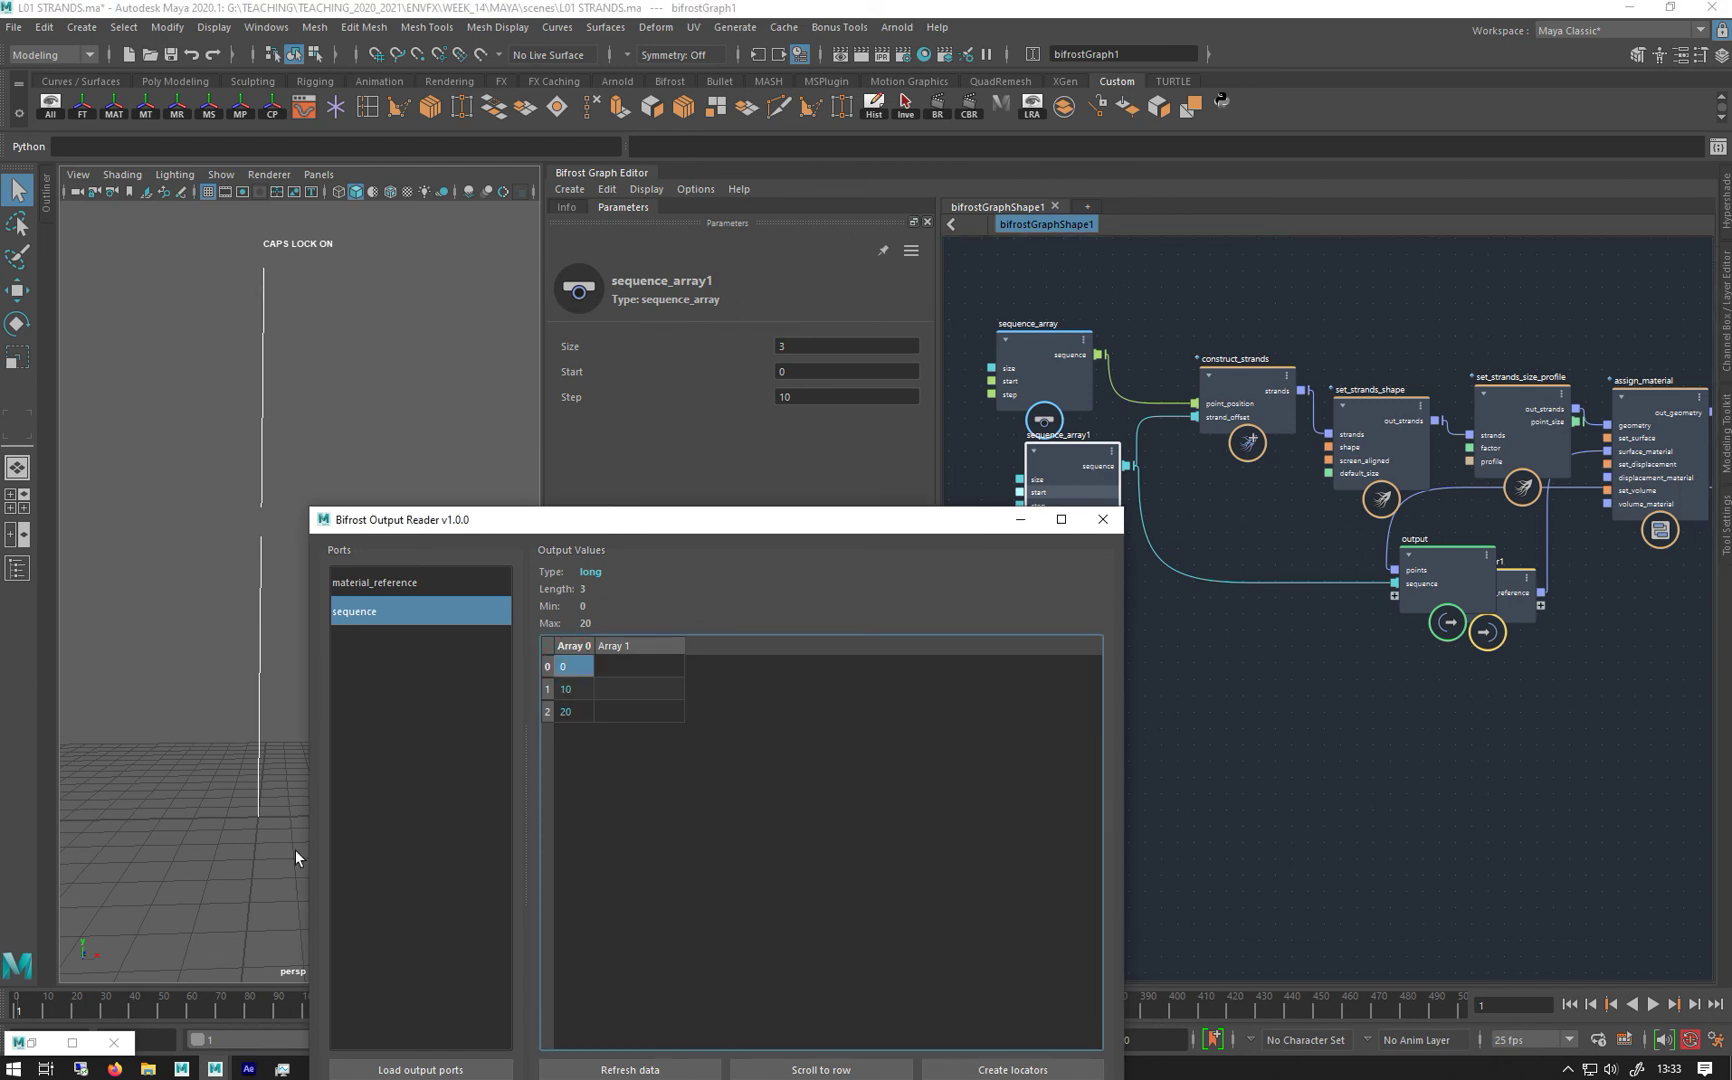
click(570, 689)
Try sequence_array1 with Step 4 and Size 5
click(570, 711)
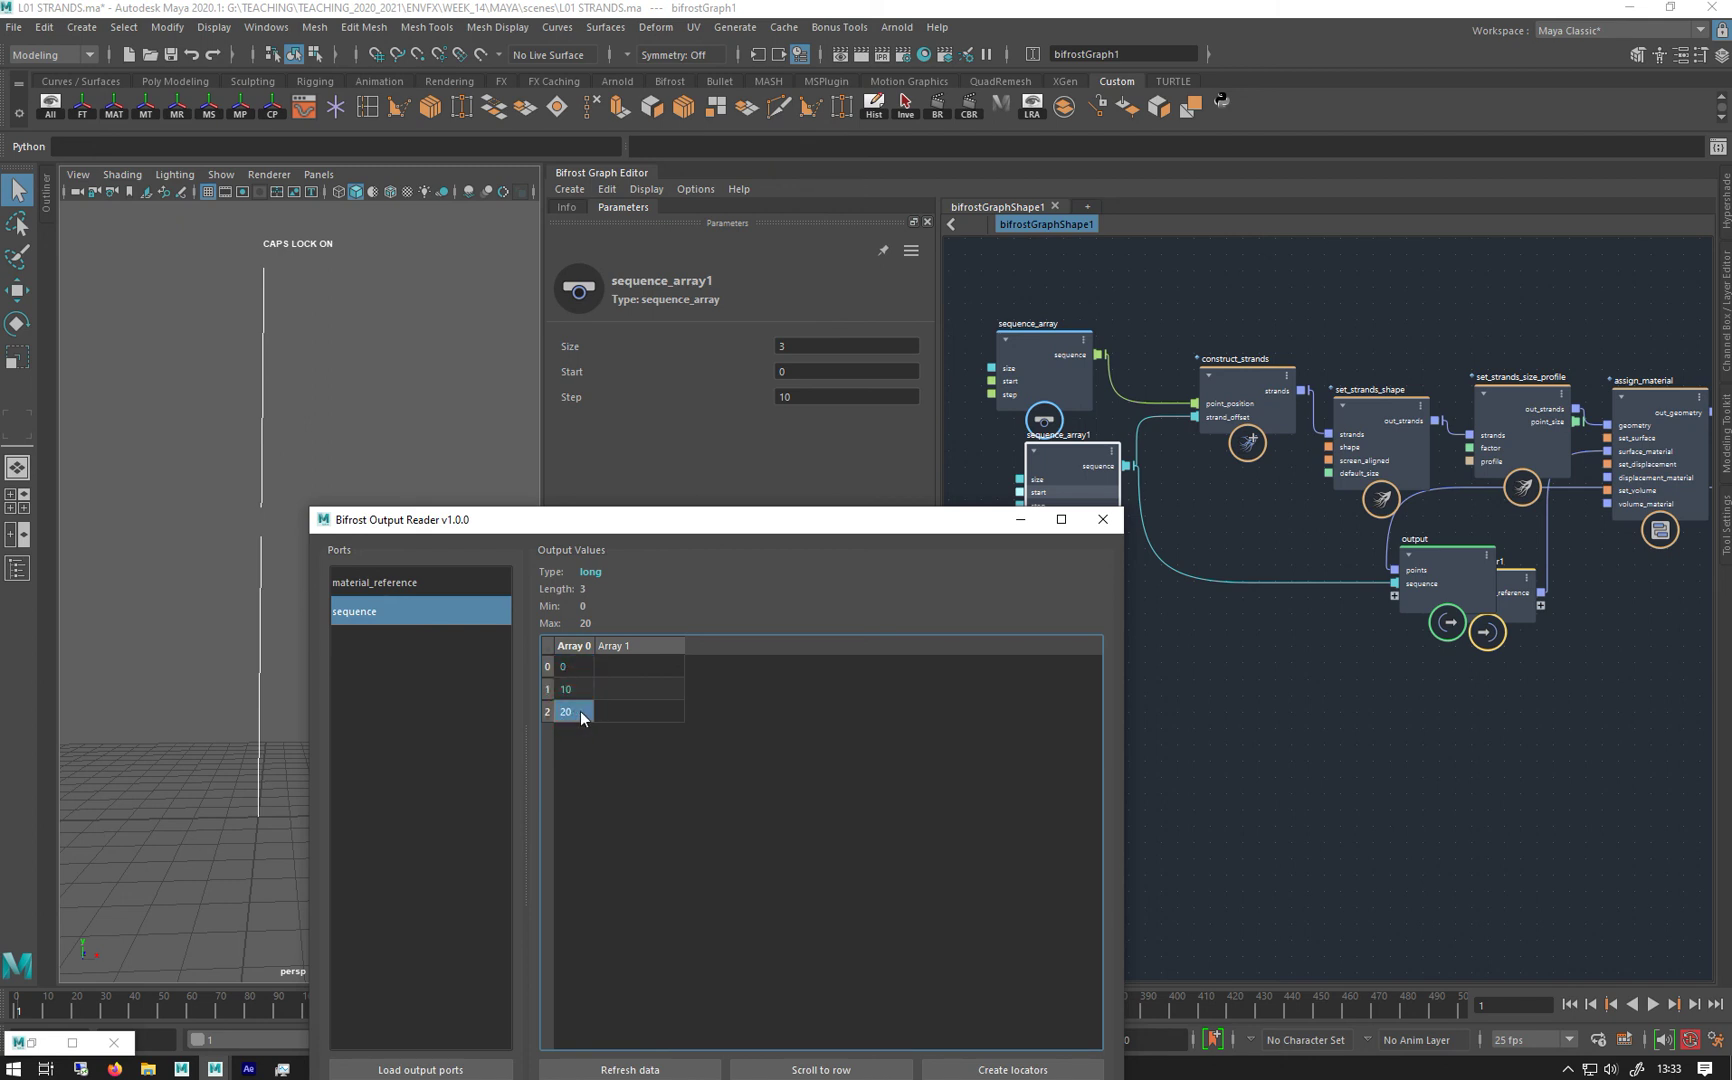
click(631, 458)
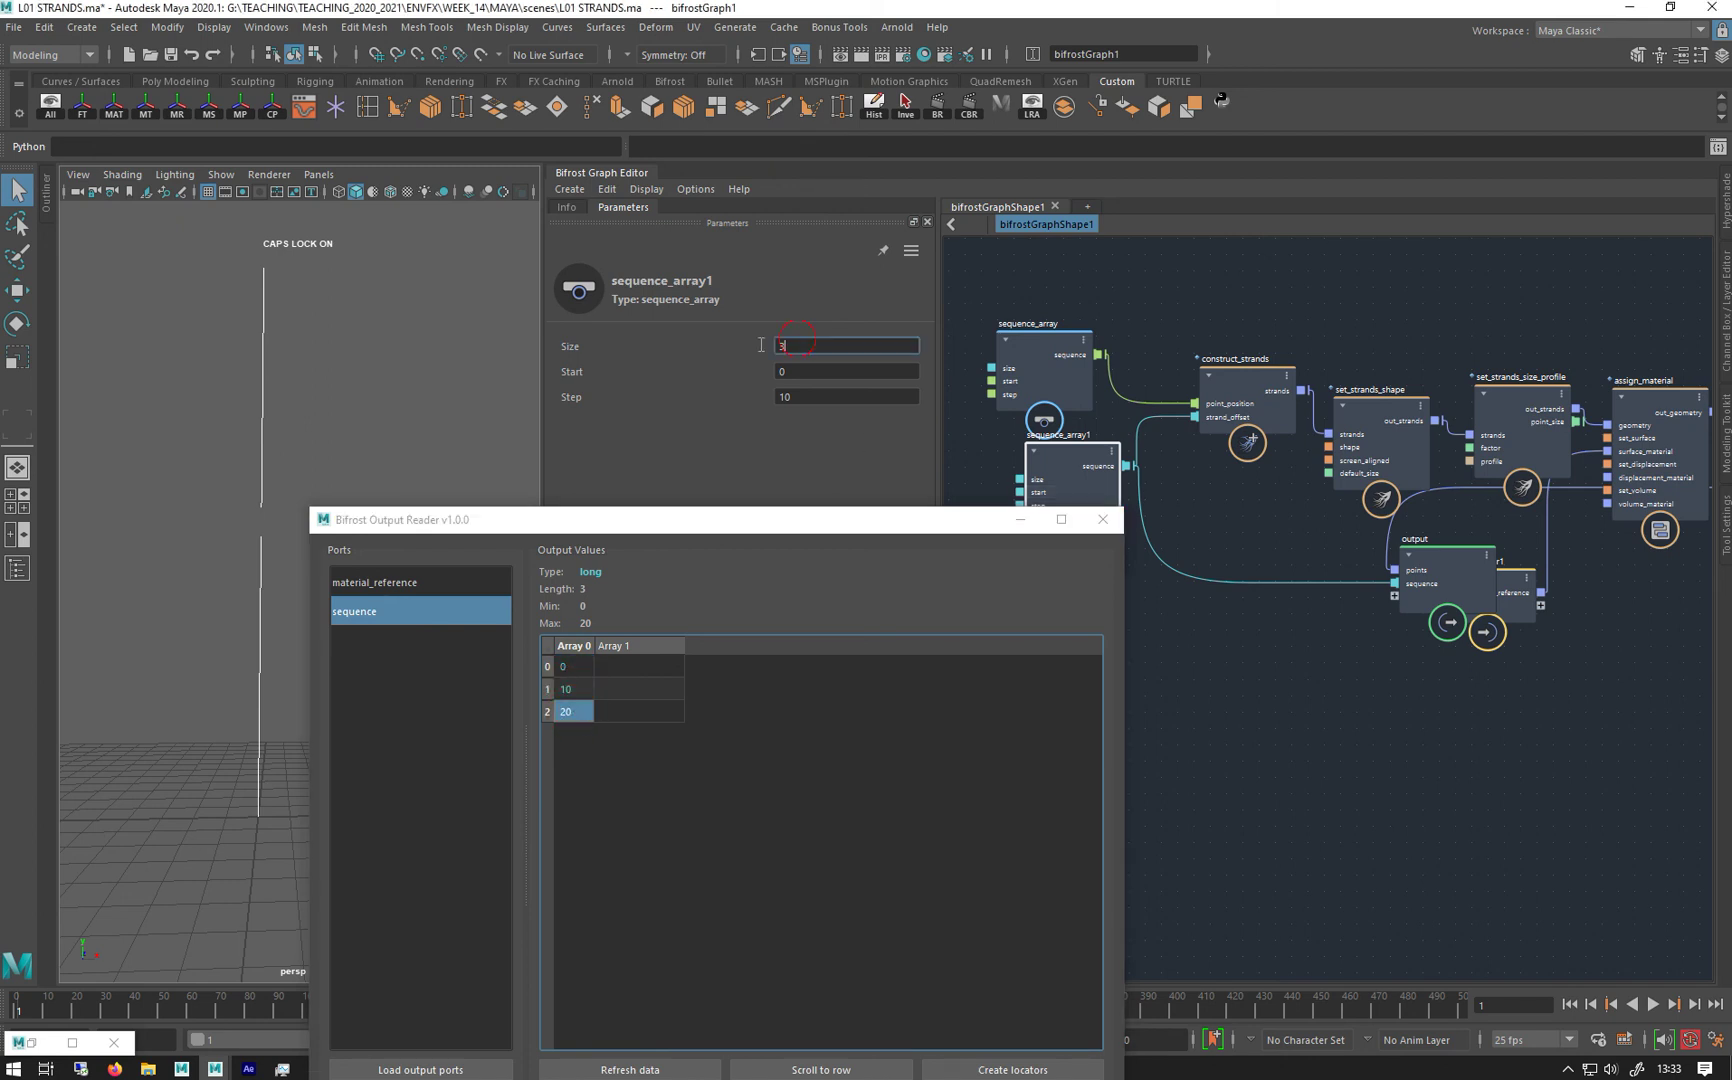
click(785, 397)
text(4)
key(Return)
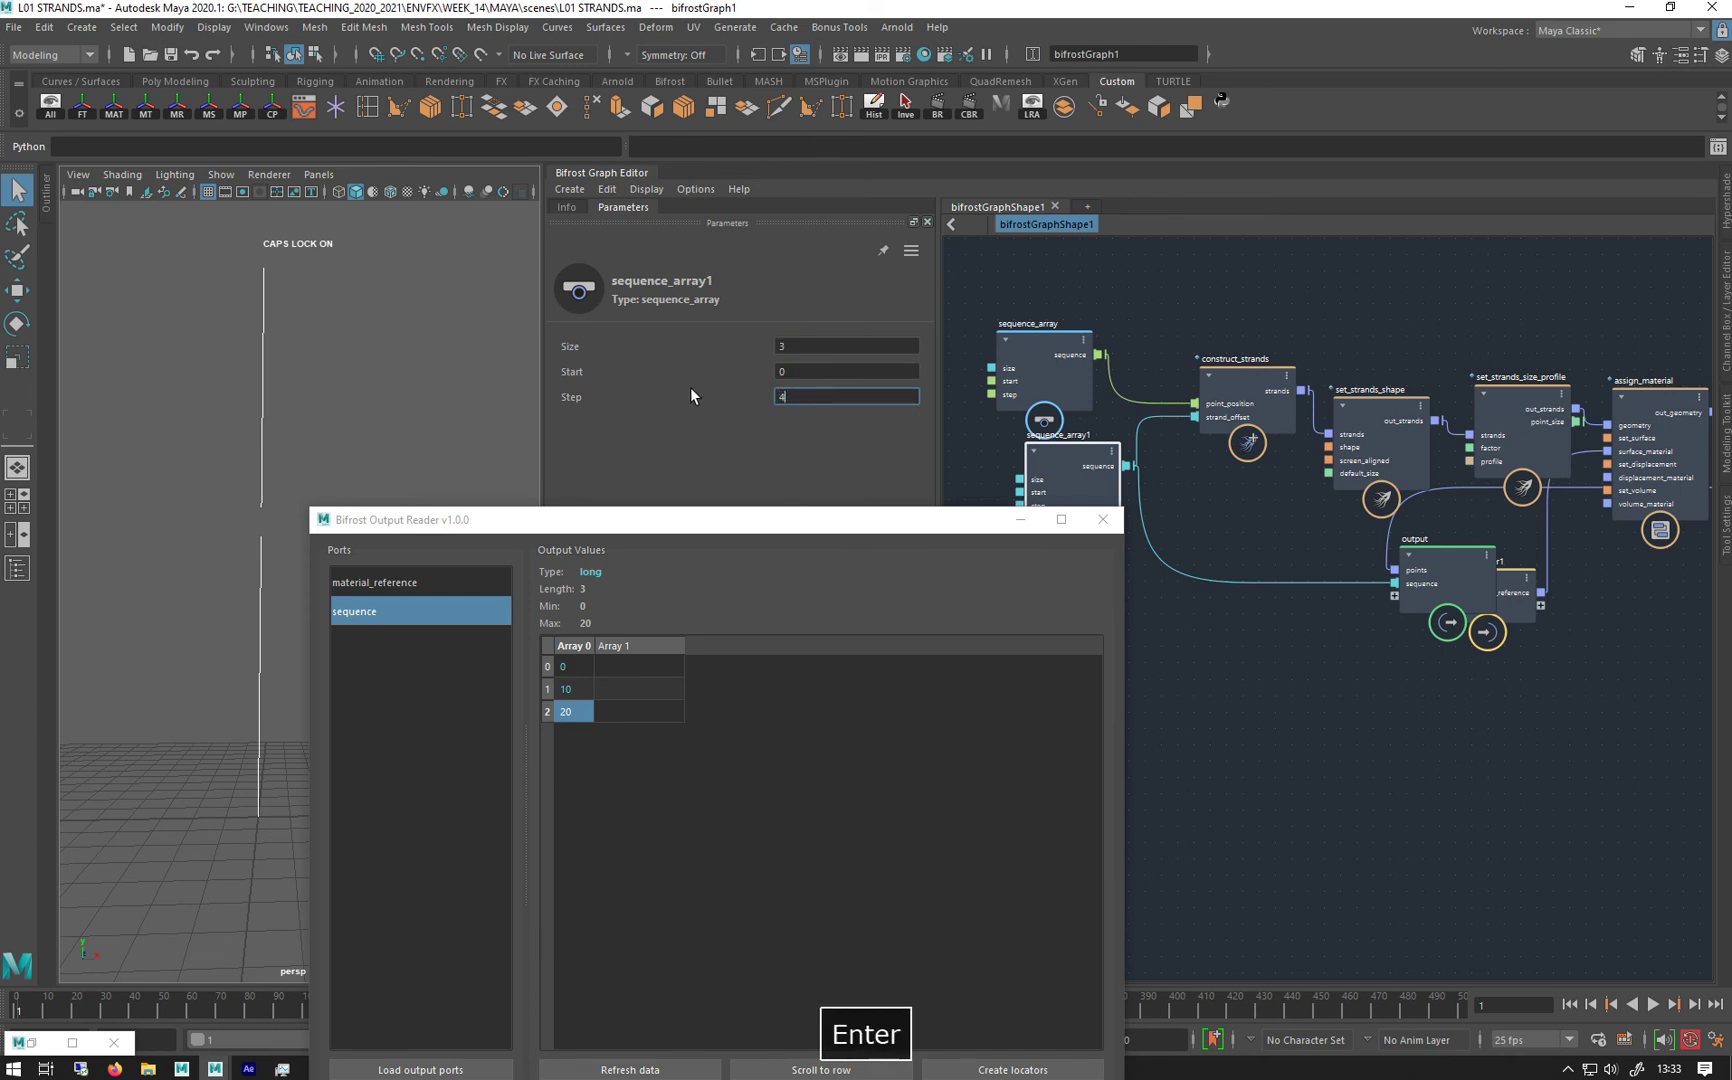
key(Return)
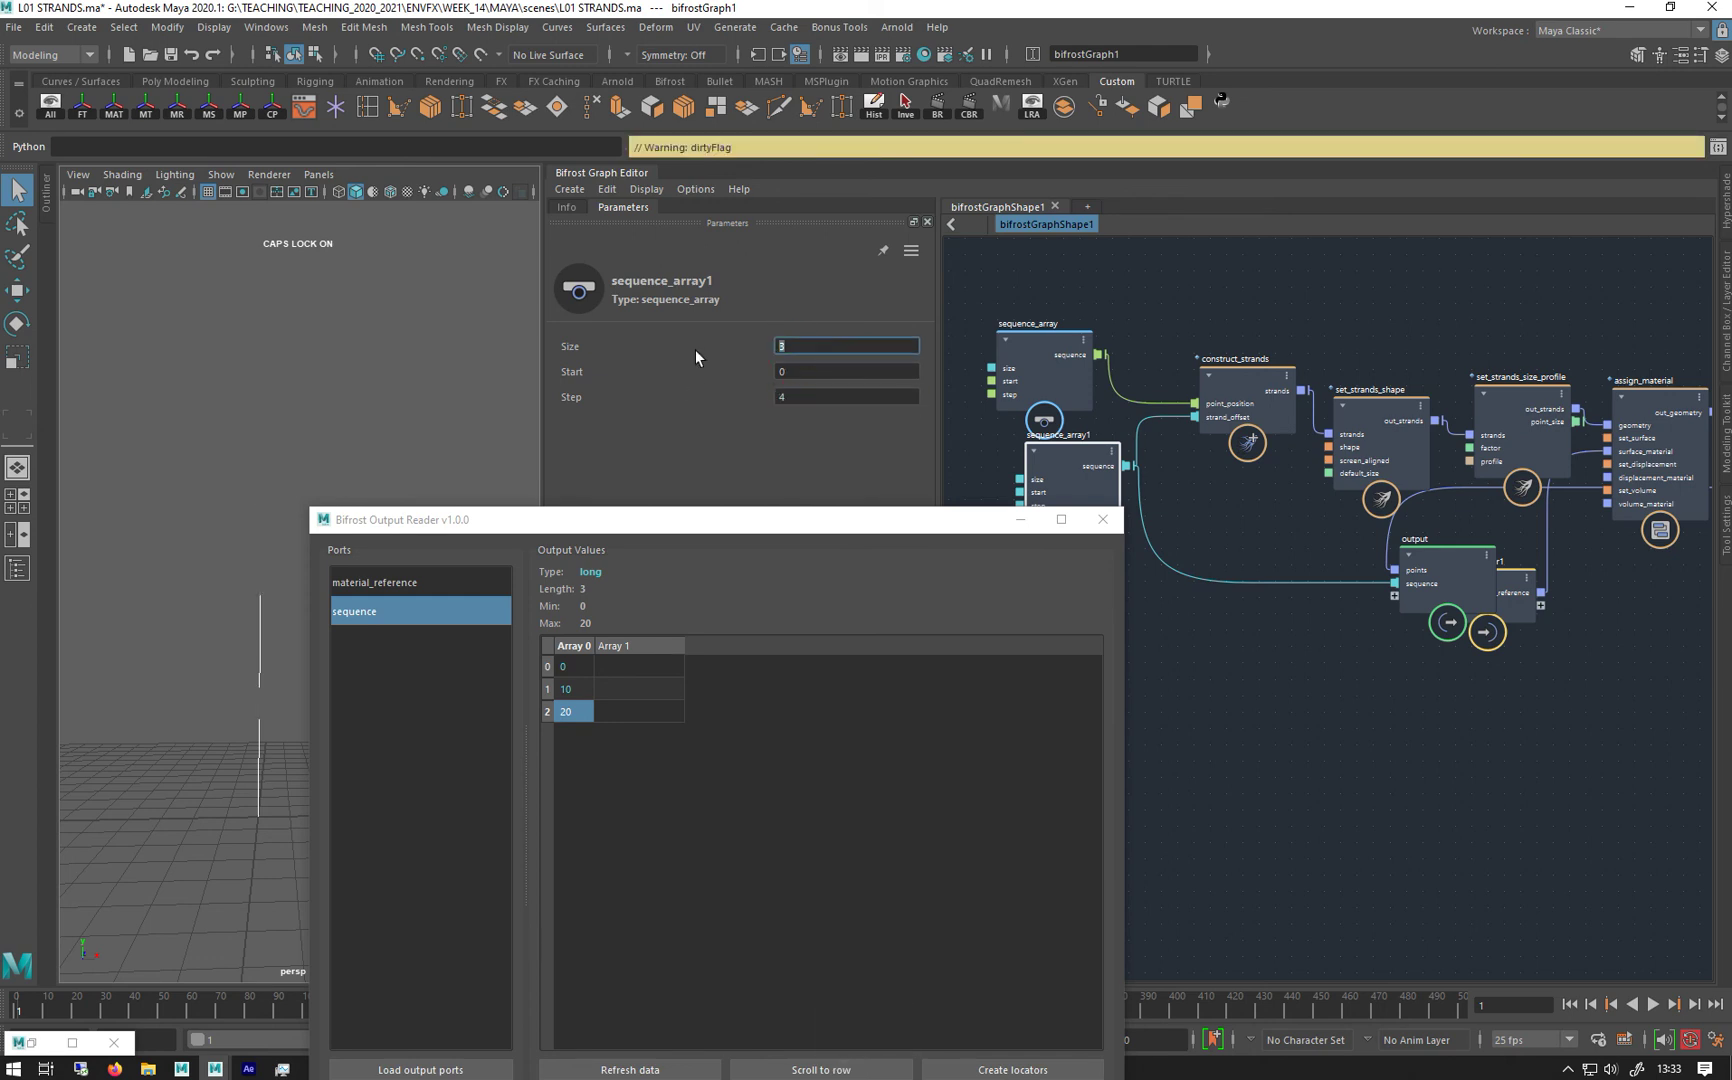
text(5)
key(Return)
mouse_move(516, 529)
mouse_down()
mouse_move(616, 511)
mouse_move(502, 474)
mouse_move(524, 561)
mouse_up()
Set Step to 3 and Size to 7, then rearrange the Output Reader and node
double_click(797, 394)
text(3)
key(Return)
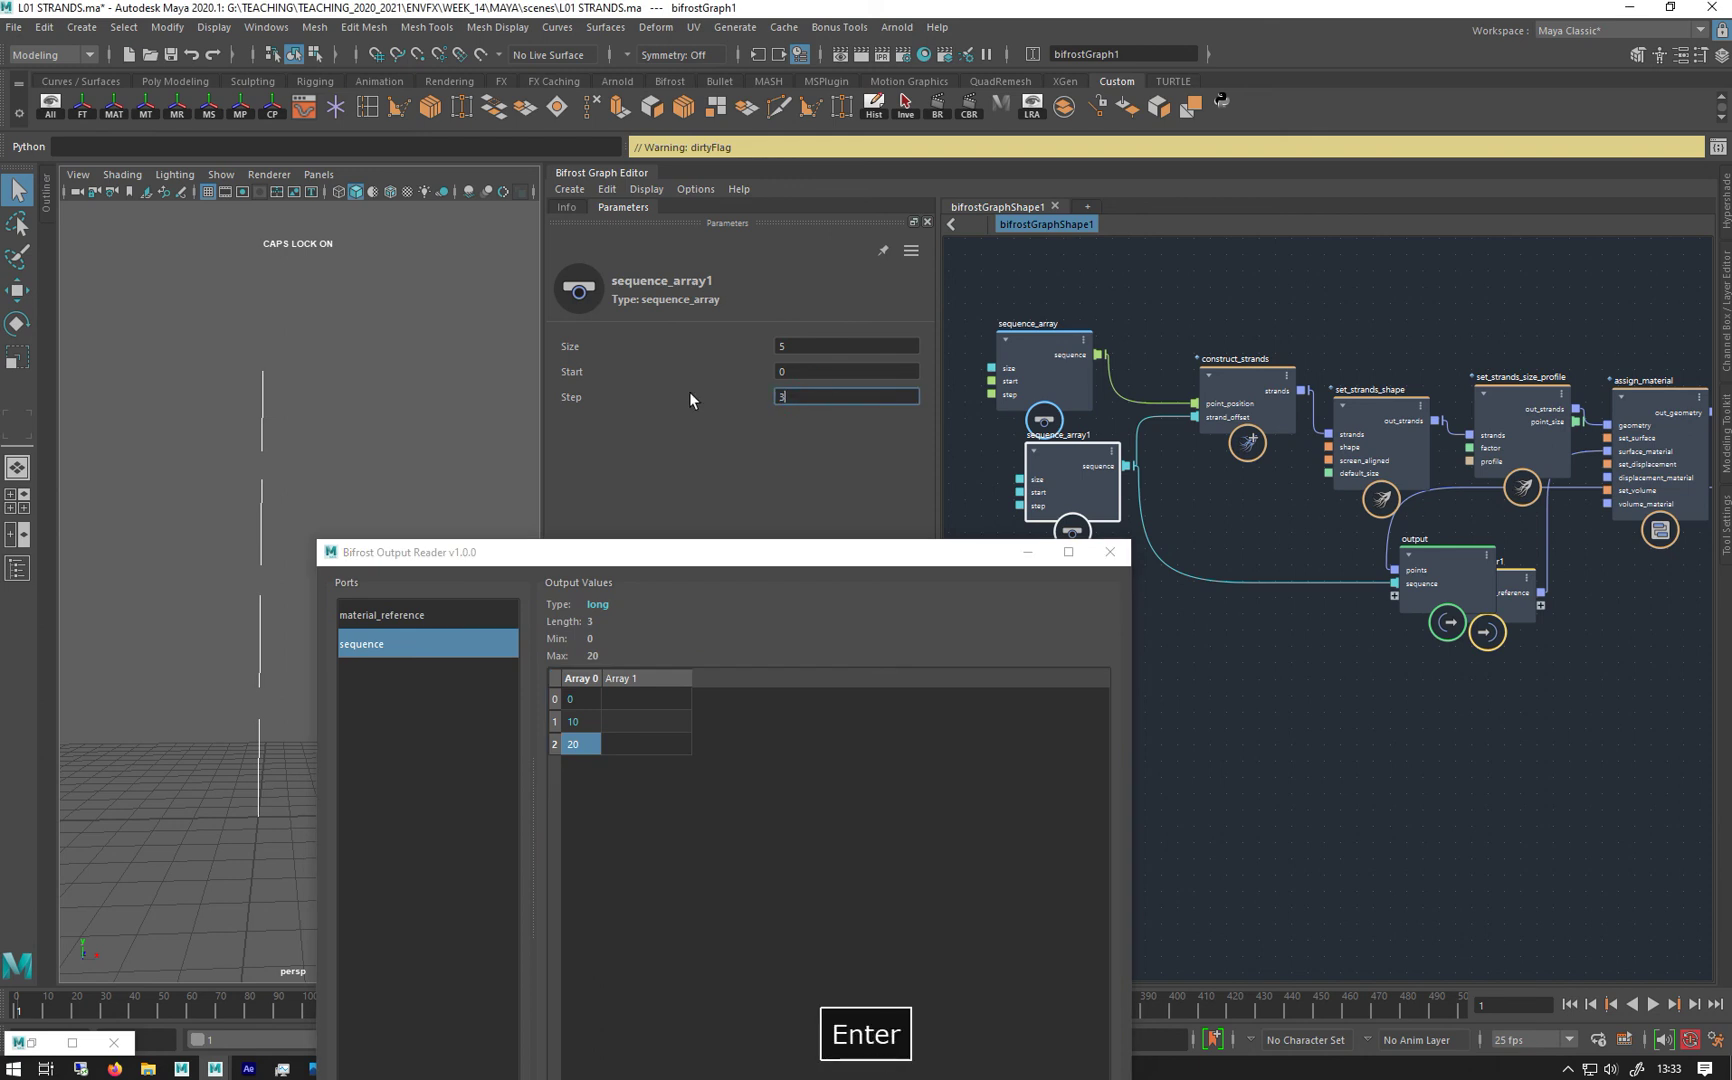
double_click(800, 346)
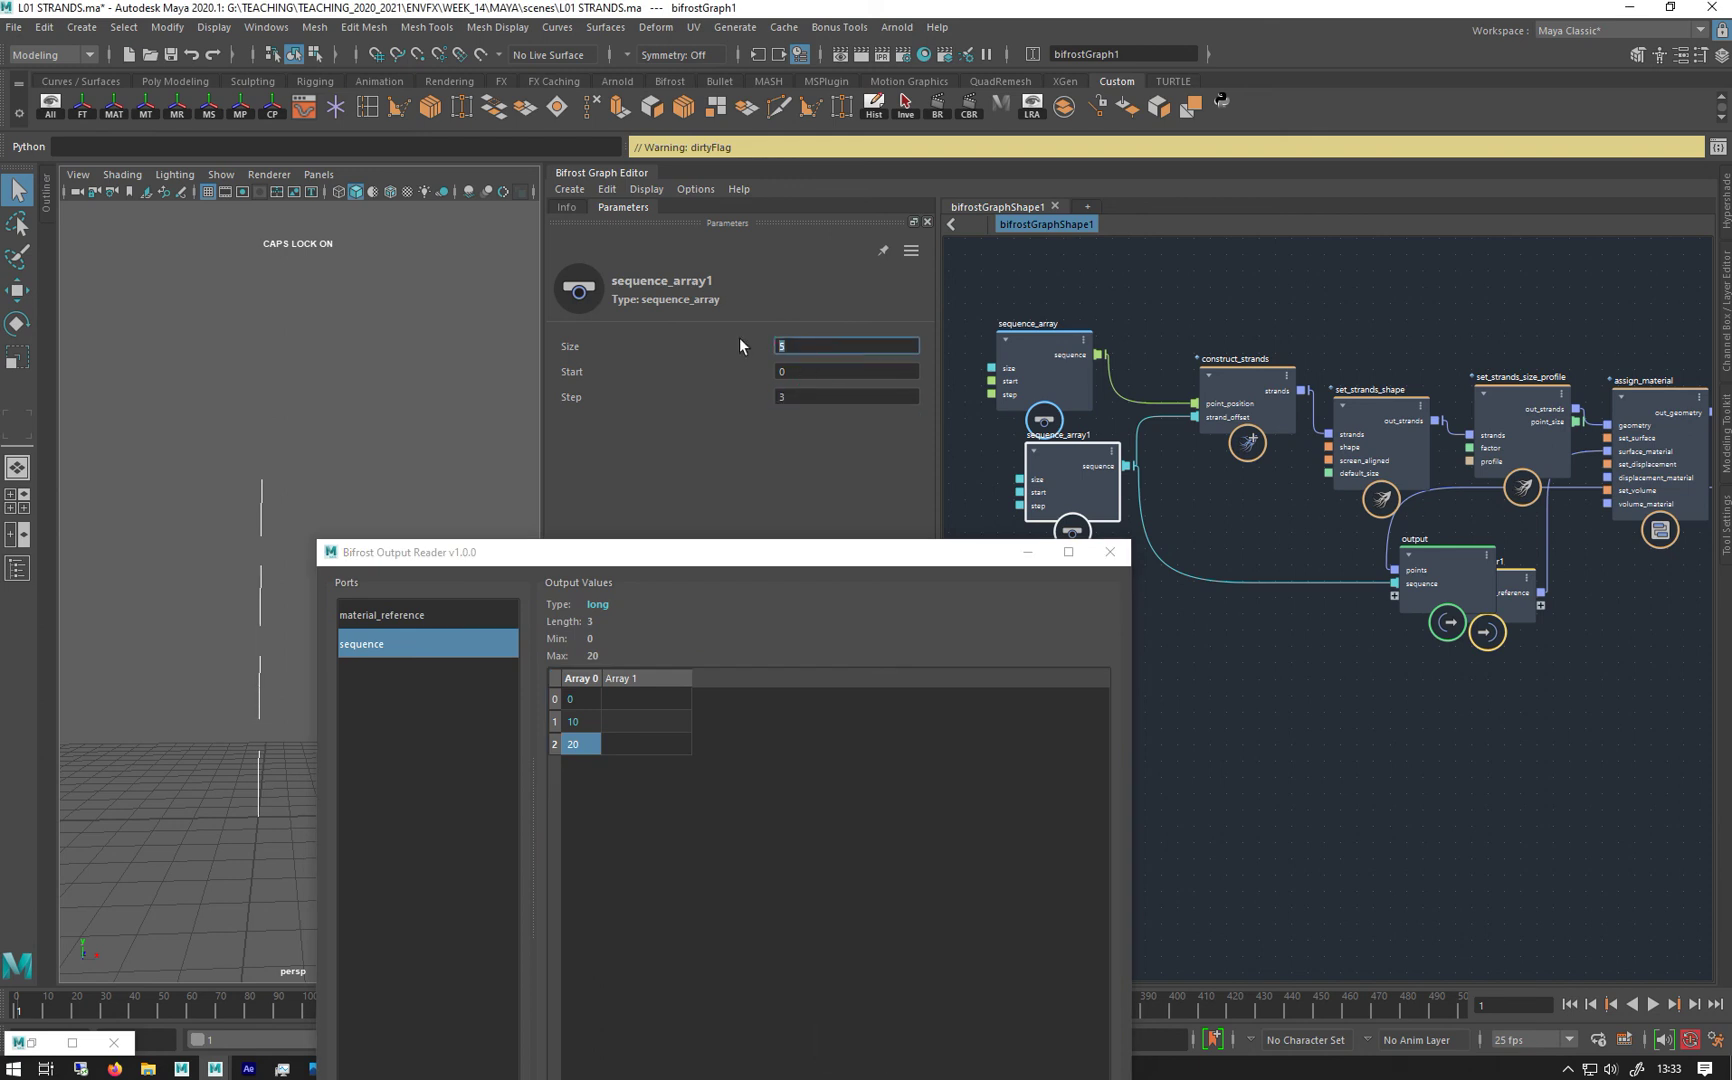
text(6)
key(Return)
text(7)
key(Return)
drag(491, 553, 705, 560)
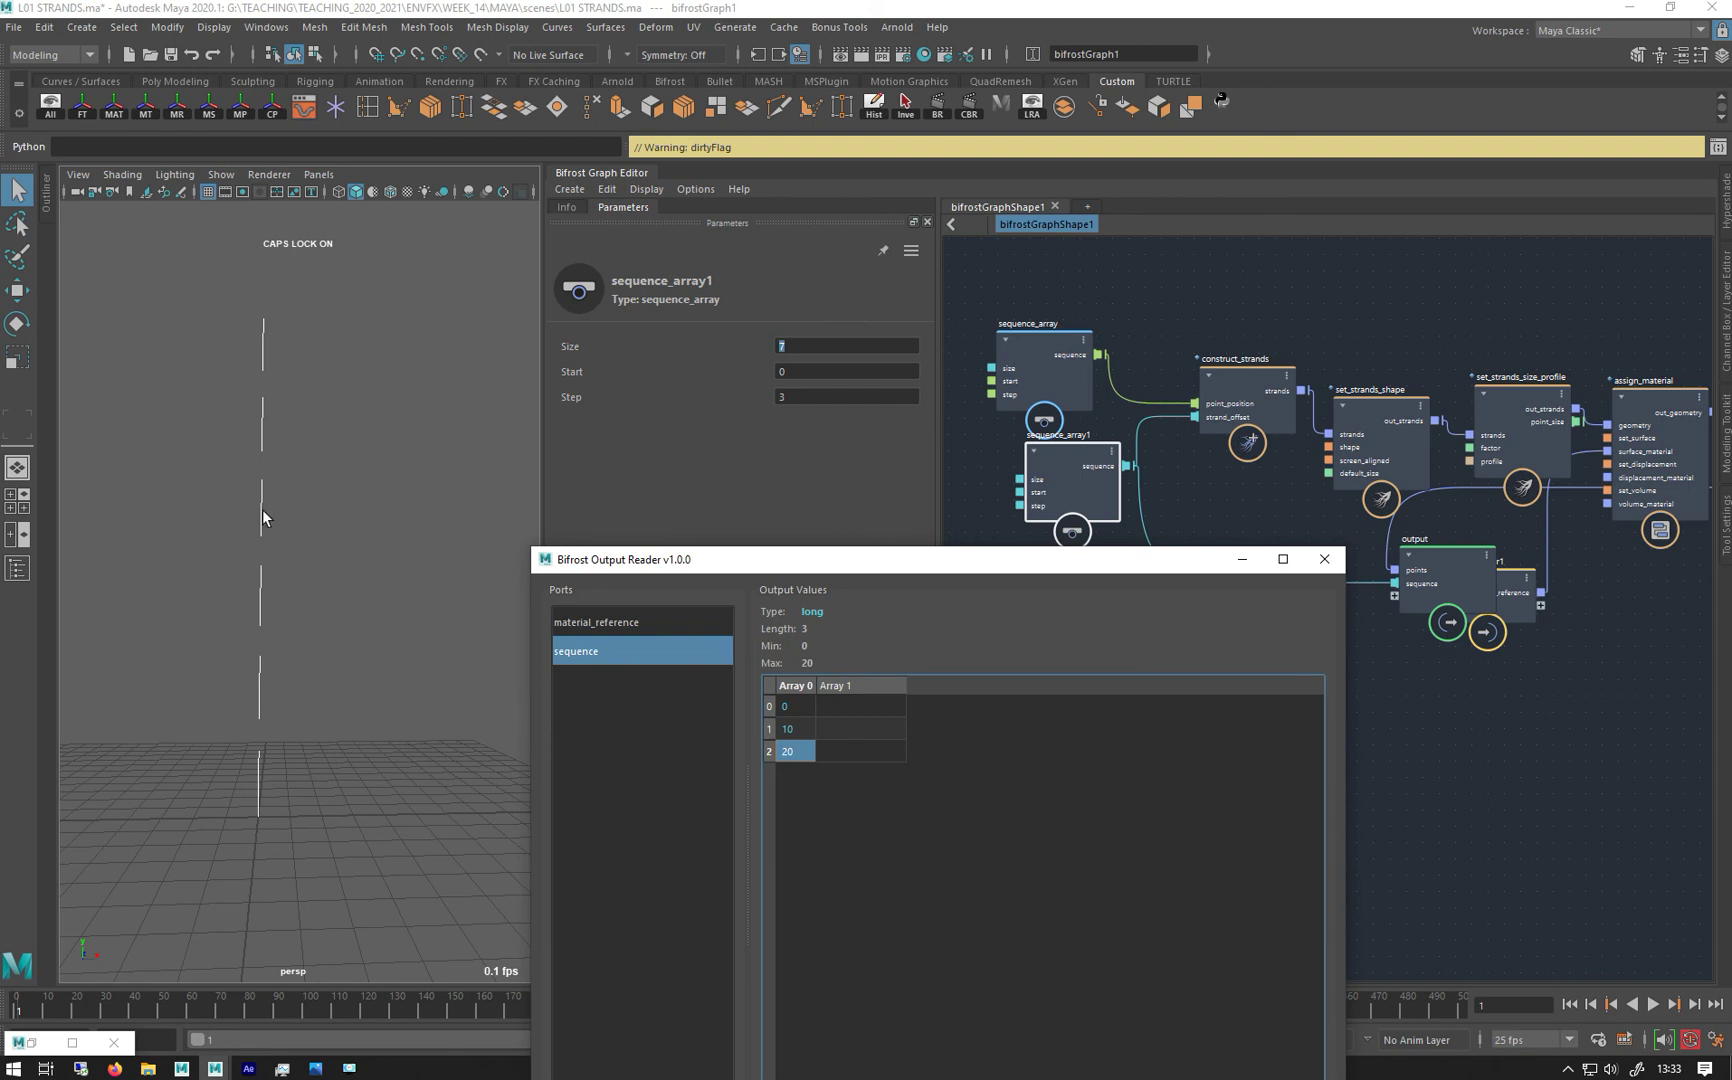
drag(785, 555, 636, 535)
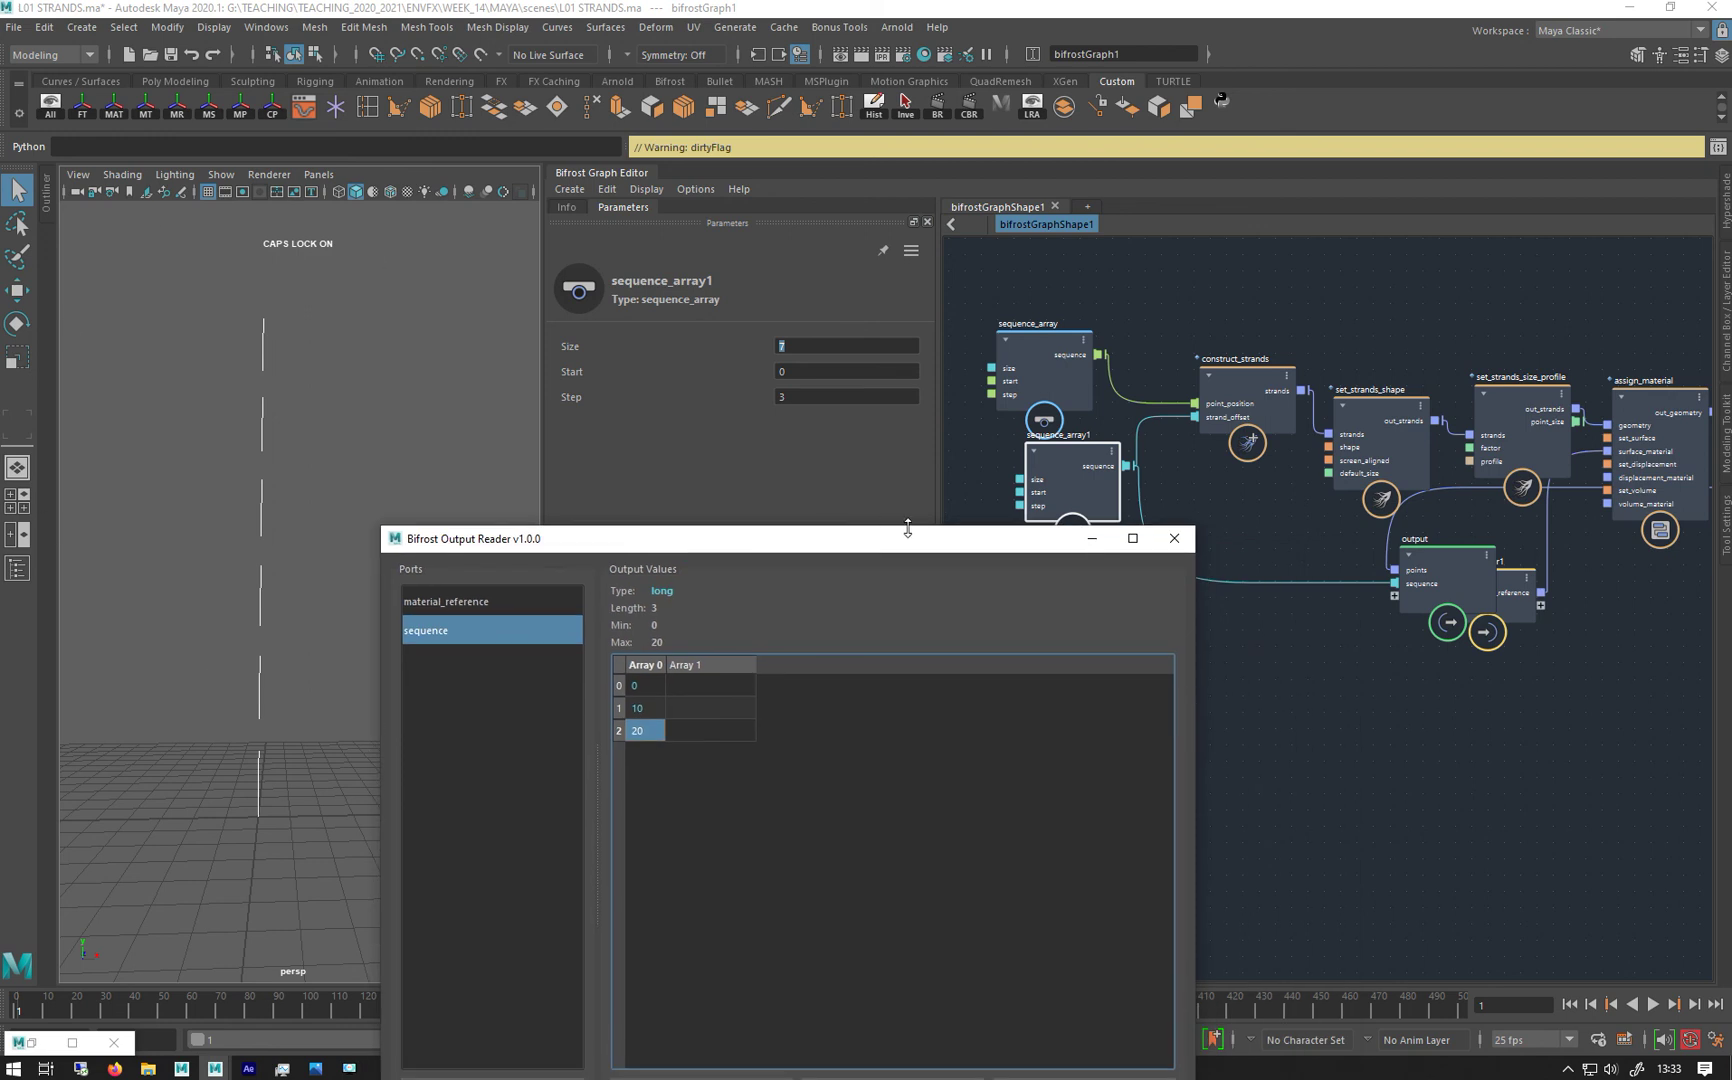
drag(1085, 478, 1120, 472)
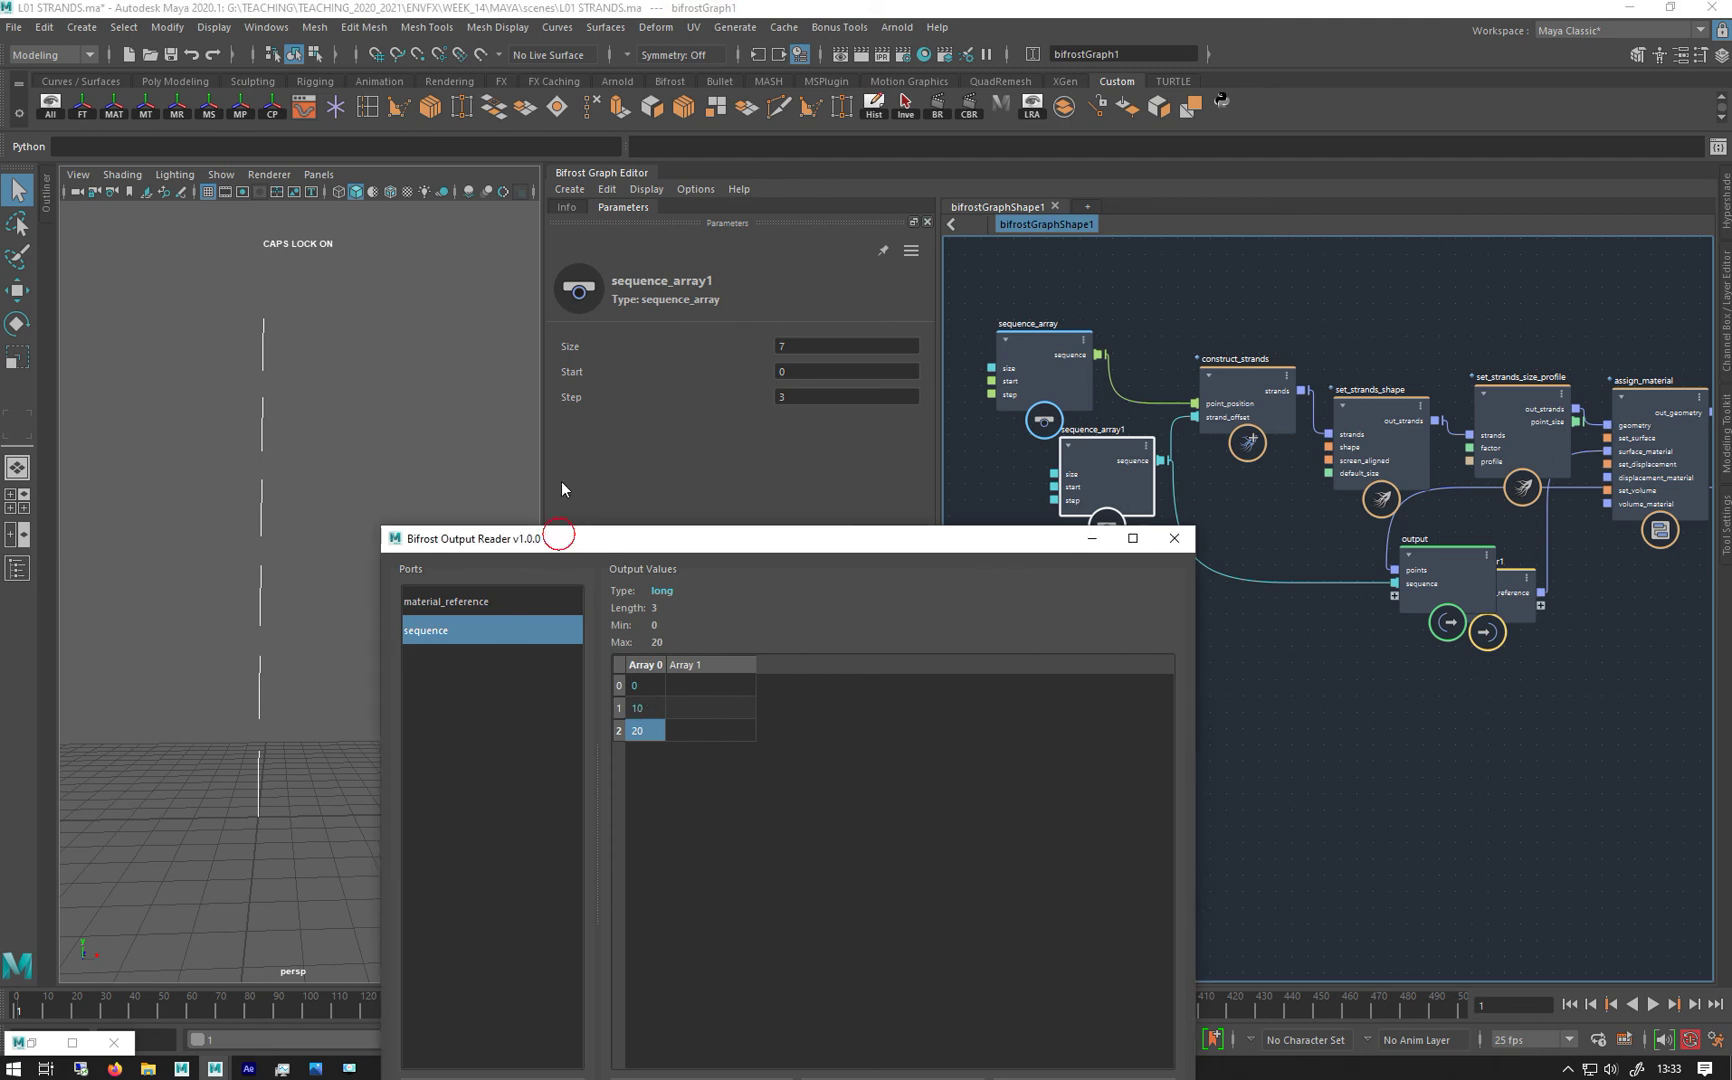
drag(563, 538, 597, 249)
Refresh the Output Reader to show 0, 3, 6, 9, 12, 15, 18 and shift it right
click(710, 799)
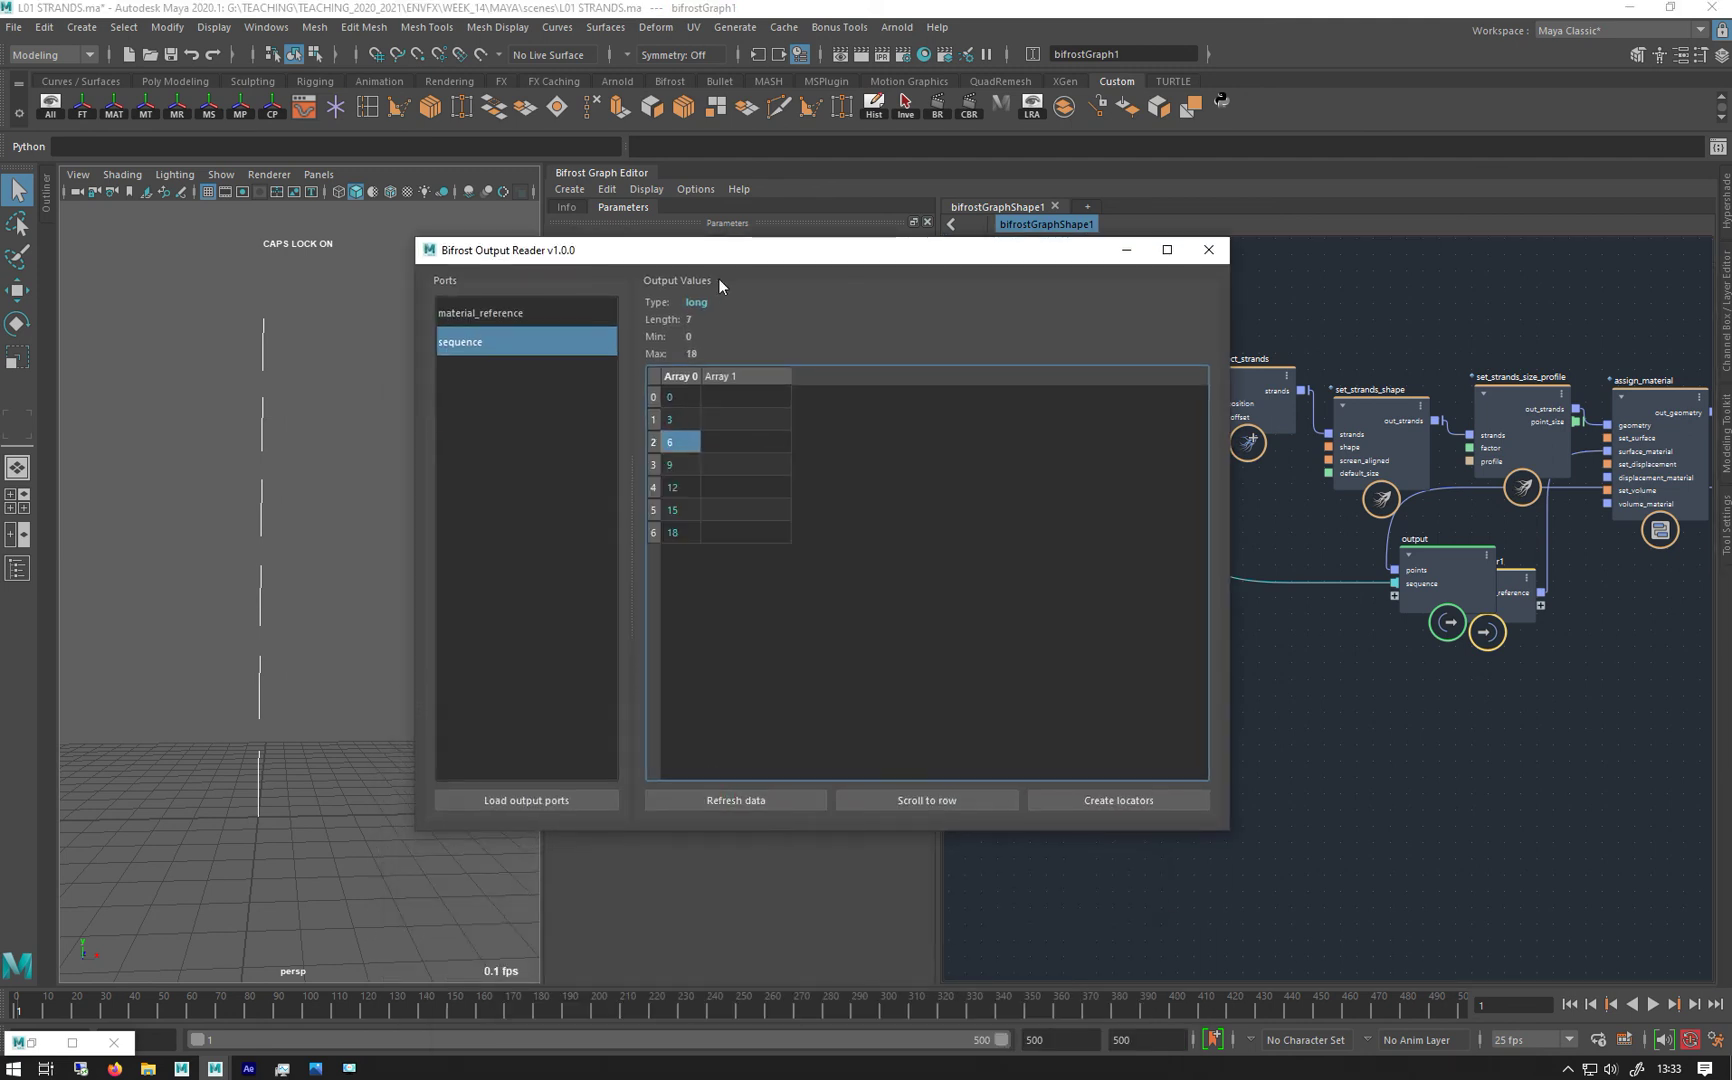
drag(705, 253, 957, 258)
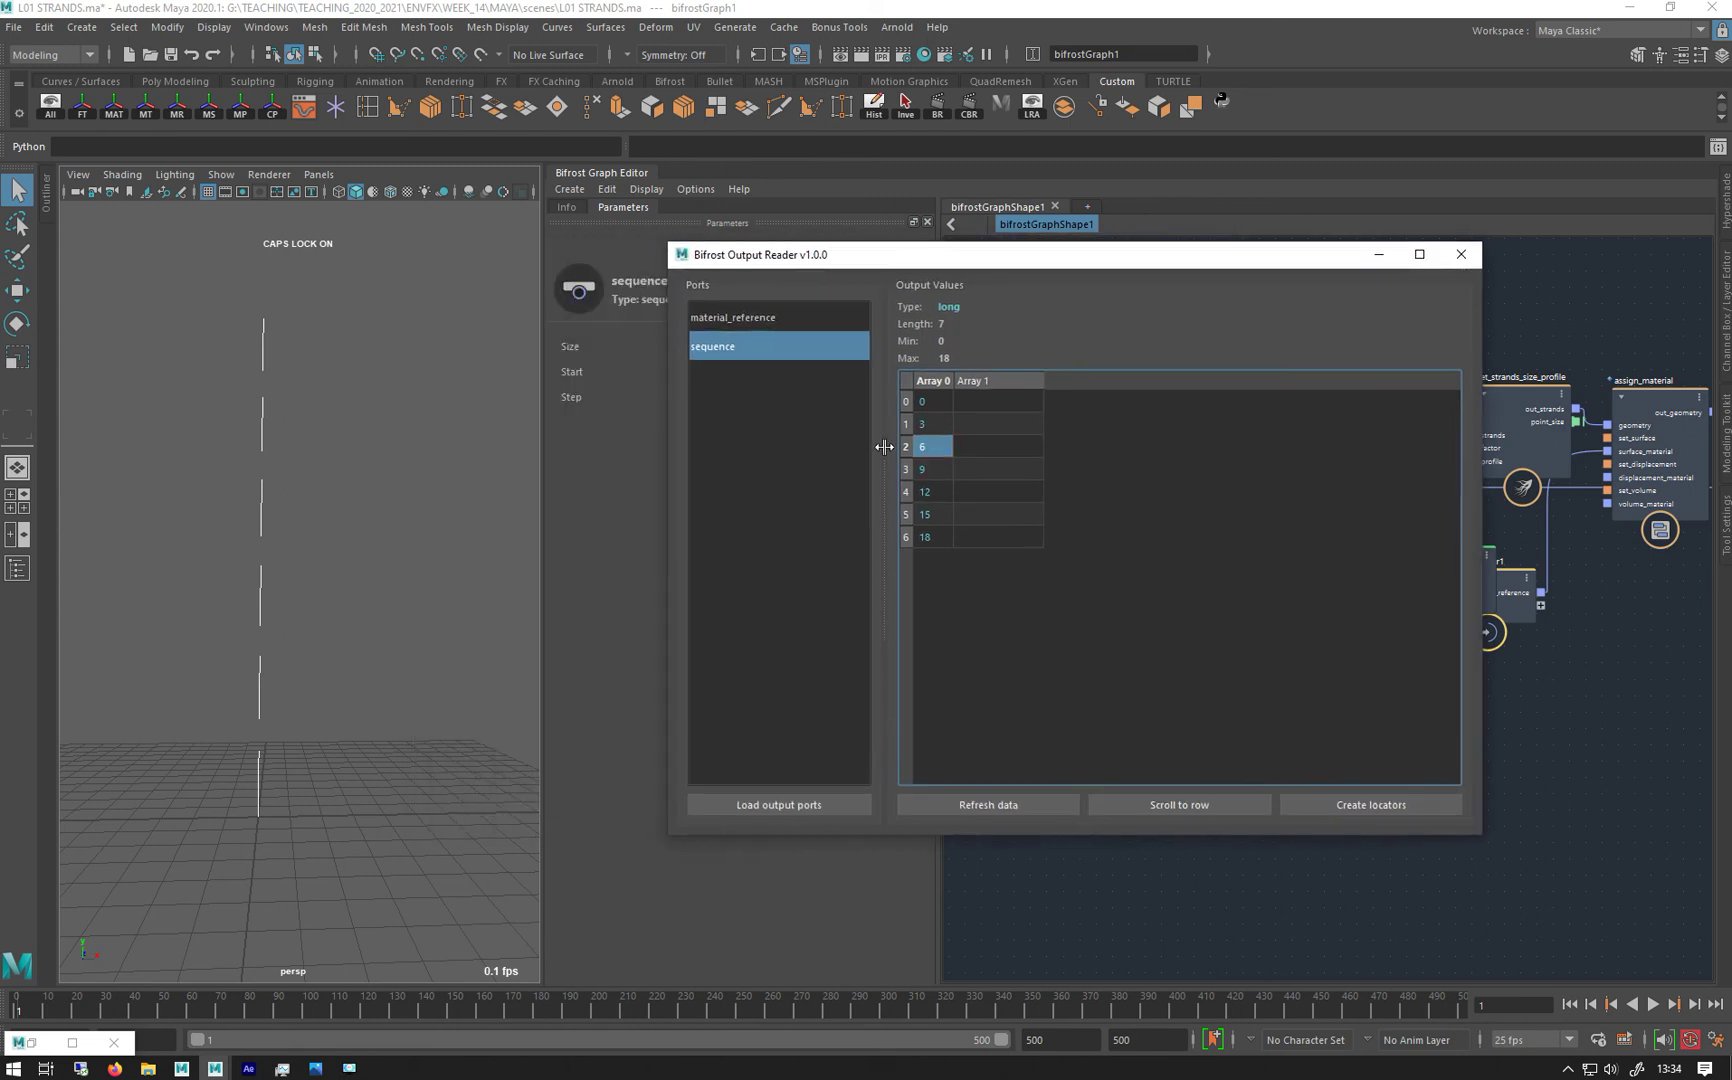